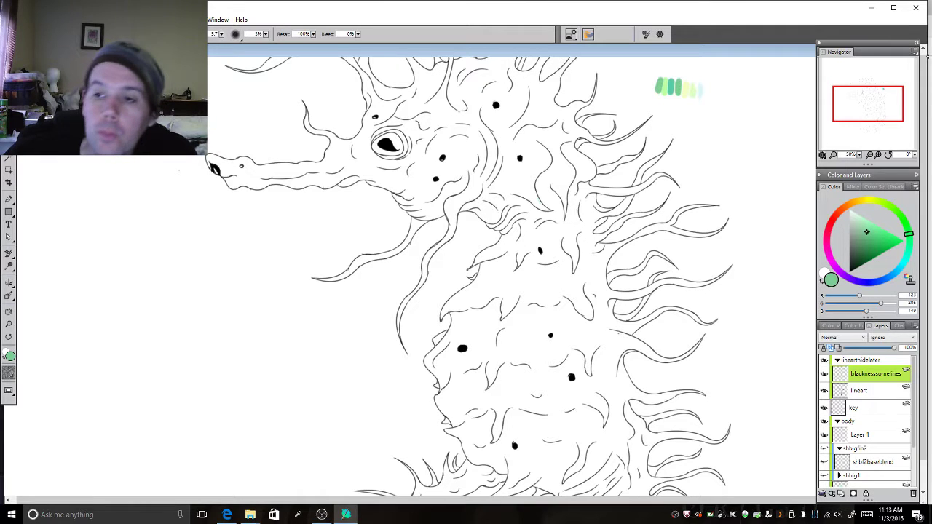
Show the seahorsebaselayer, and briefly hide the linearthidelater group to check the flat green silhouette
left_click(869, 155)
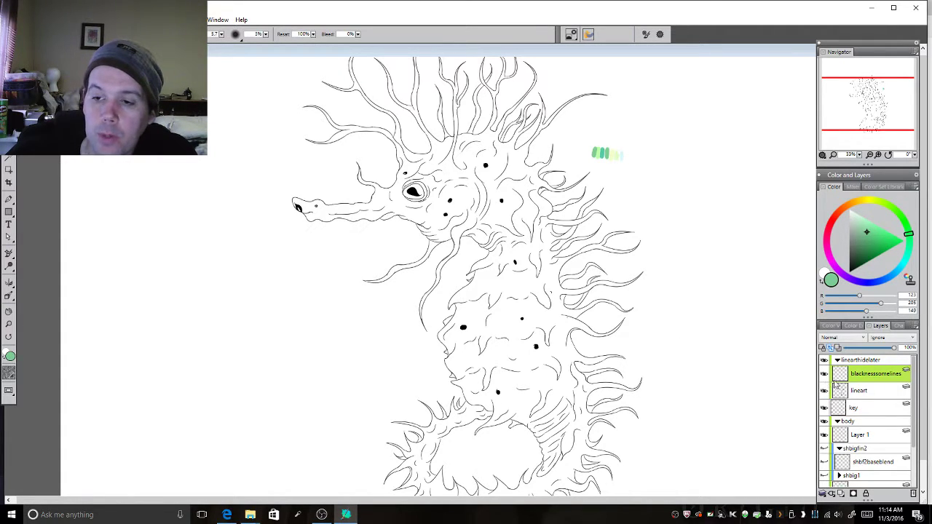
scroll(824, 445, "down", 2)
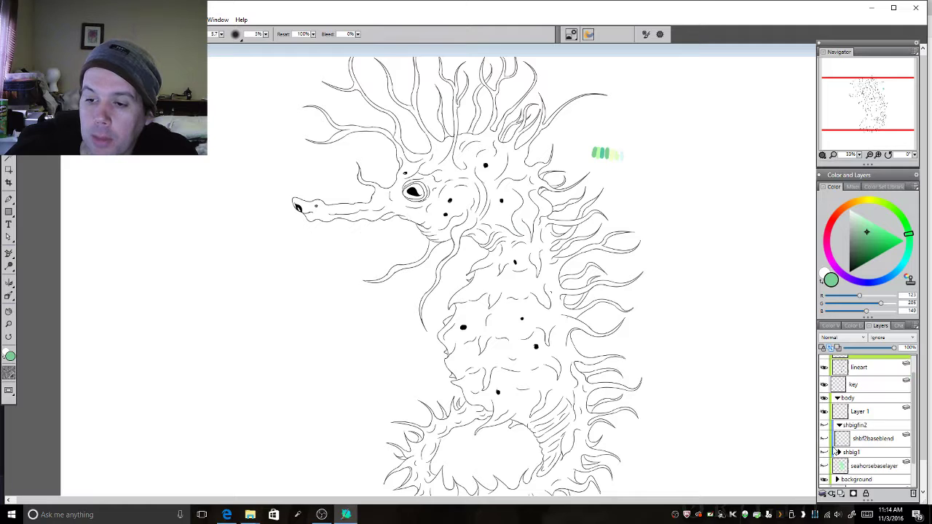
left_click(823, 441)
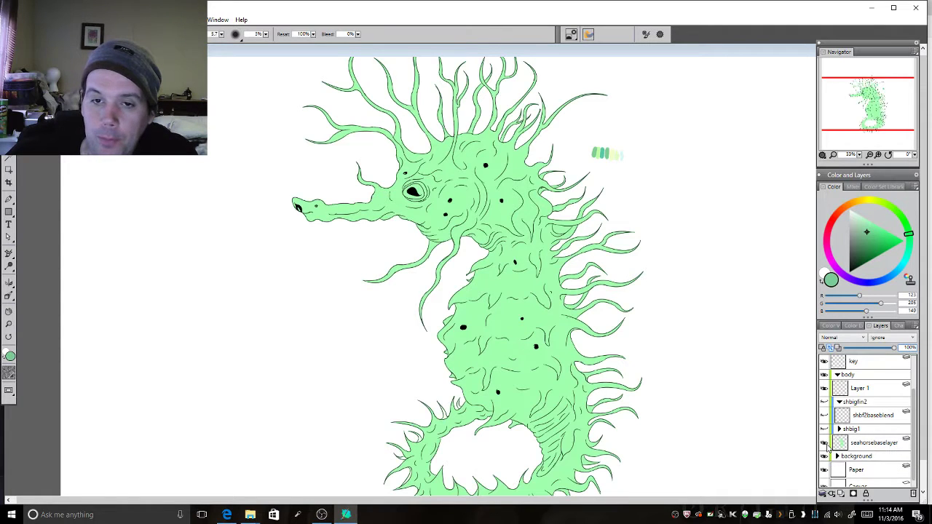
scroll(844, 447, "up", 2)
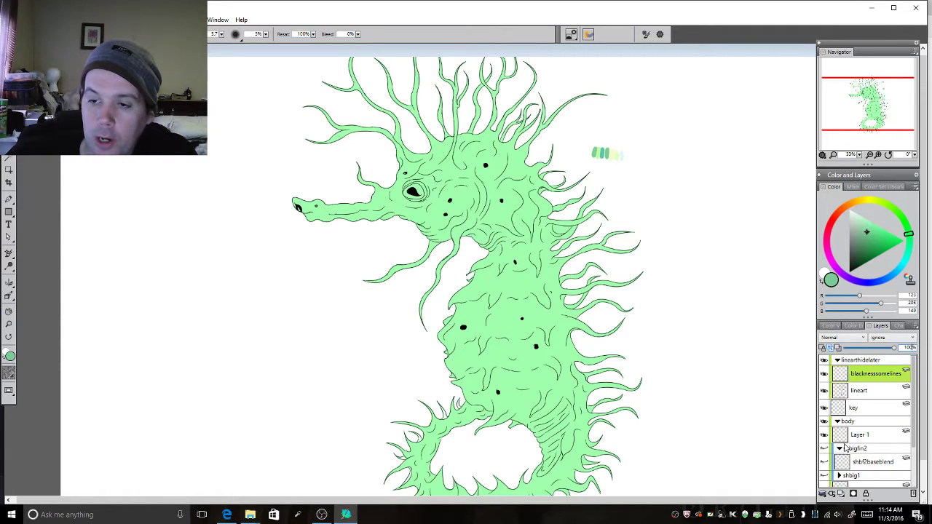
left_click(823, 360)
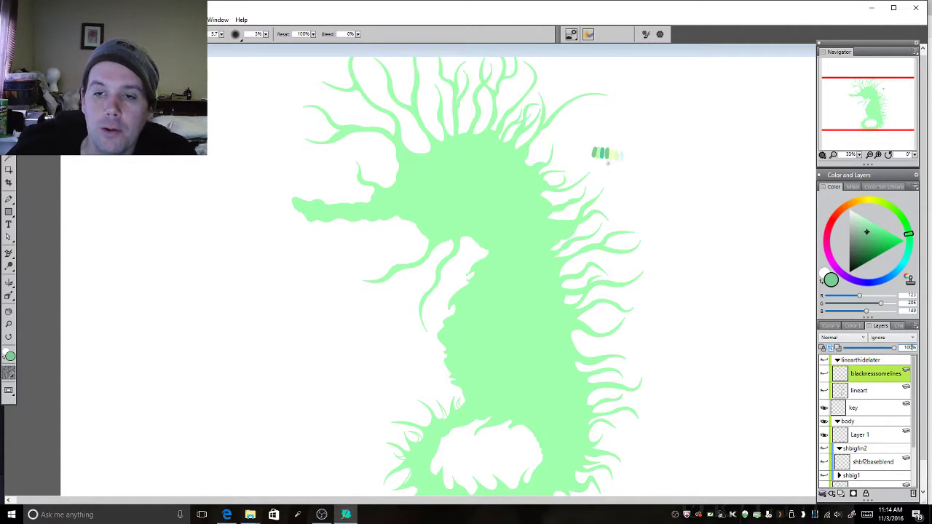
left_click(824, 360)
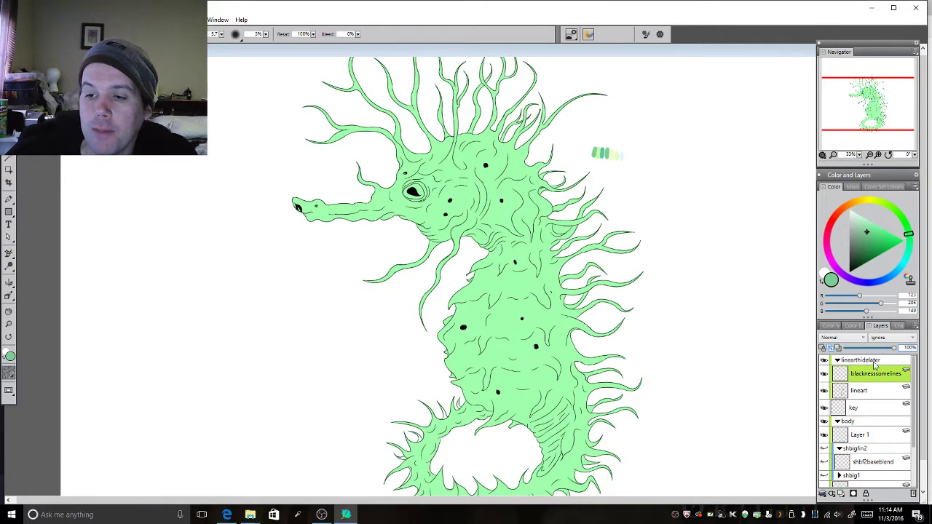
Lower the opacity of the blacknesssomelines and lineart layers to roughly a third
left_click_drag(892, 352, 857, 351)
left_click(872, 391)
left_click(860, 351)
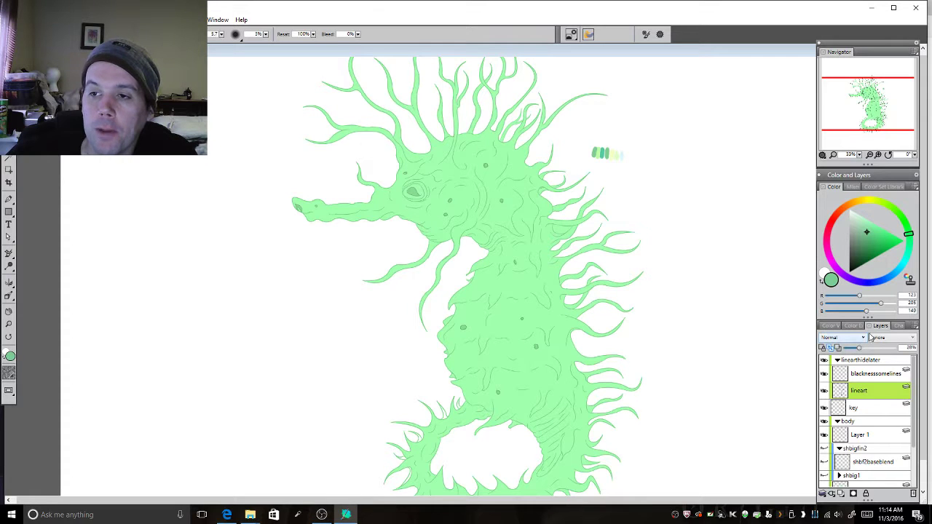
Hide the linearthidelater group and show the shbig1 group with the painted fin on the seahorse's neck
left_click_drag(864, 101, 862, 108)
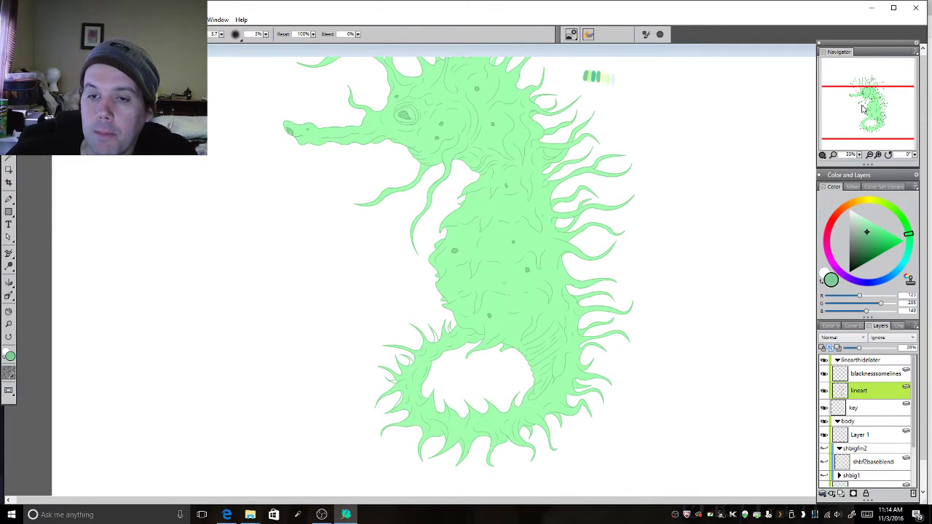
left_click(878, 156)
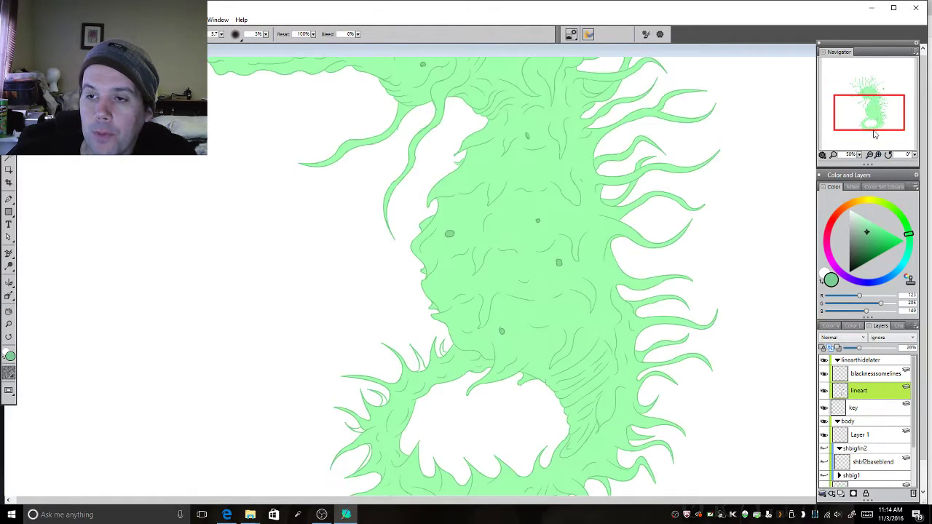
left_click_drag(874, 133, 870, 113)
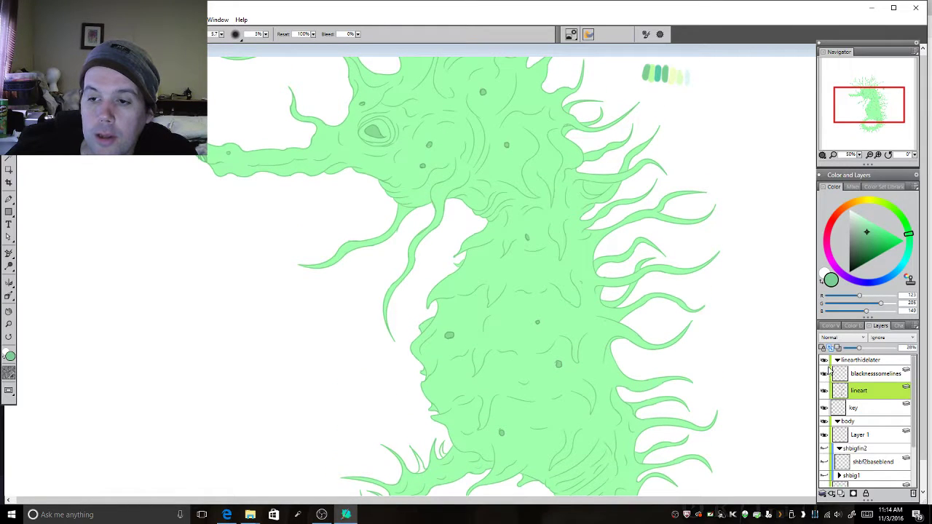
left_click(824, 360)
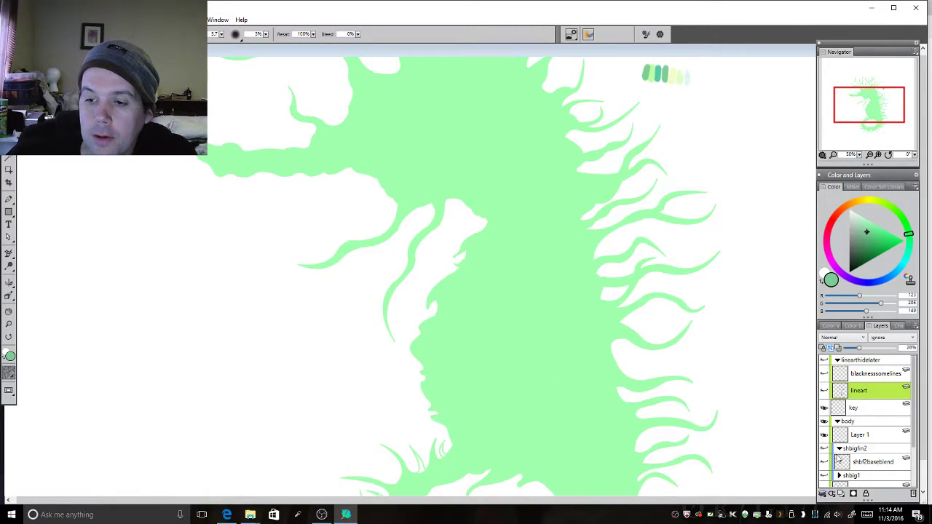
scroll(838, 460, "down", 1)
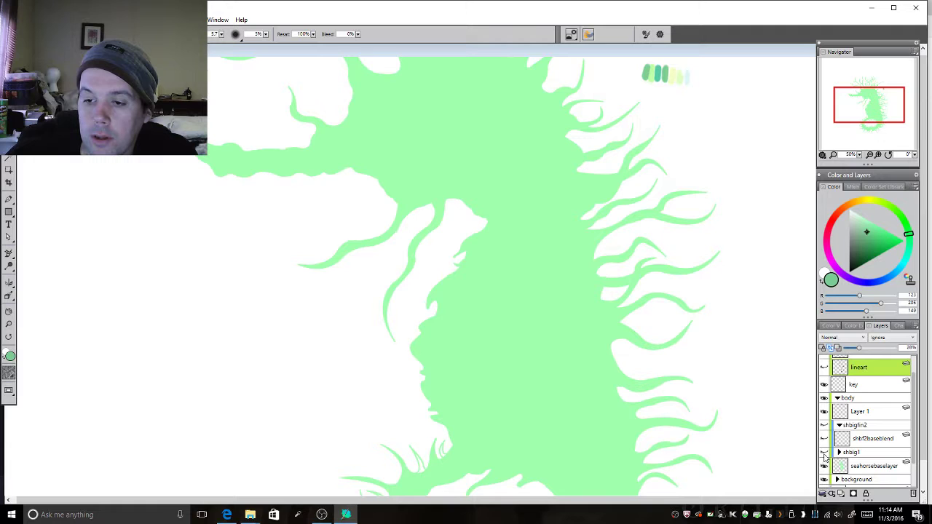
left_click(824, 452)
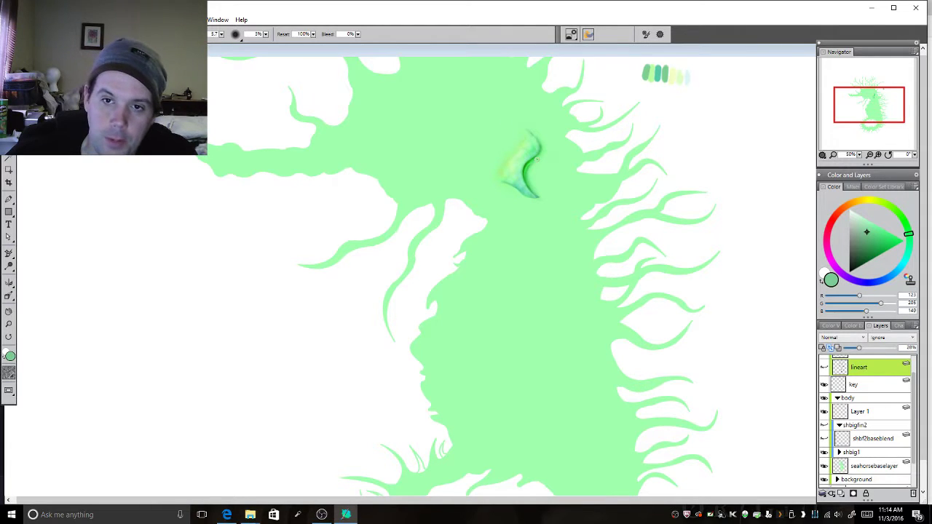
Inspect the painted neck fin's shading at 100% zoom, and turn the linearthidelater group back on
left_click(878, 156)
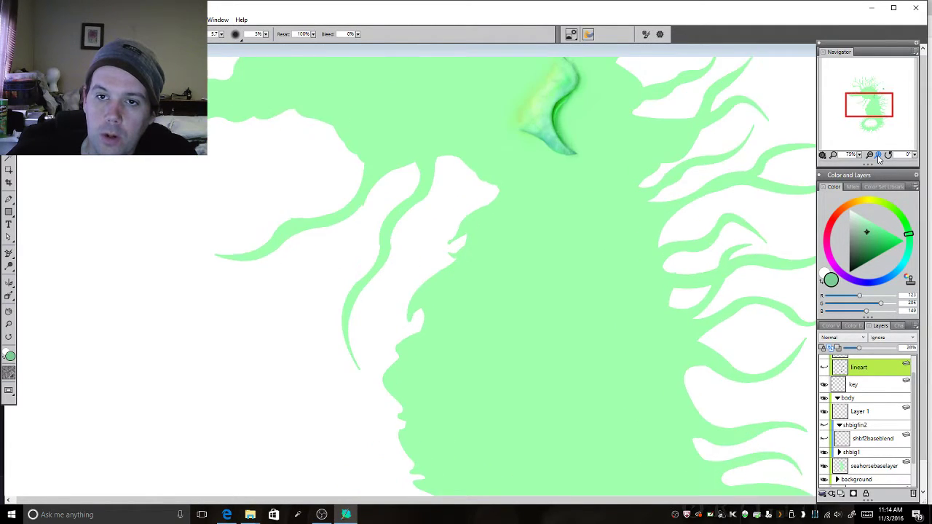
left_click(878, 156)
left_click_drag(874, 111, 876, 103)
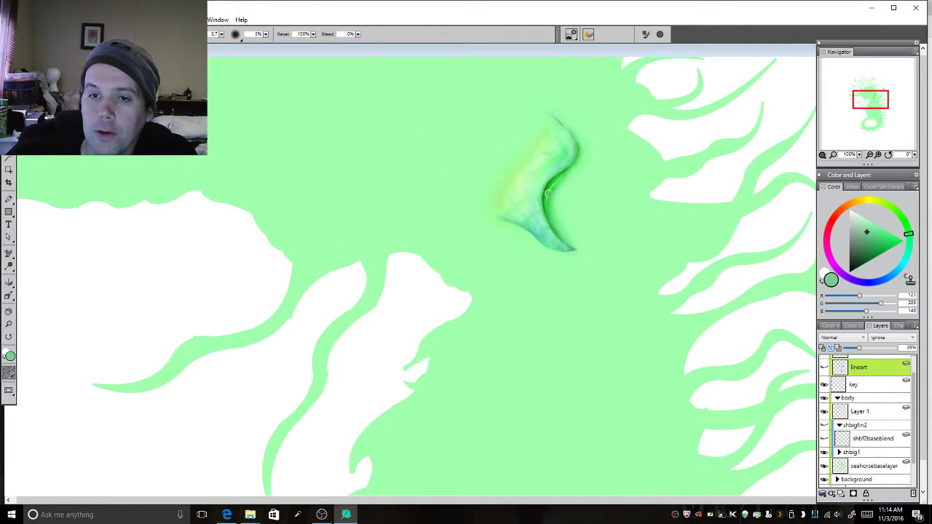
left_click_drag(560, 179, 553, 230)
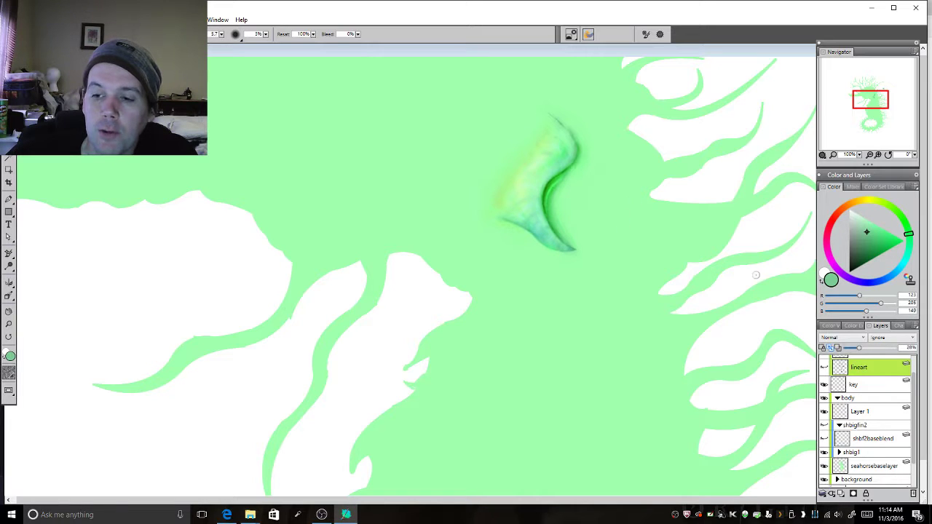
scroll(847, 399, "up", 1)
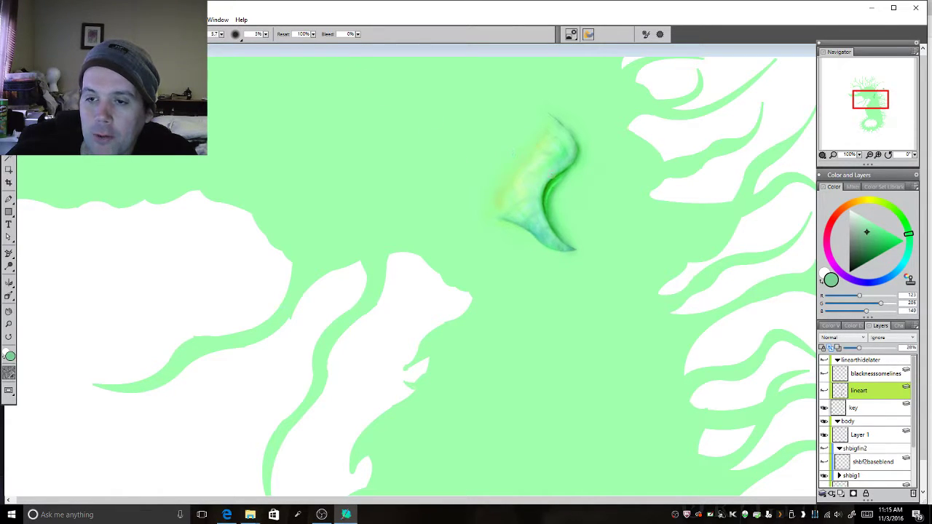
left_click(824, 359)
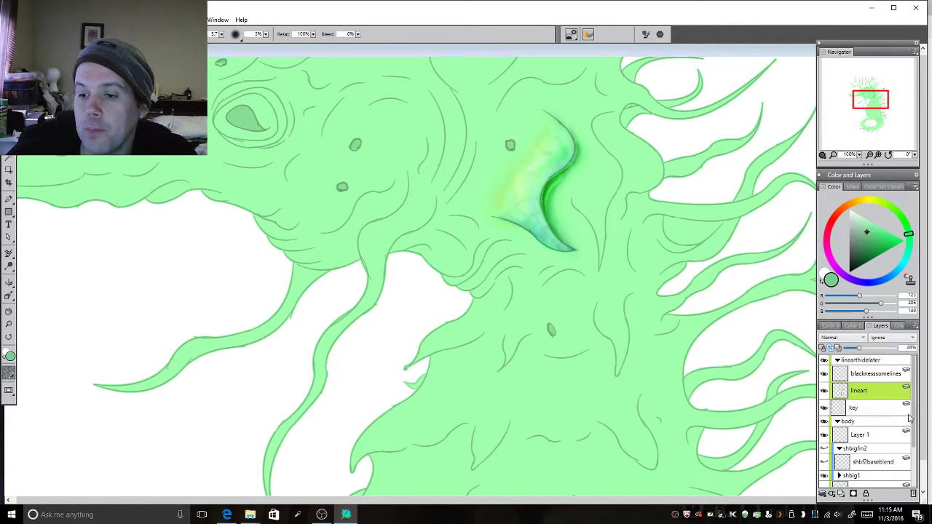
Make shbf2baseblend the active layer, and try out a selection of the seahorsebaselayer's outline before deselecting it
scroll(890, 436, "down", 2)
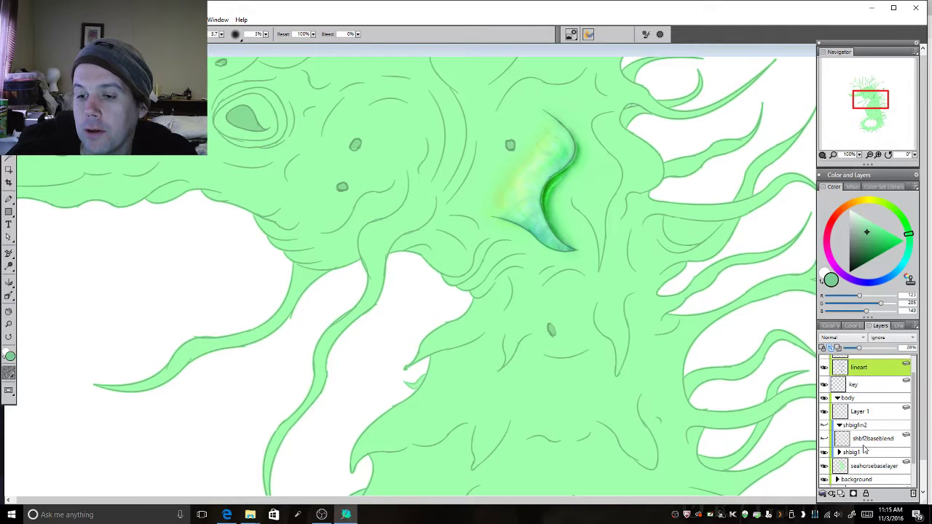
scroll(866, 448, "down", 2)
left_click(857, 418)
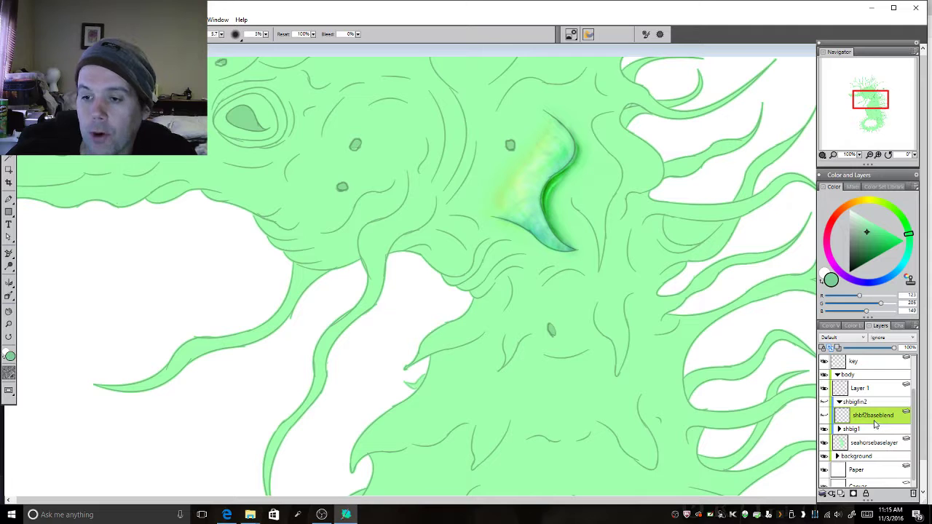
left_click(841, 444, "ctrl")
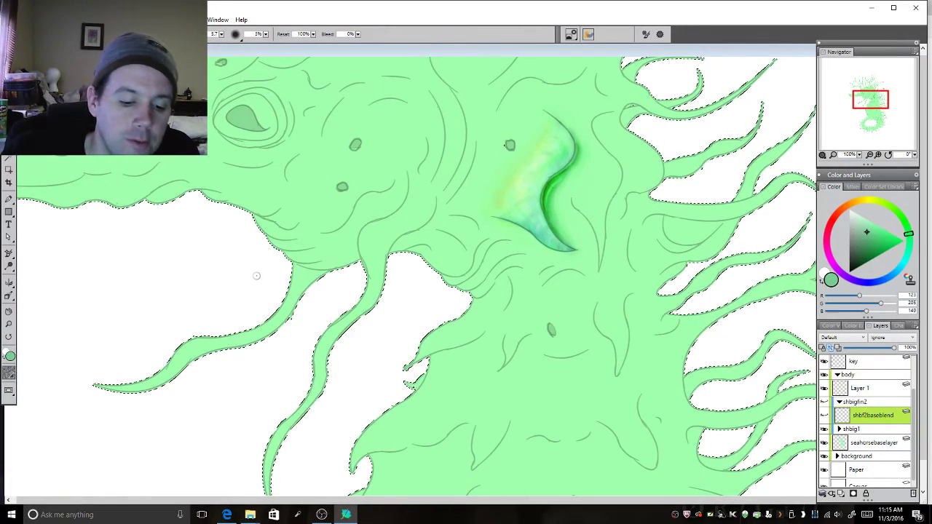
key("ctrl+d")
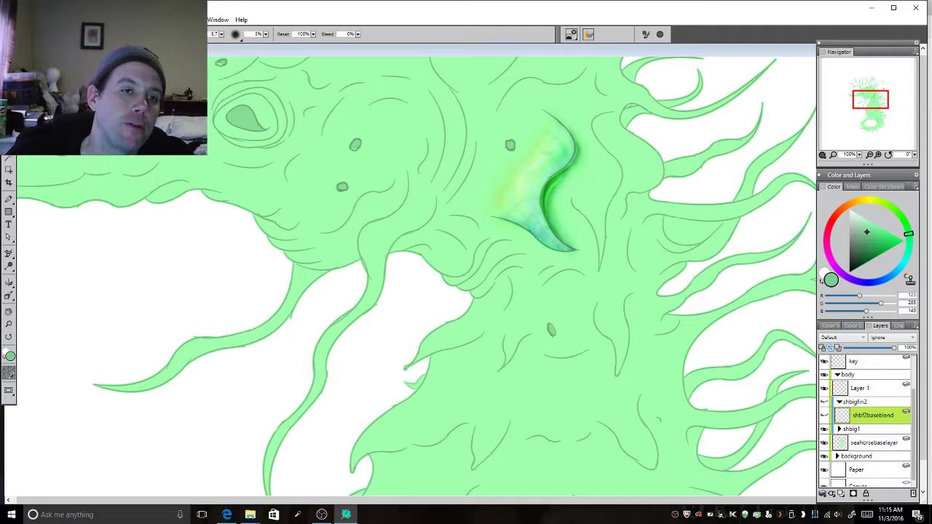
left_click(29, 34)
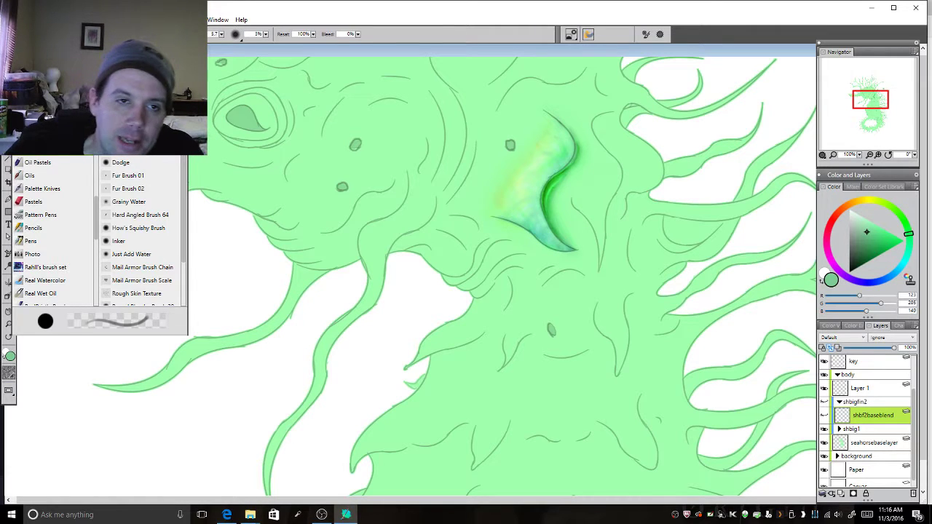
left_click(439, 12)
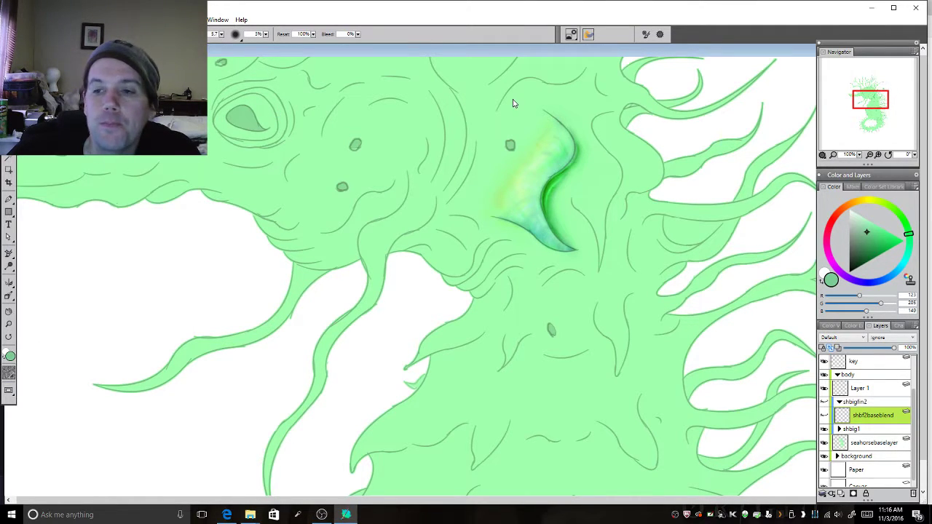
Show the shbf2baseblend layer and shade the edge and lower tip of the fin beside the painted one in muted green
left_click(878, 156)
left_click_drag(875, 109, 880, 104)
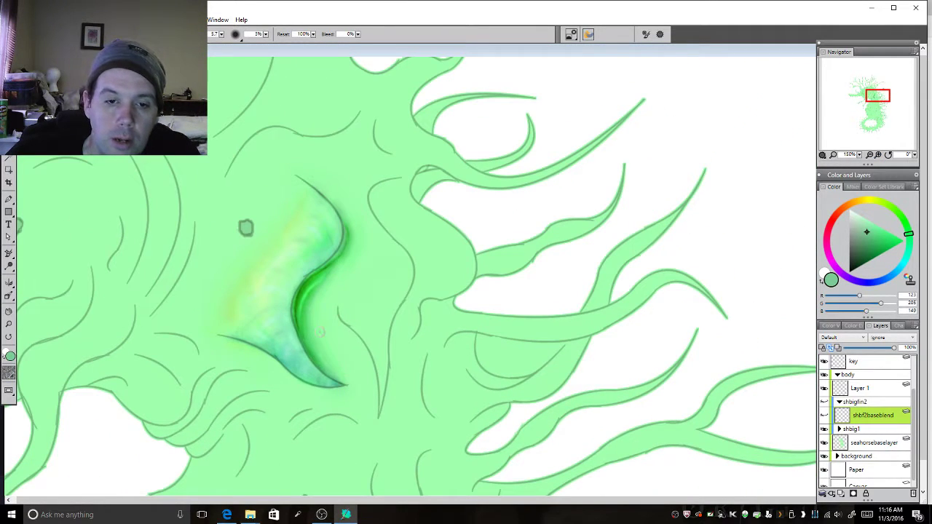
left_click(870, 155)
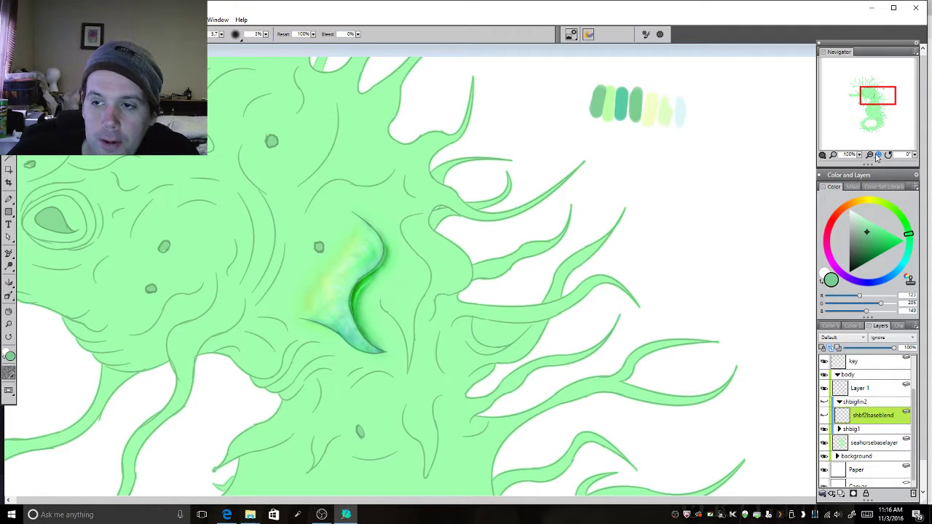
left_click(878, 155)
left_click_drag(878, 102, 880, 98)
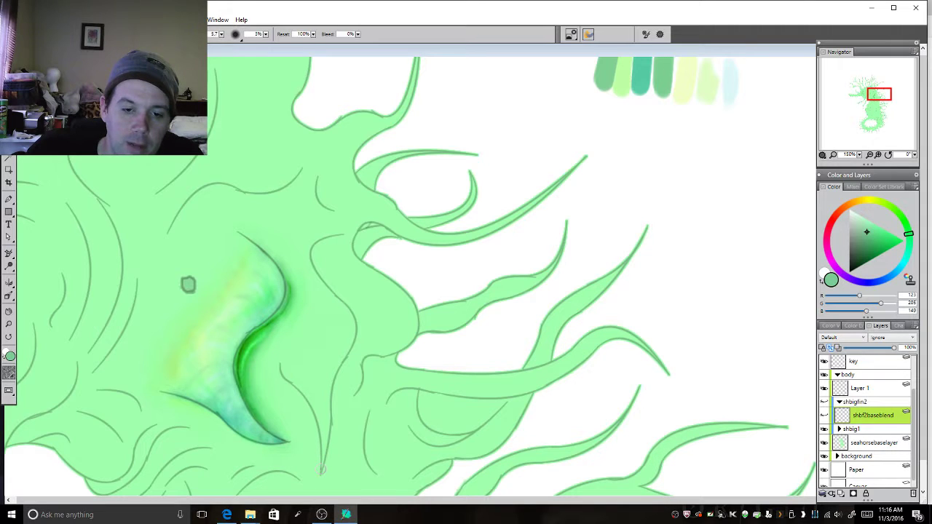
left_click(322, 465)
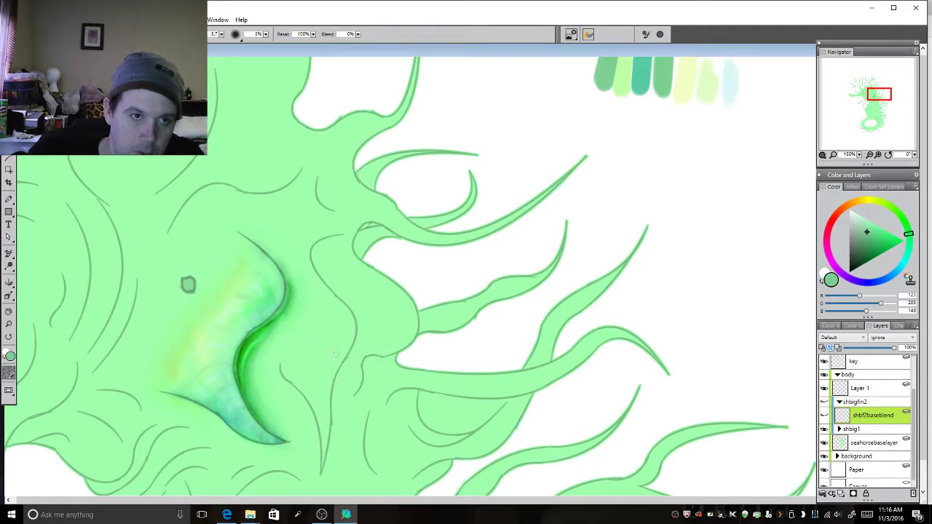
key("d")
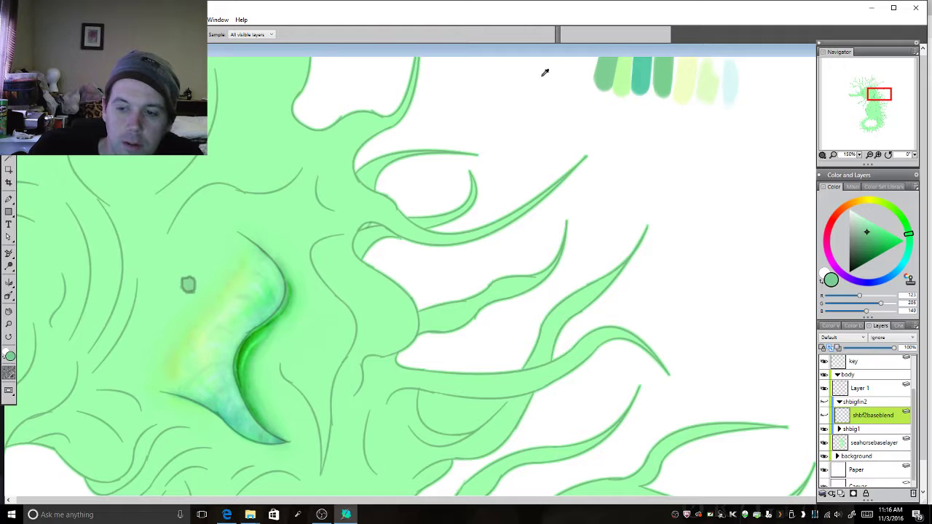
key("b")
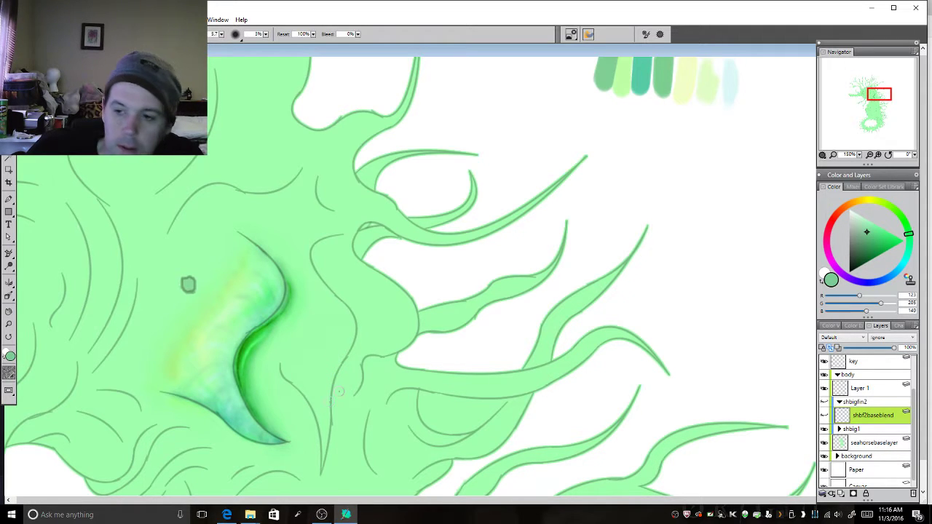
left_click(824, 415)
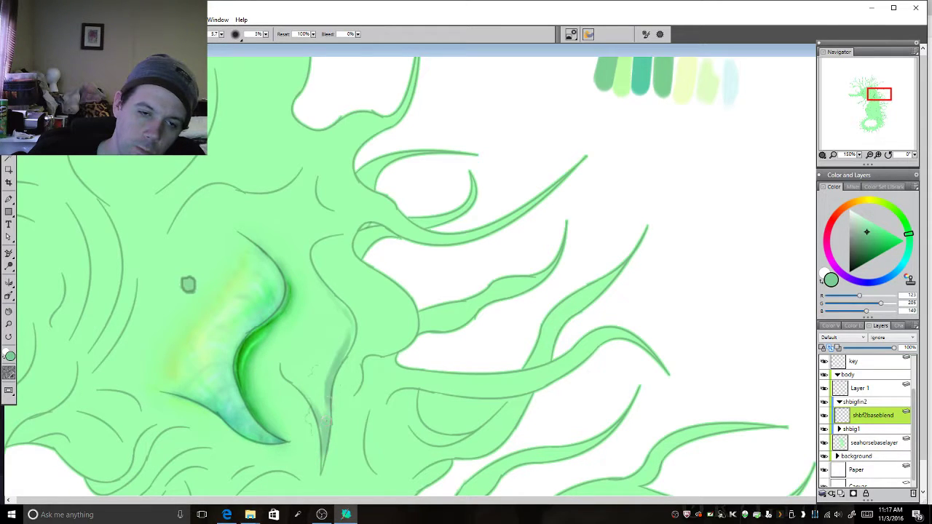
Sample the teal swatch from the color key and paint it along the second fin's inner edge and lower tip
key("i")
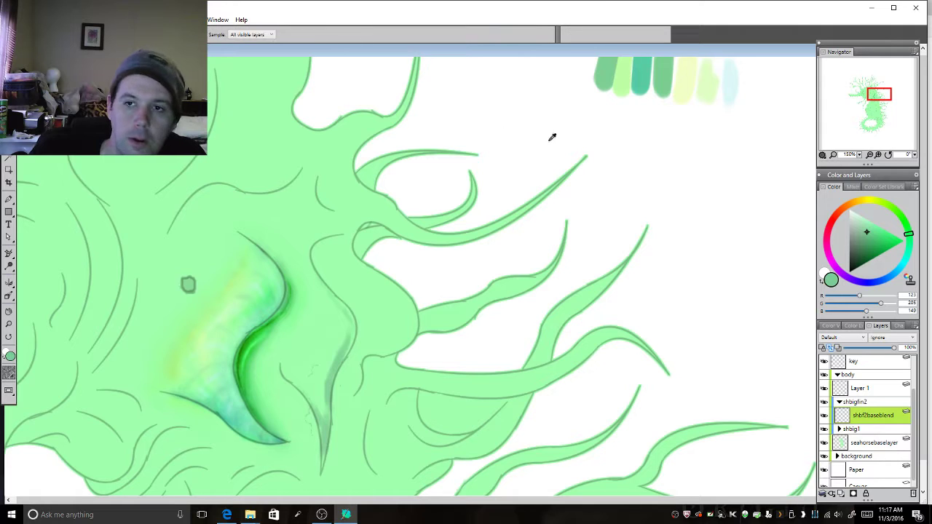
left_click(644, 75)
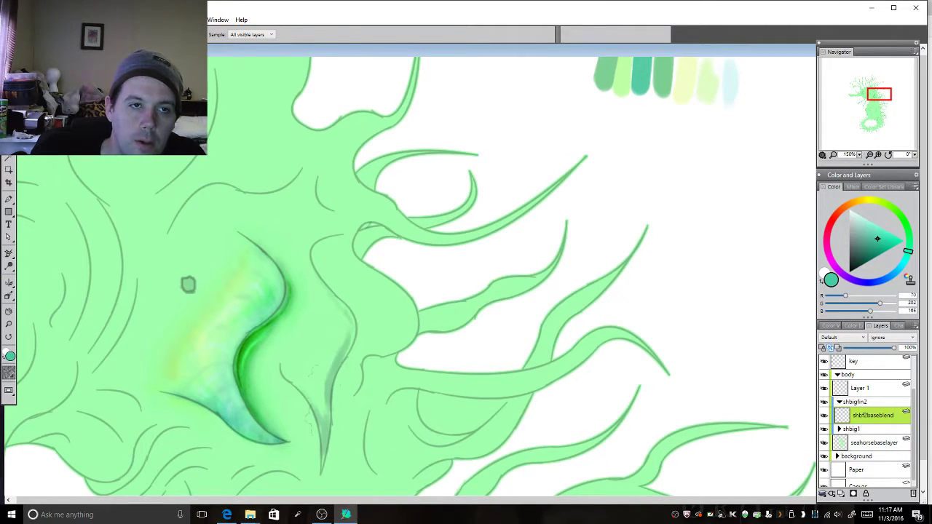
key("b")
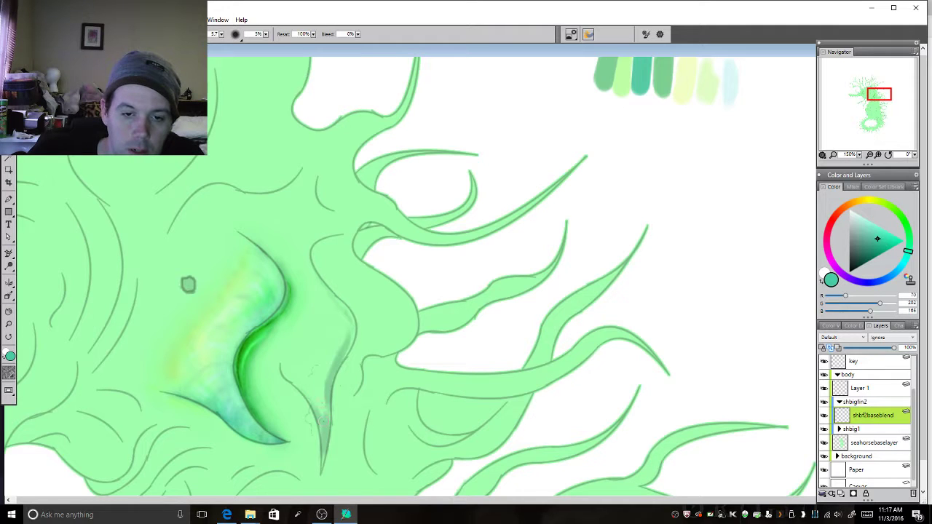
mouse_move(323, 418)
left_mouse_down()
mouse_move(320, 395)
mouse_move(321, 410)
mouse_move(292, 379)
mouse_move(320, 397)
left_mouse_up()
left_click_drag(338, 355, 347, 324)
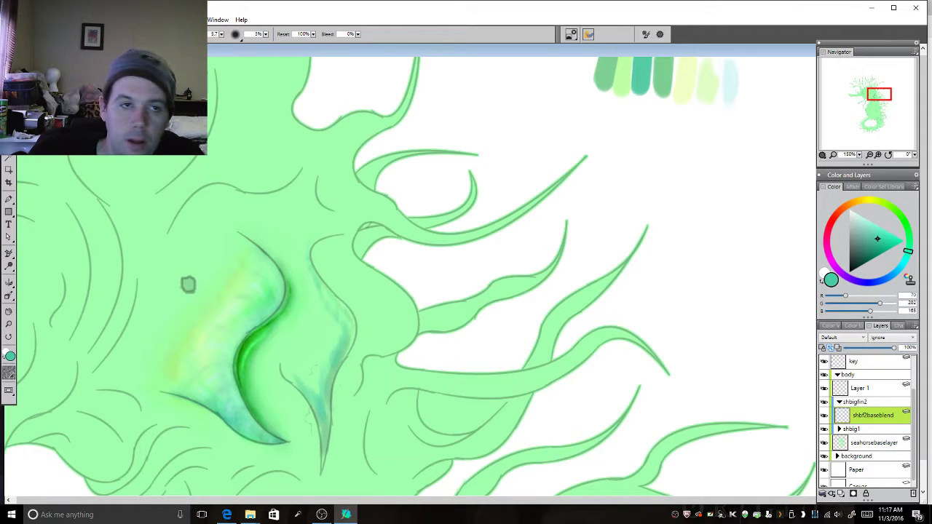
Sample the pale blue swatch from the color key and paint highlights above the second fin's lower tip and along its inner edge
key("i")
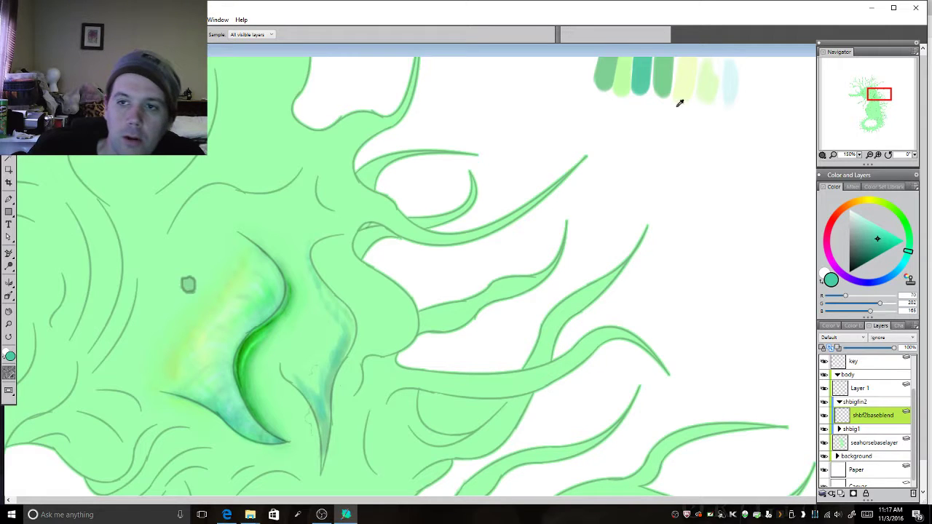
left_click(732, 86)
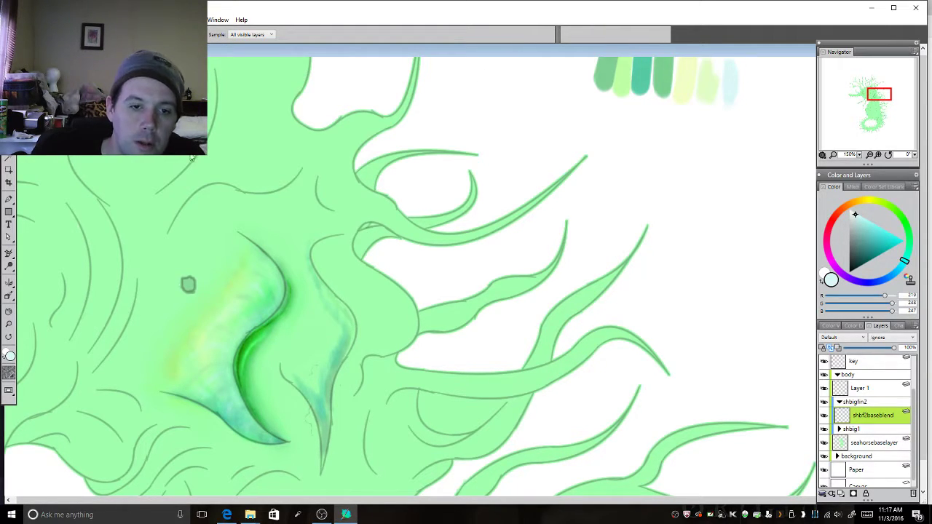
key("b")
left_click_drag(309, 370, 305, 374)
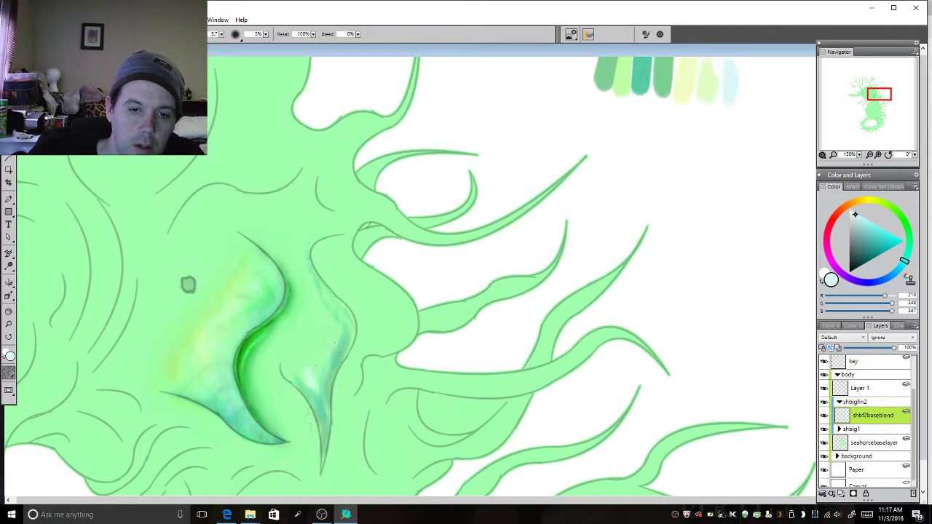
left_click_drag(339, 329, 317, 298)
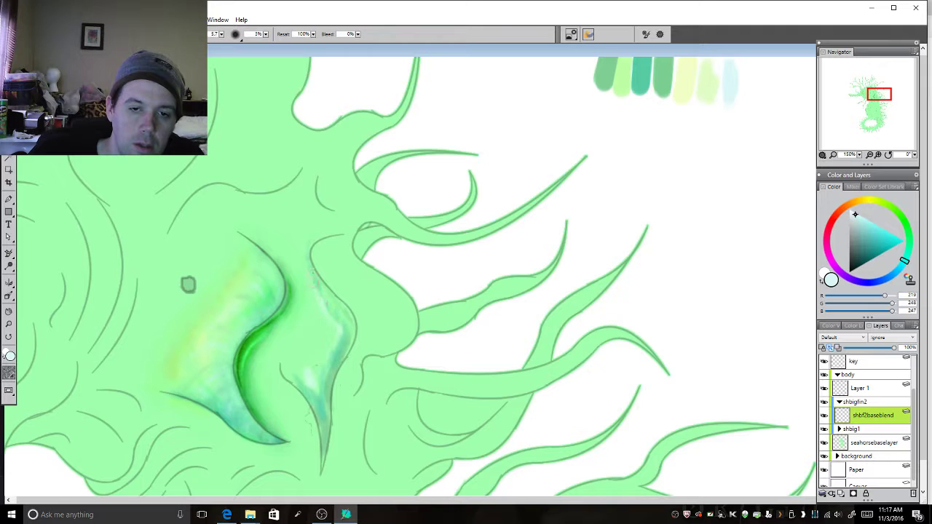
Sample the lime green swatch from the color key and paint it across the middle of the second fin
key("i")
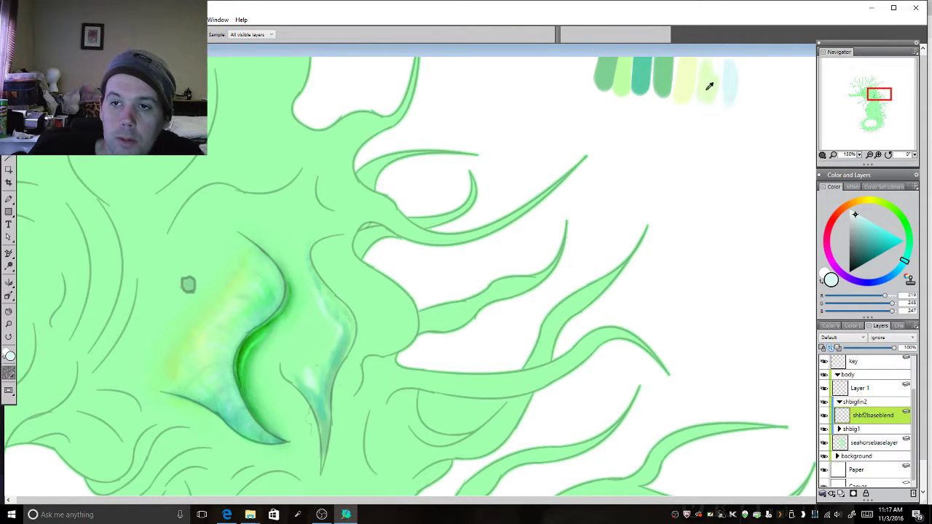
left_click(630, 75)
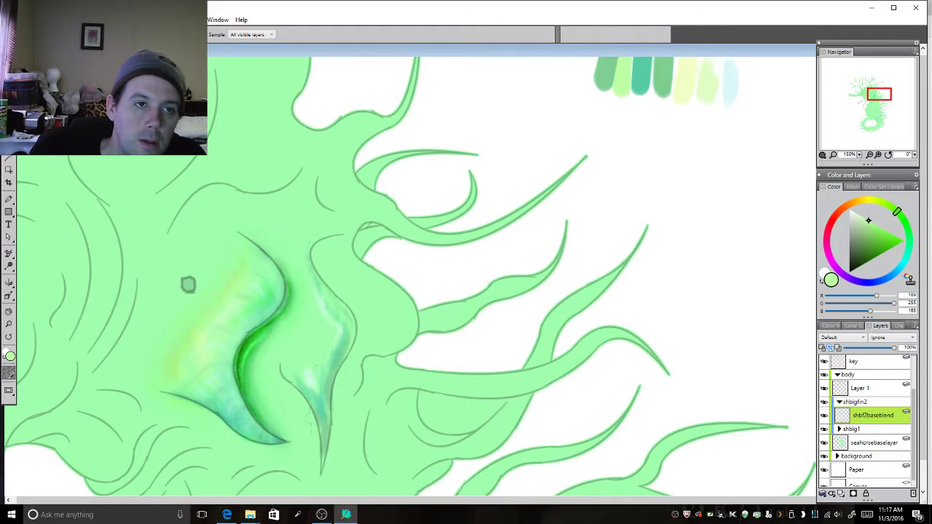
key("b")
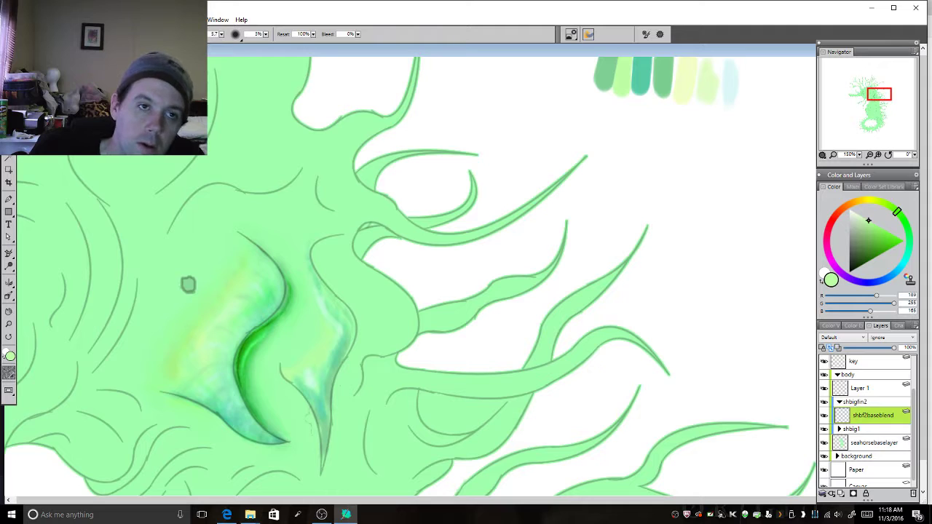
Sample the pale yellow-green swatch and paint a curved highlight up the middle of the second fin
key("i")
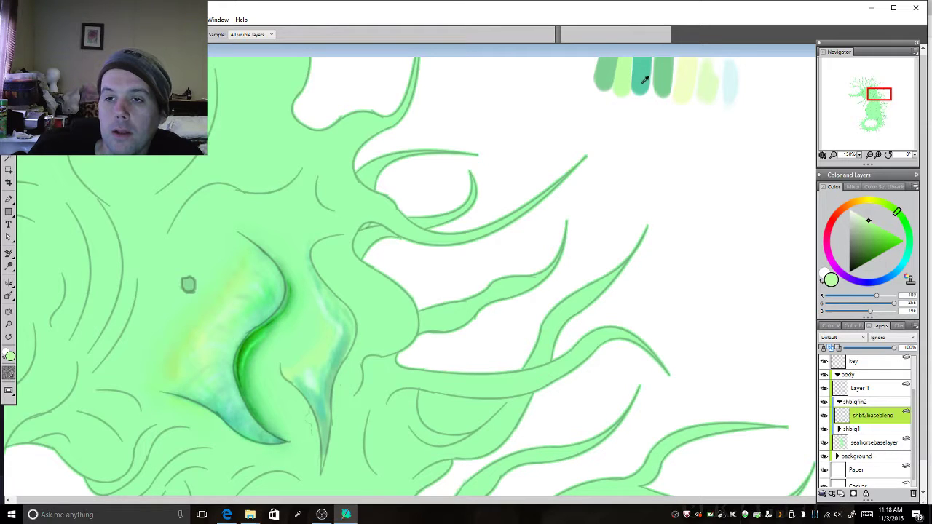
left_click(712, 92)
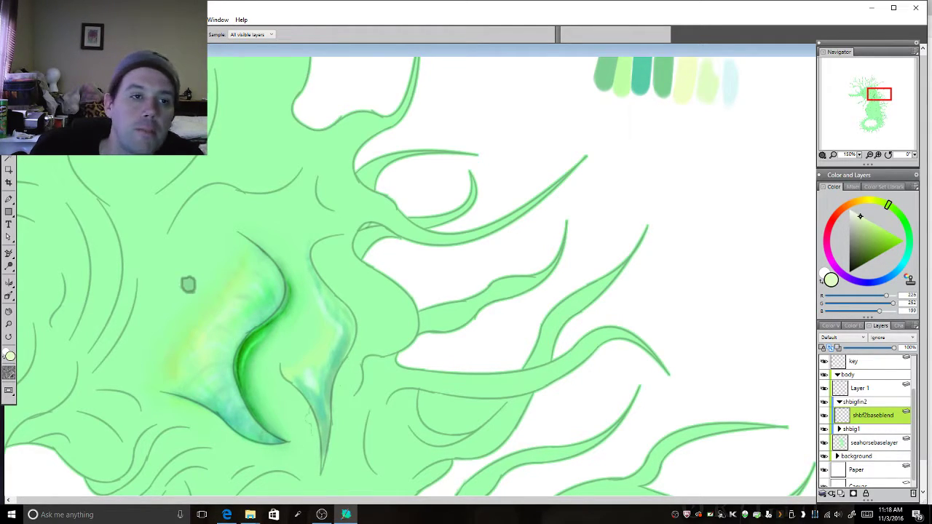
key("b")
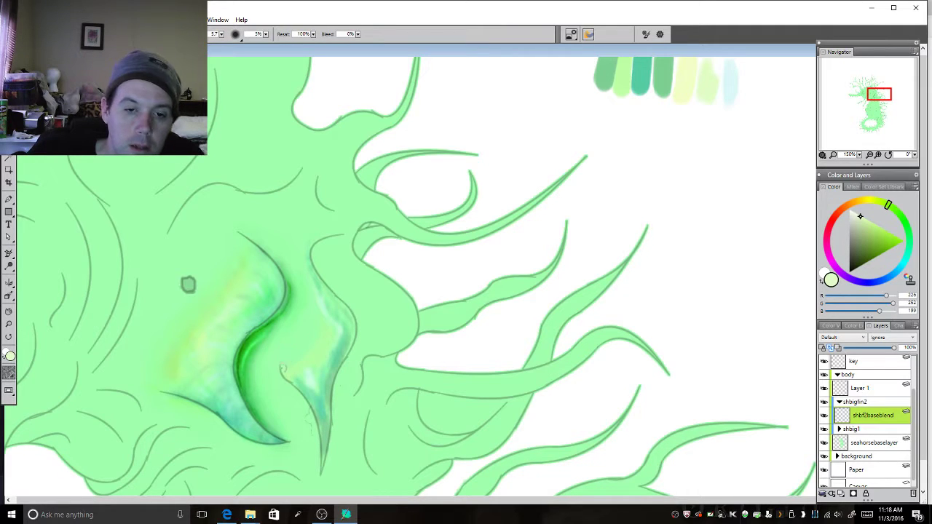
mouse_move(290, 358)
left_mouse_down()
mouse_move(314, 339)
mouse_move(316, 309)
left_mouse_up()
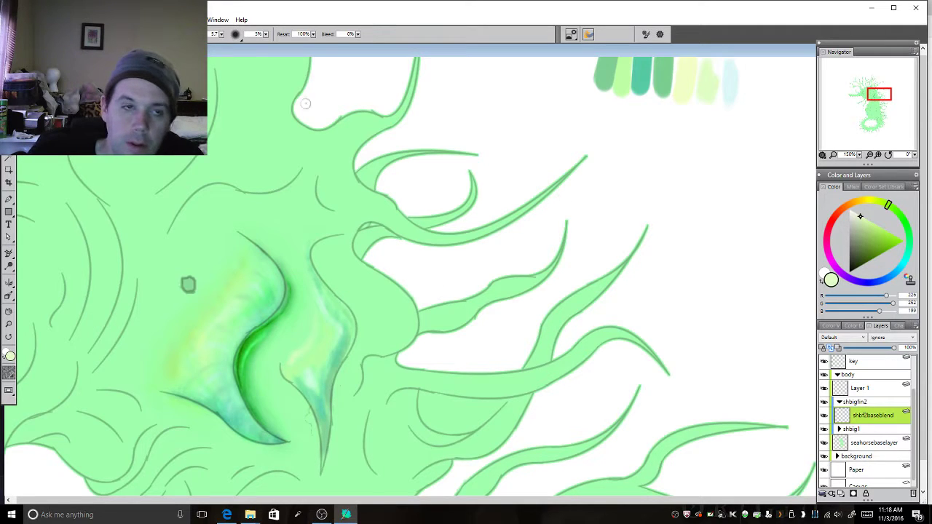
Sample a muted green from the color key and shade just outside the second fin's outer edge and lower tip
key("i")
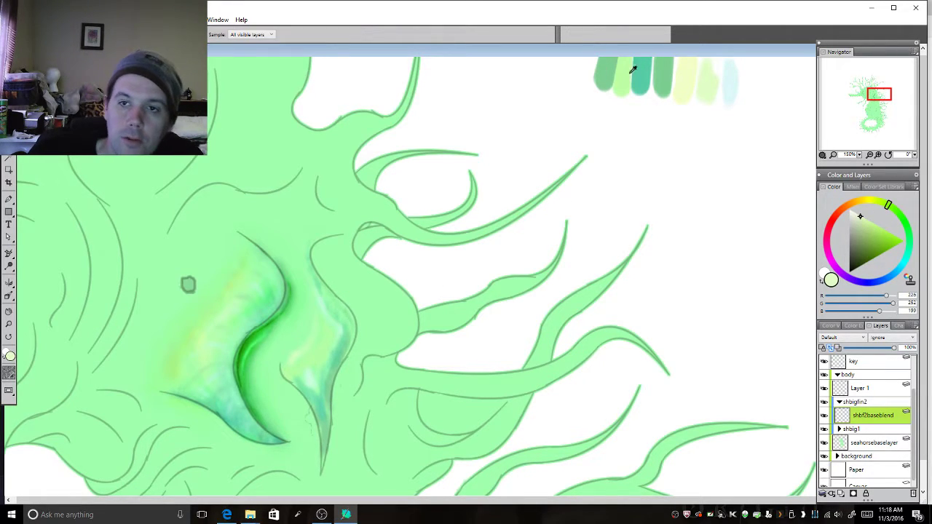
left_click(624, 73)
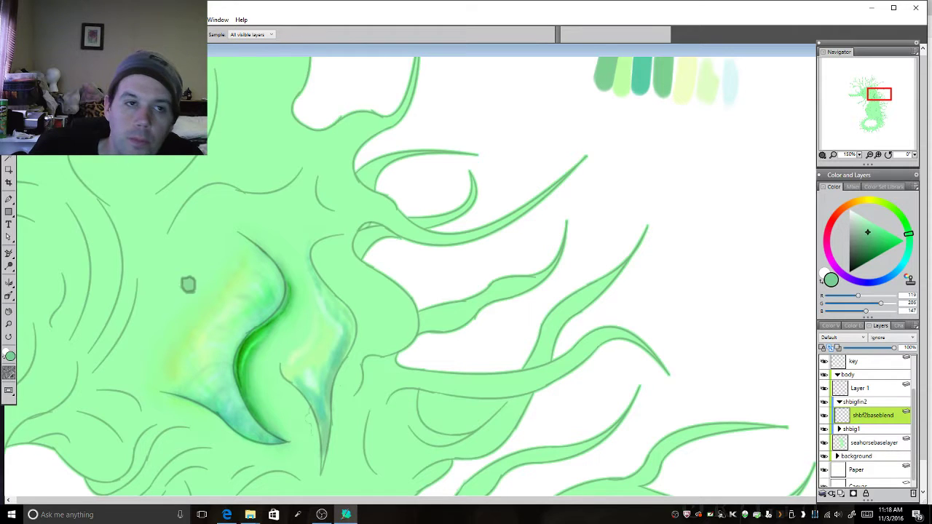
key("b")
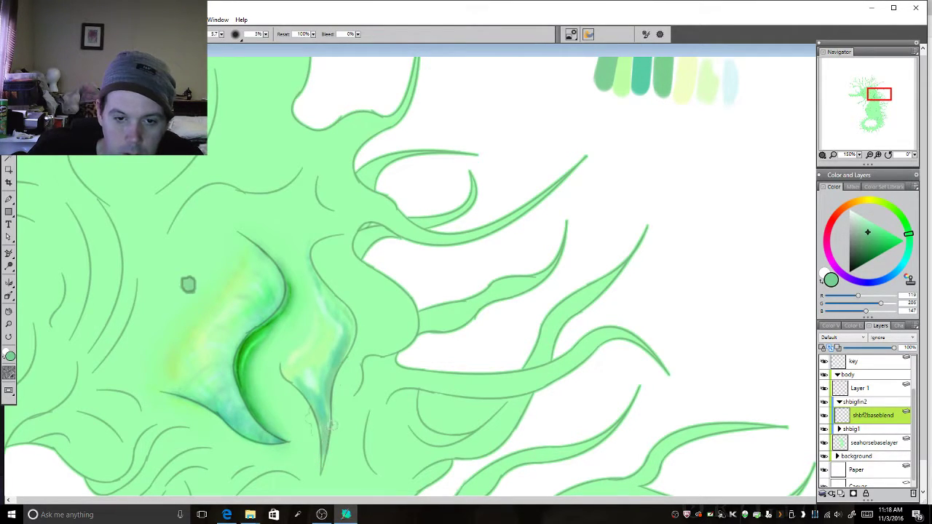
left_click_drag(339, 367, 353, 318)
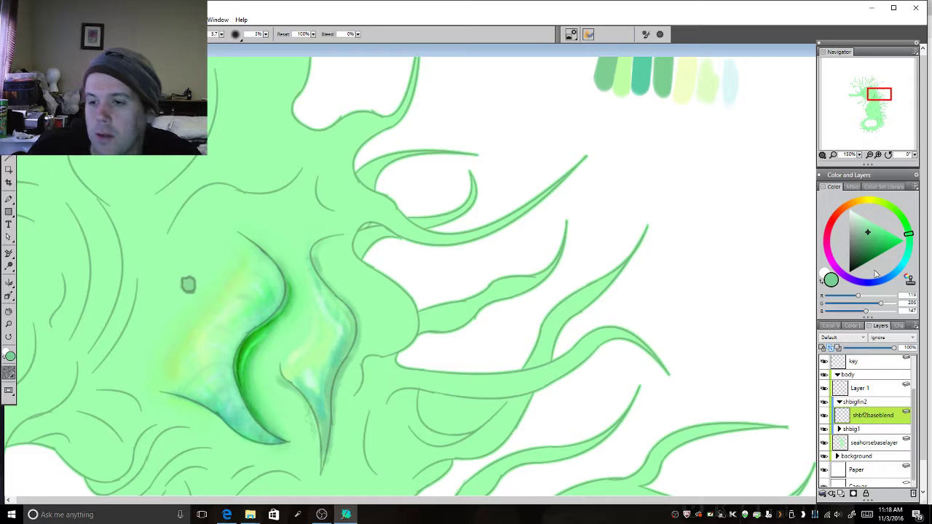
Choose a dark green of the same hue and deepen the shadows along the second fin's outer edge and lower inner corner
left_click(865, 251)
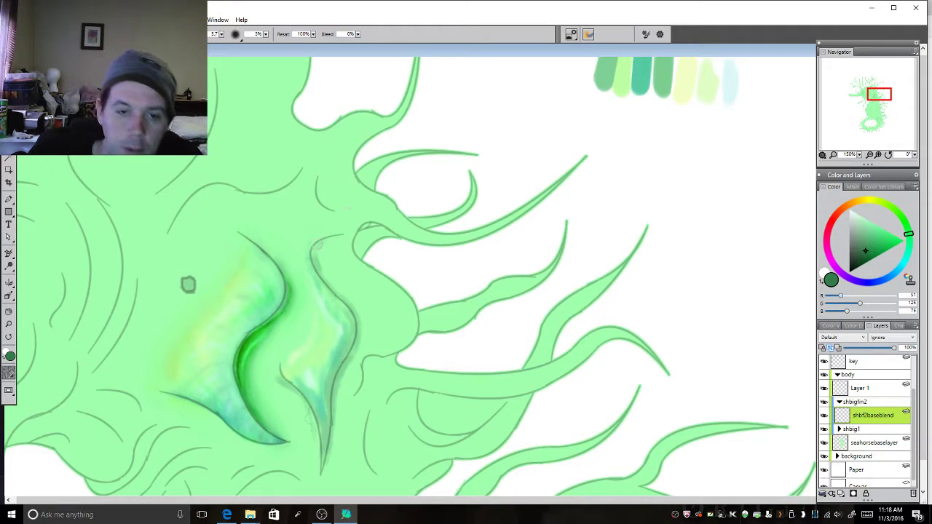
left_click_drag(324, 291, 313, 258)
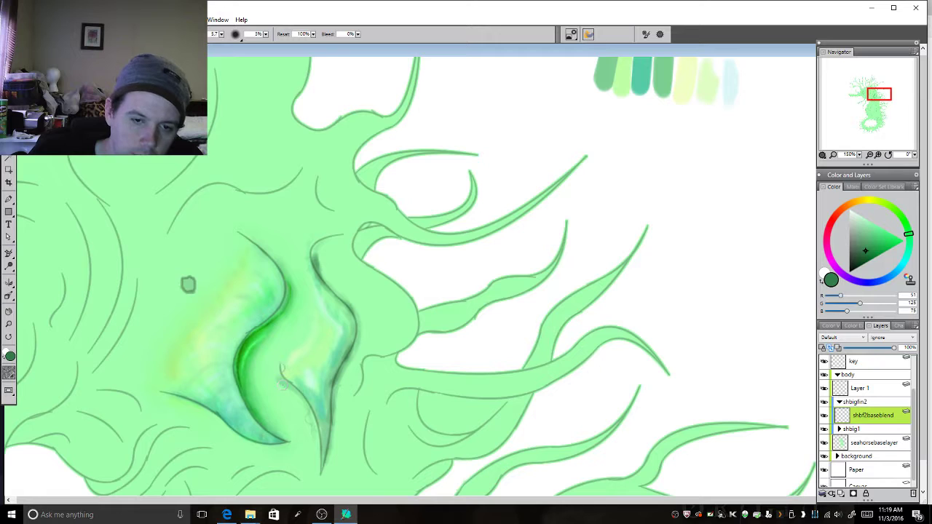
mouse_move(283, 385)
left_mouse_down()
mouse_move(281, 369)
mouse_move(286, 381)
left_mouse_up()
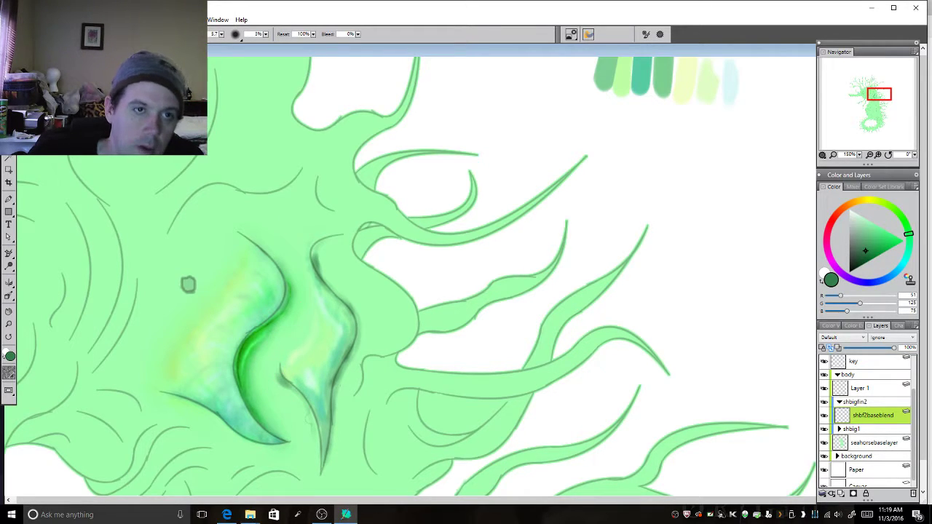
Switch to the Just Add Water blender, adjust its brush size, and start smoothing the second fin at 200% zoom
left_click(29, 34)
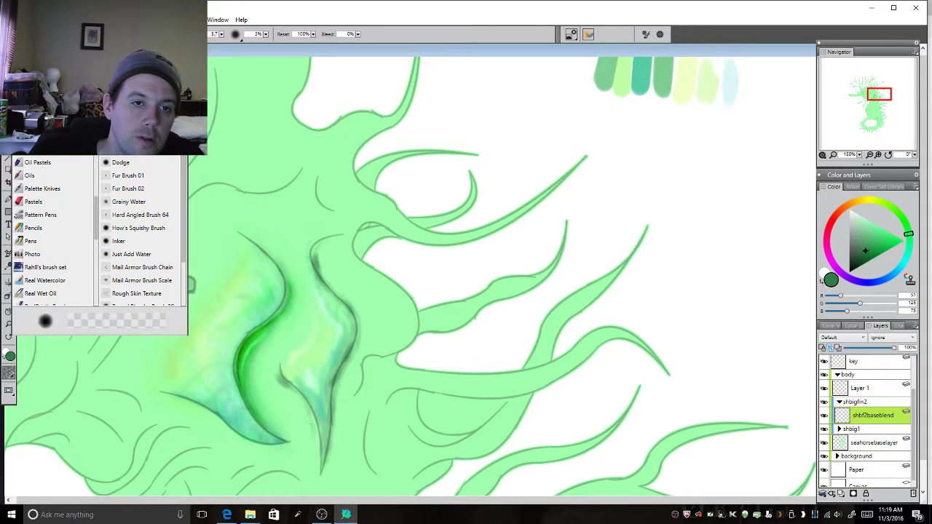
left_click(130, 254)
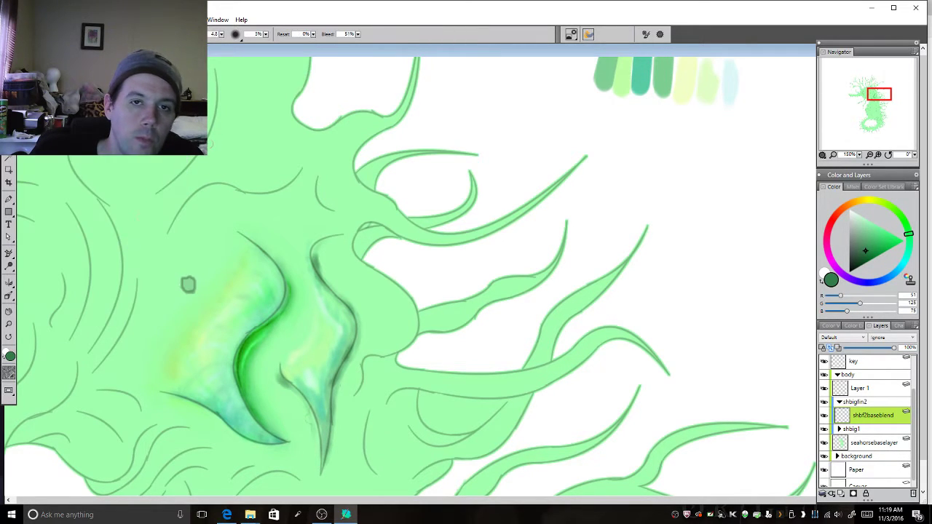
left_click(220, 35)
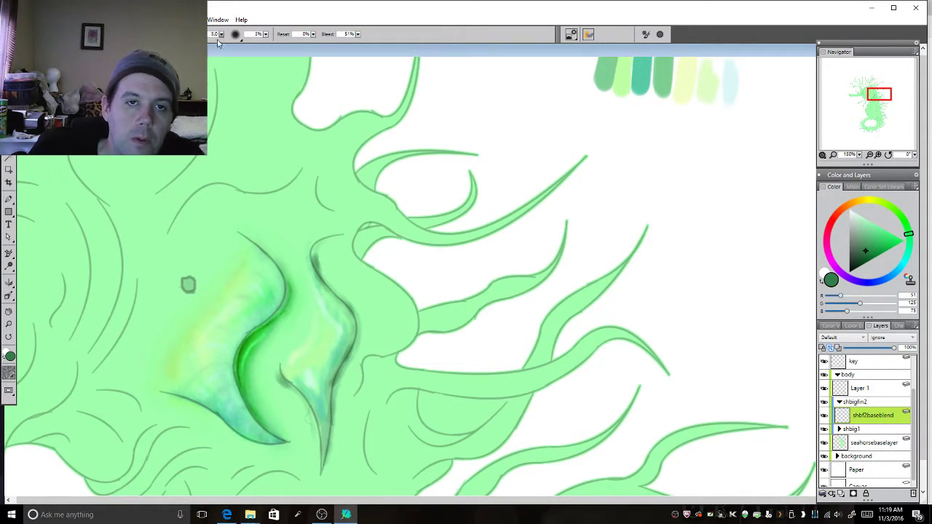
left_click(878, 154)
left_click_drag(881, 99, 877, 102)
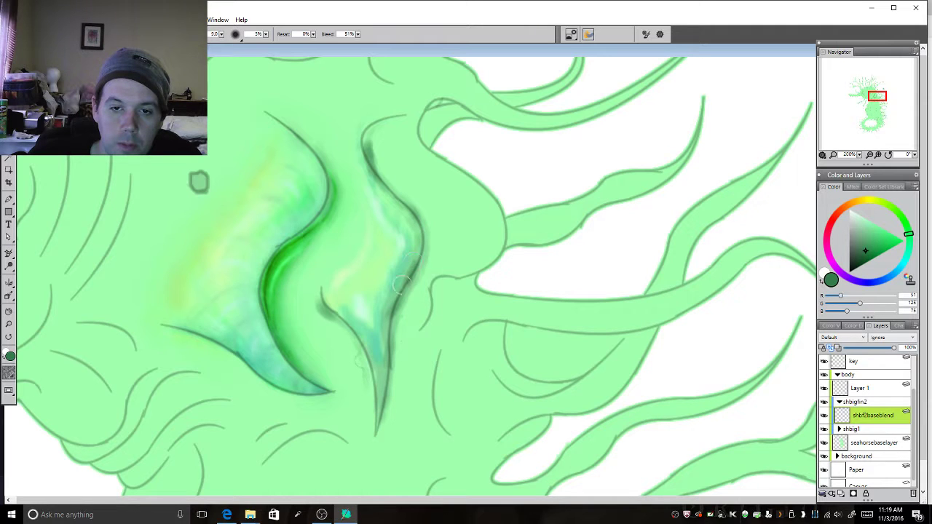
Set the blender's opacity to 7% and smooth the second fin's edge shadows and inner colors together
left_click(266, 34)
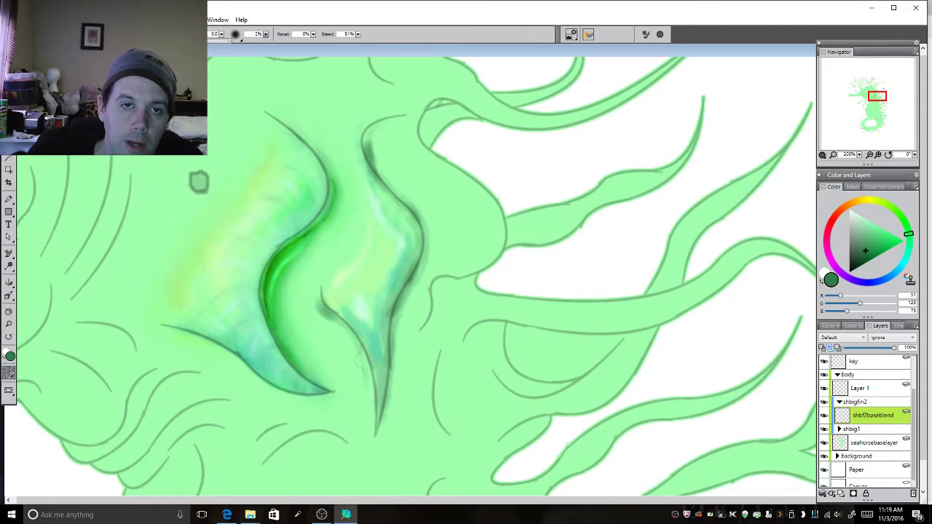
left_click(265, 34)
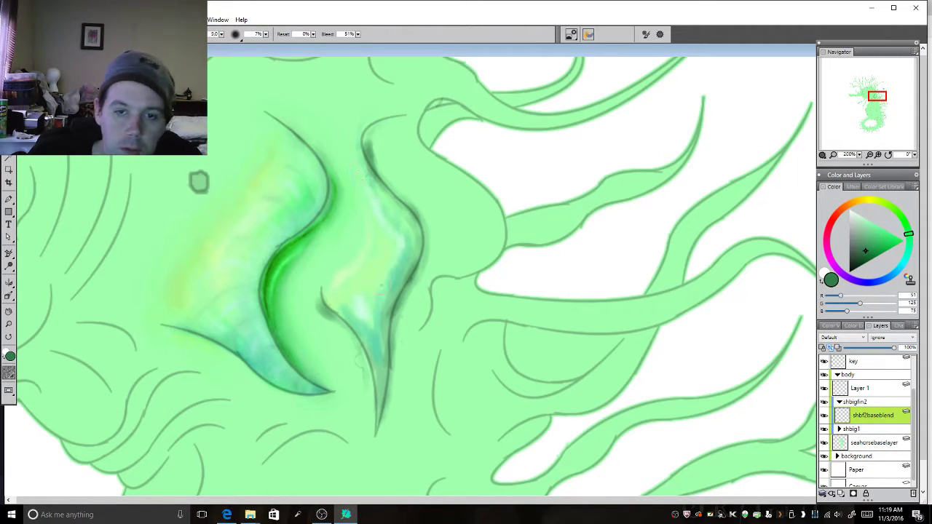
left_click_drag(401, 292, 403, 279)
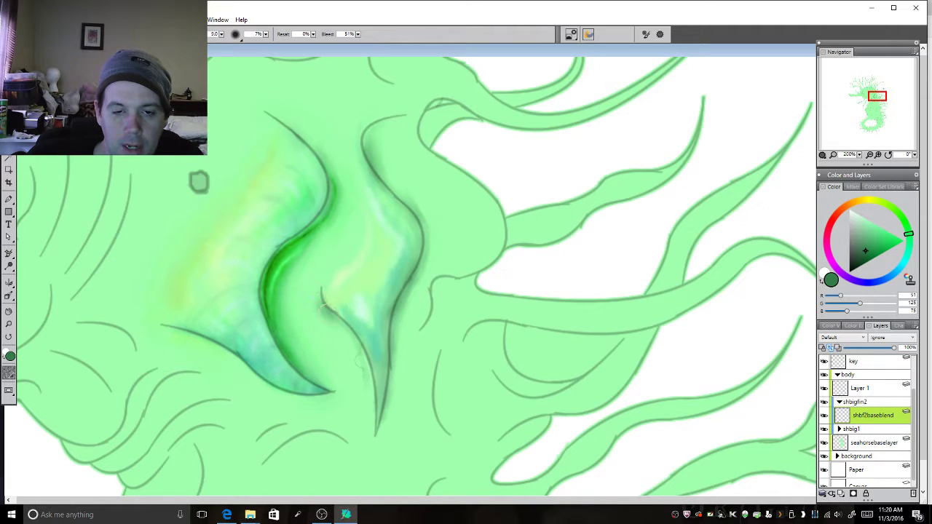
left_click_drag(352, 302, 360, 307)
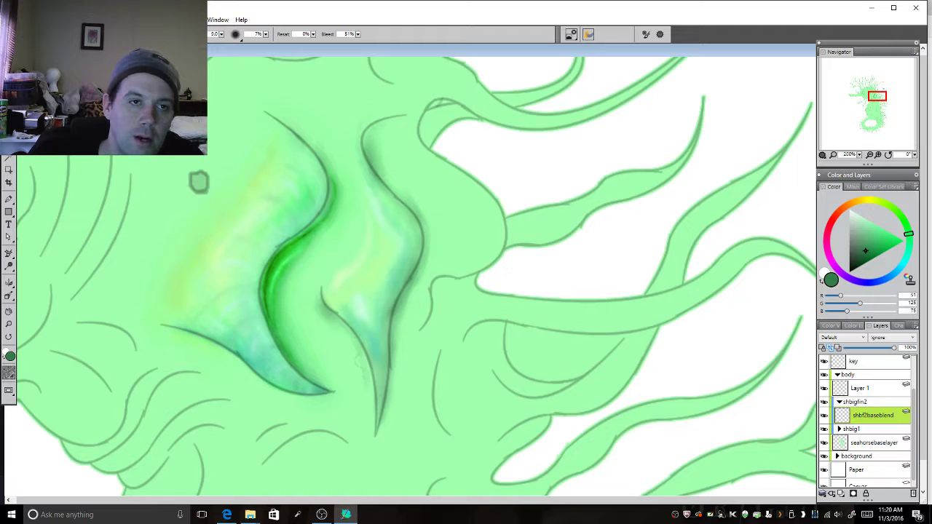
Return to the painting brush, sample the light teal from the fin's lower part, and paint a small patch in the fin's middle
key("ctrl+b")
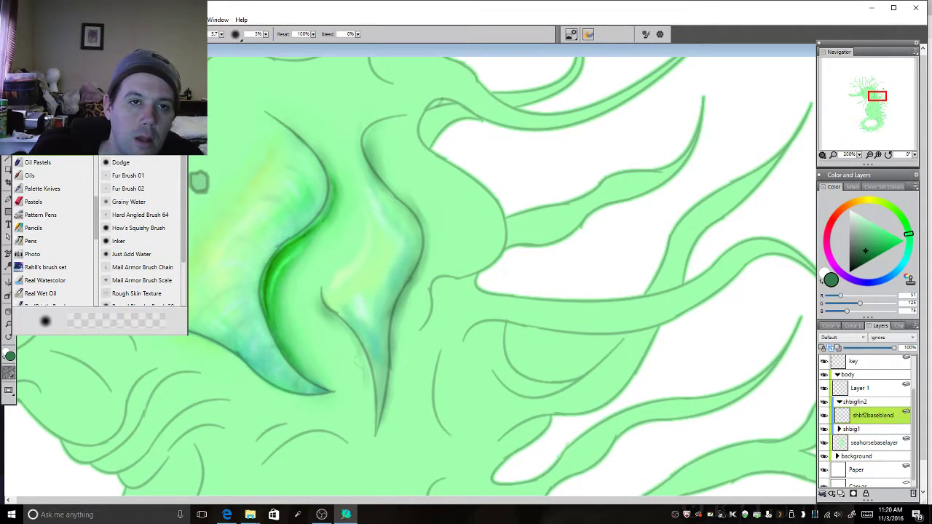
key("Escape")
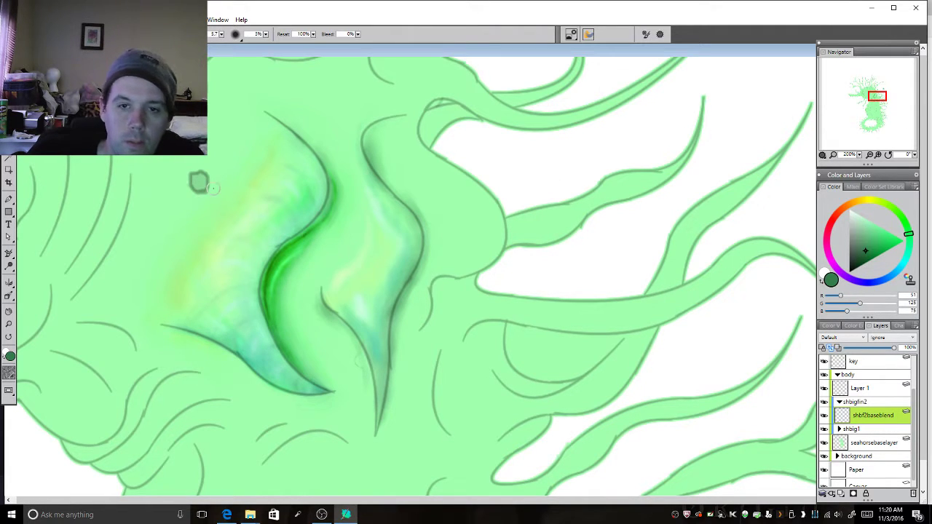
key("i")
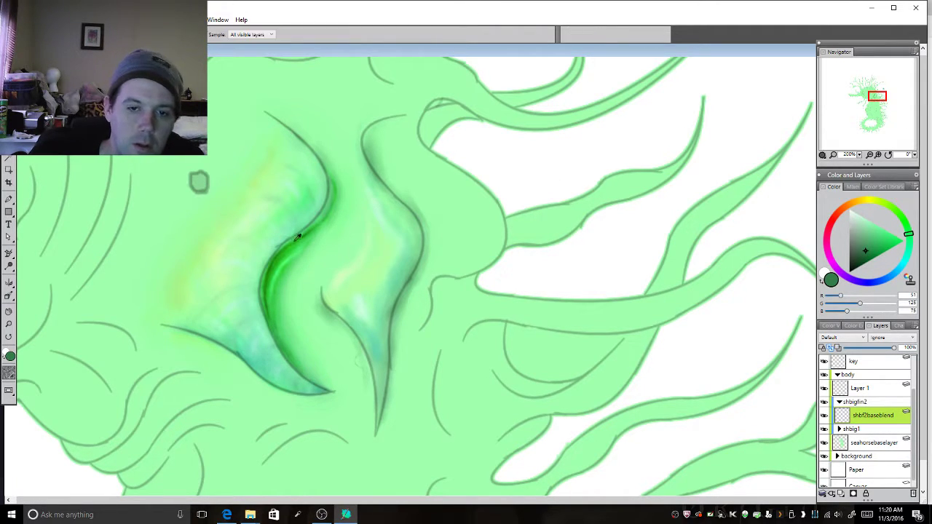
left_click(371, 332)
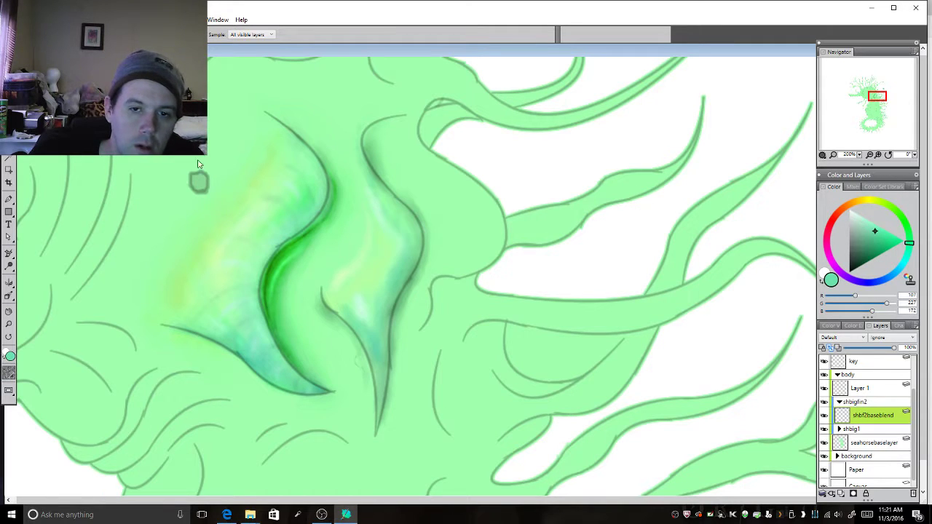
key("b")
mouse_move(368, 255)
left_mouse_down()
mouse_move(379, 266)
mouse_move(382, 252)
mouse_move(358, 272)
mouse_move(361, 264)
left_mouse_up()
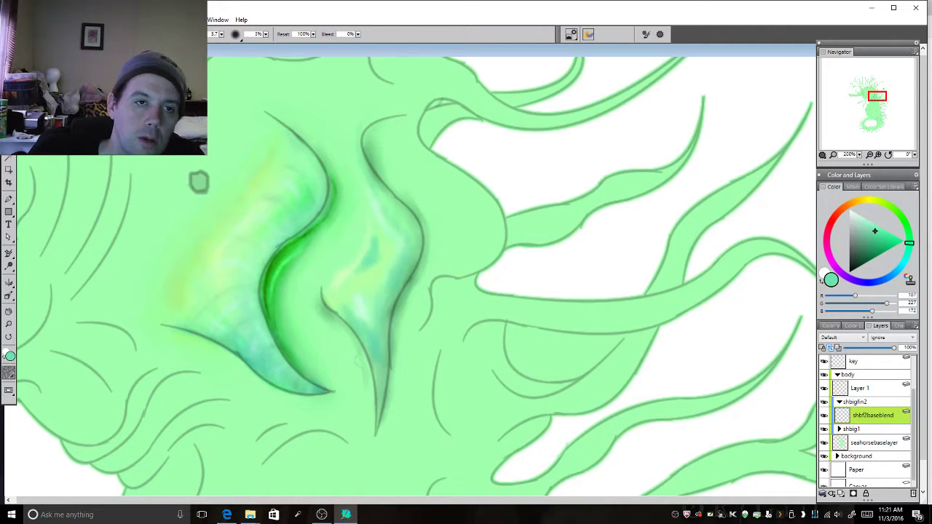
Blend the teal patch into the second fin with Just Add Water, and soften the shading at the fin's upper end
key("ctrl+b")
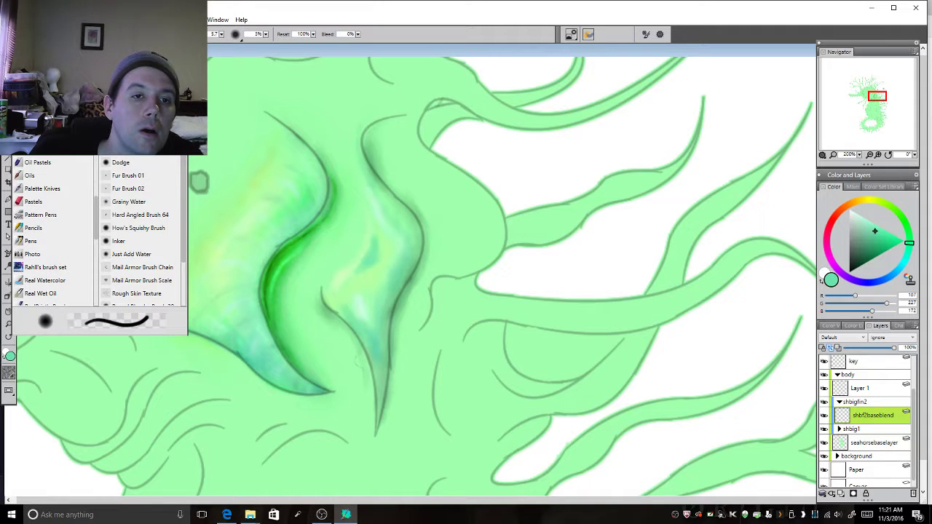
left_click(138, 254)
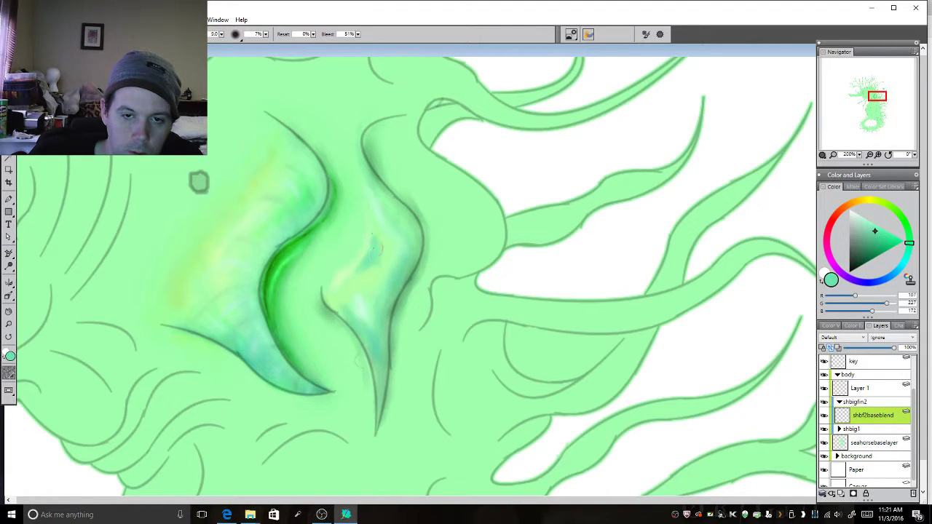
mouse_move(378, 267)
left_mouse_down()
mouse_move(375, 230)
mouse_move(367, 277)
mouse_move(381, 243)
mouse_move(386, 262)
mouse_move(360, 251)
left_mouse_up()
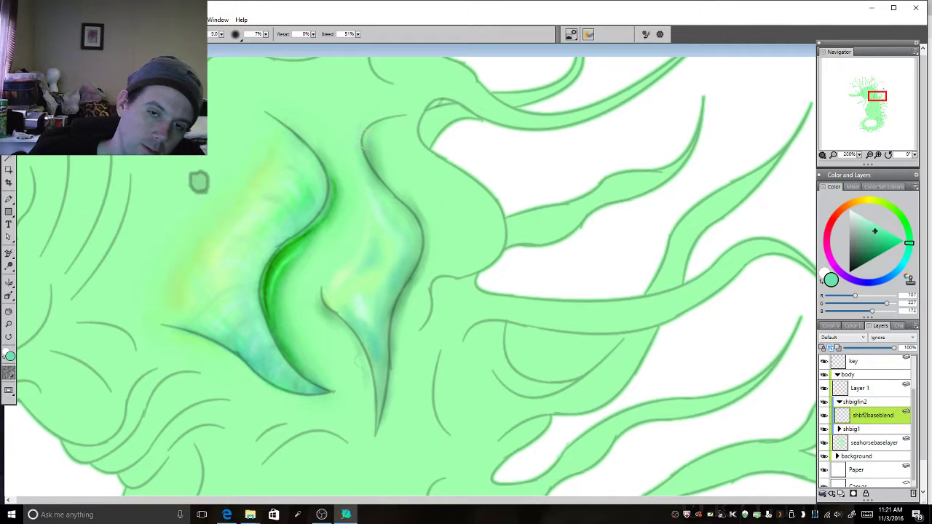
left_click_drag(363, 132, 366, 151)
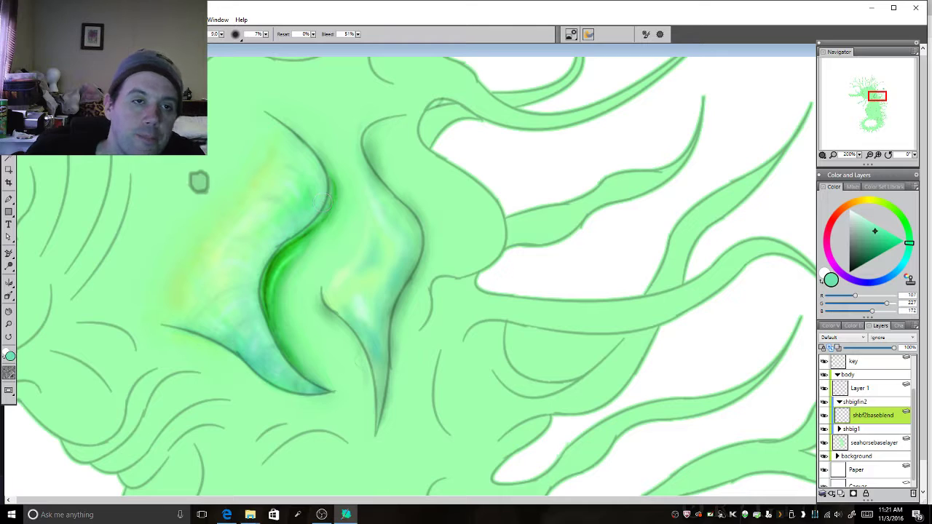
Switch to a darkening brush at size 4.2 and 5% opacity, and deepen the shadows along the second fin's edges down to its tip
key("ctrl+b")
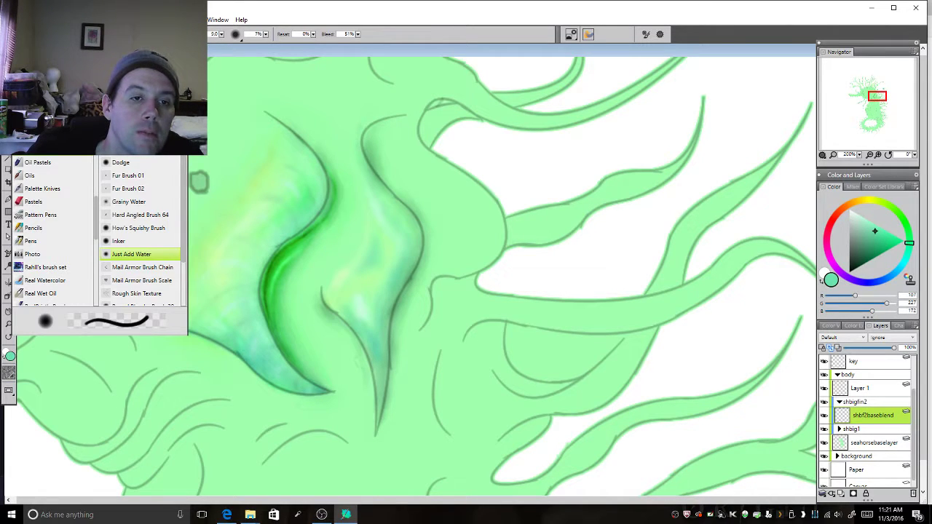
key("ctrl+b")
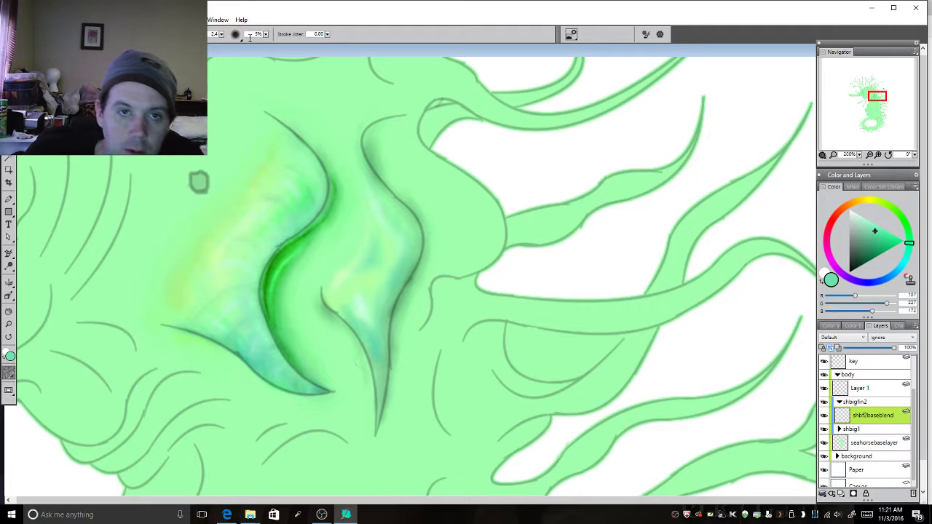
left_click(220, 35)
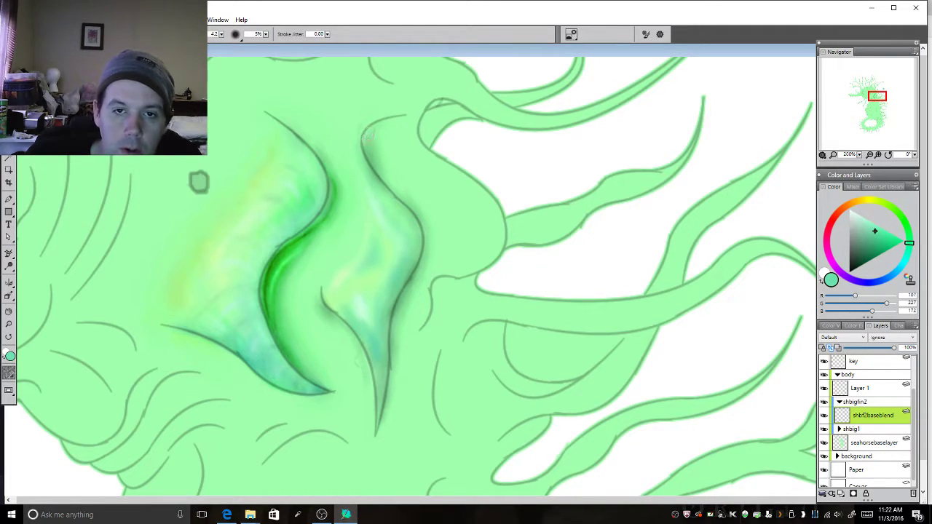
mouse_move(366, 144)
left_mouse_down()
mouse_move(382, 186)
mouse_move(377, 174)
mouse_move(419, 225)
mouse_move(369, 155)
left_mouse_up()
mouse_move(426, 233)
left_mouse_down()
mouse_move(391, 326)
mouse_move(381, 433)
left_mouse_up()
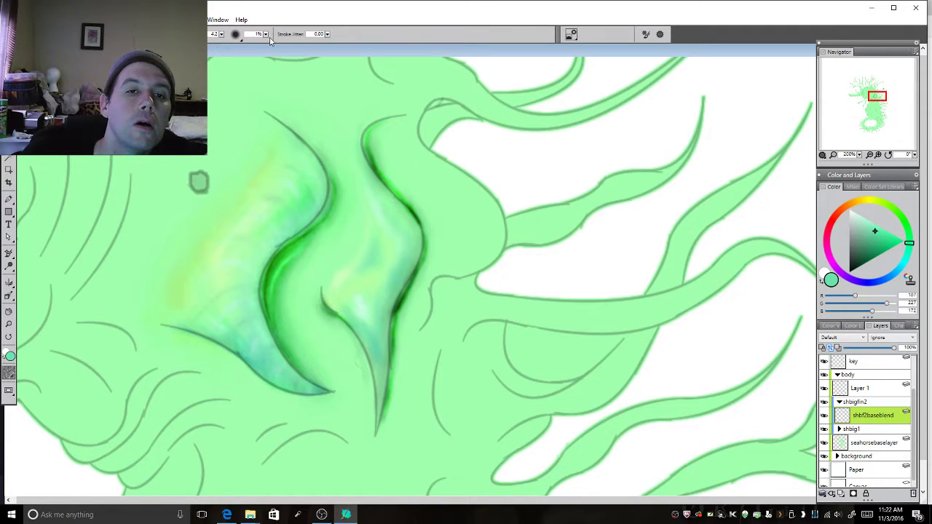
Set the darkening brush to 3% opacity and size 10, and deepen the second fin's middle patch and lower part
left_click_drag(267, 34, 228, 35)
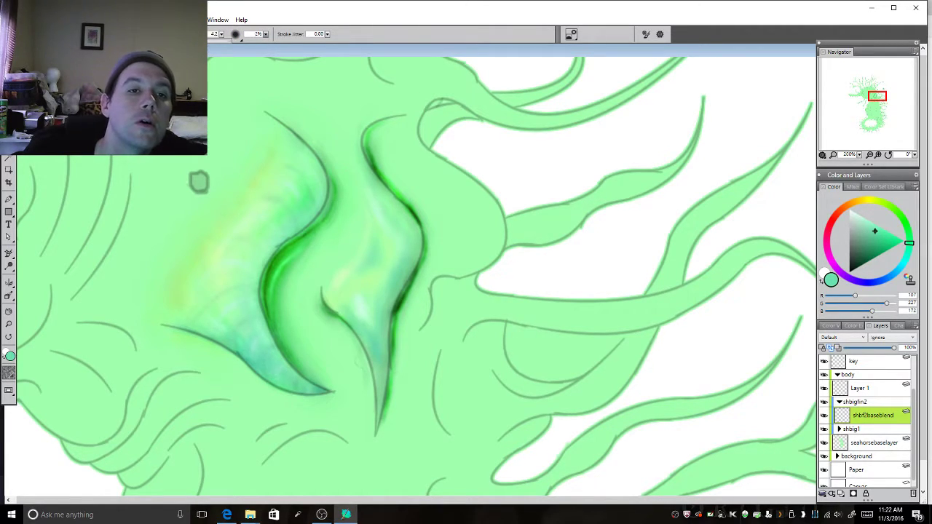
key("[")
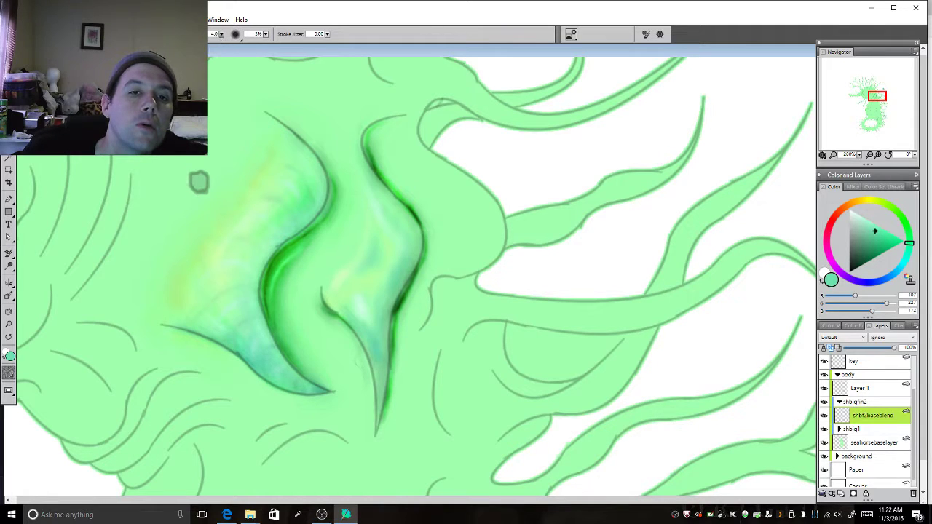
key("bracketright")
key("bracketright")
key("bracketright")
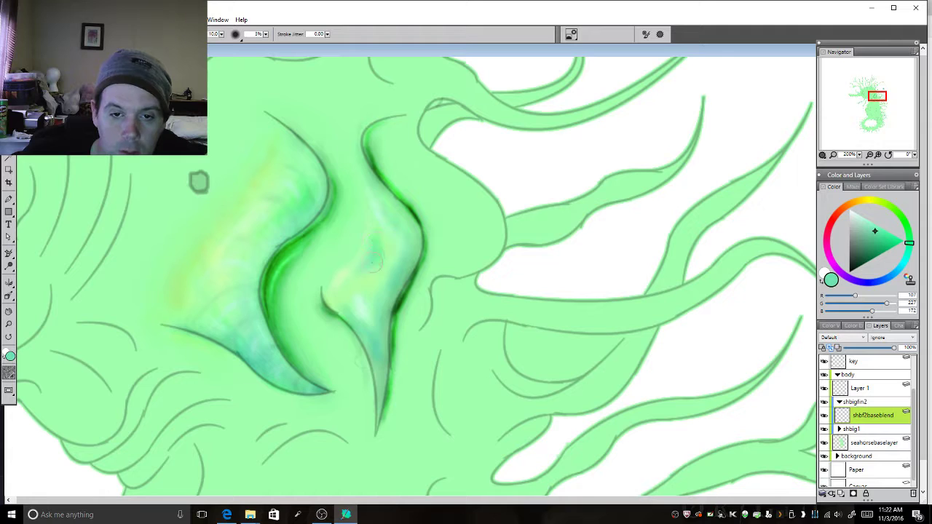
mouse_move(413, 263)
left_mouse_down()
mouse_move(400, 287)
mouse_move(419, 229)
mouse_move(422, 252)
mouse_move(389, 332)
left_mouse_up()
left_click_drag(379, 376, 386, 428)
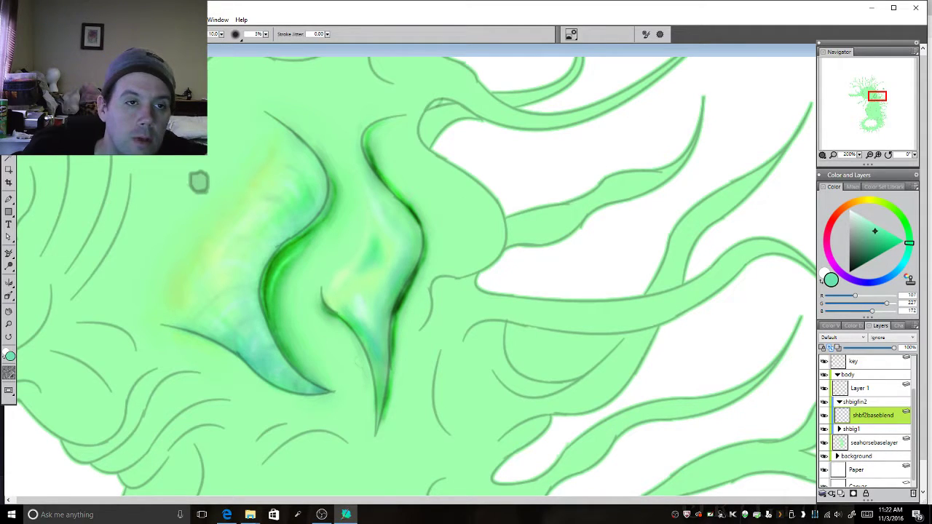
Sample the light green near the second fin's outer edge and paint over the shadow along that edge with the painting brush
key("d")
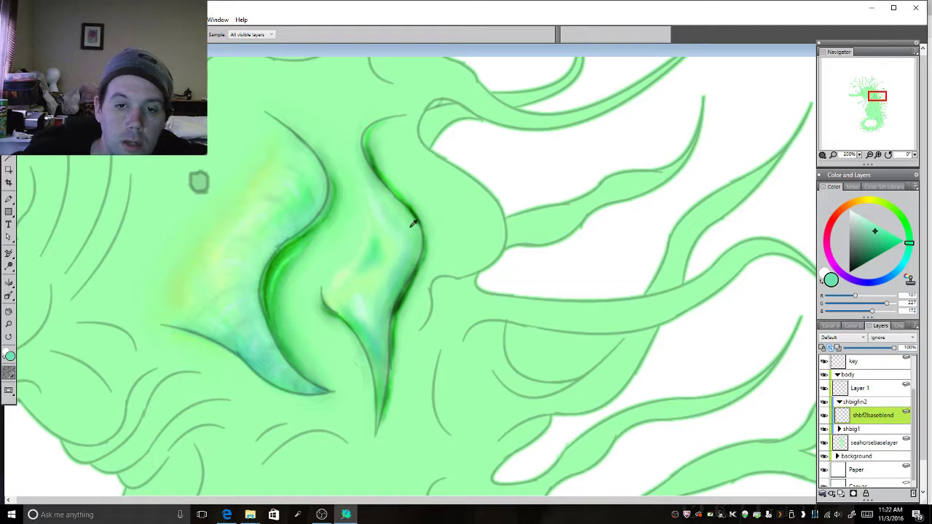
left_click(406, 210)
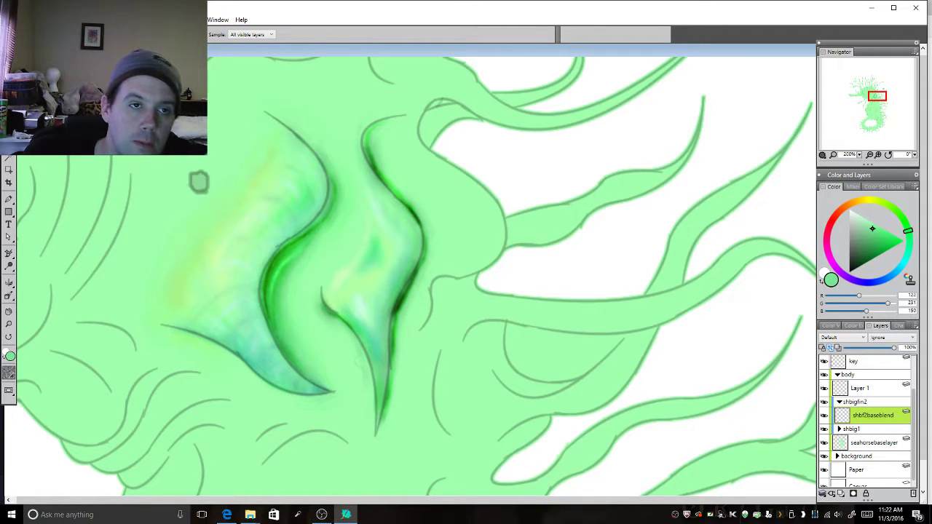
key("ctrl+b")
key("ctrl+b")
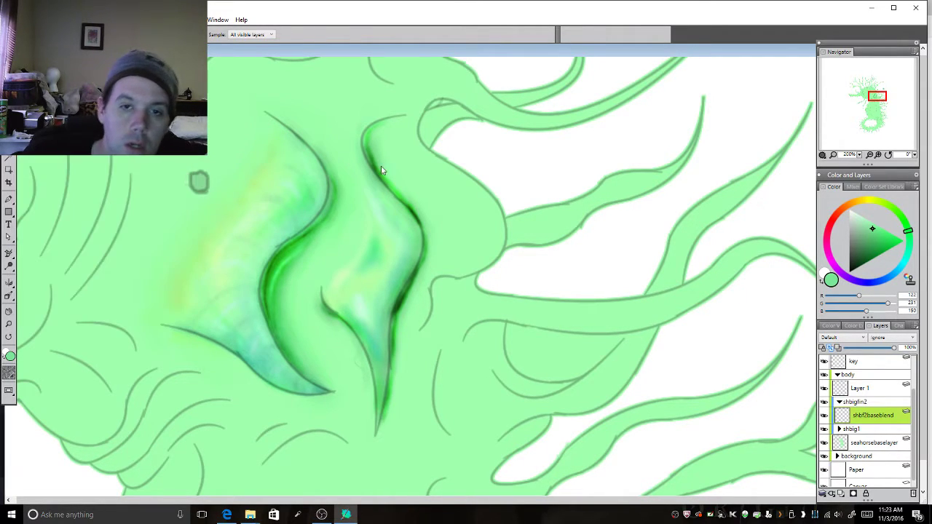
key("b")
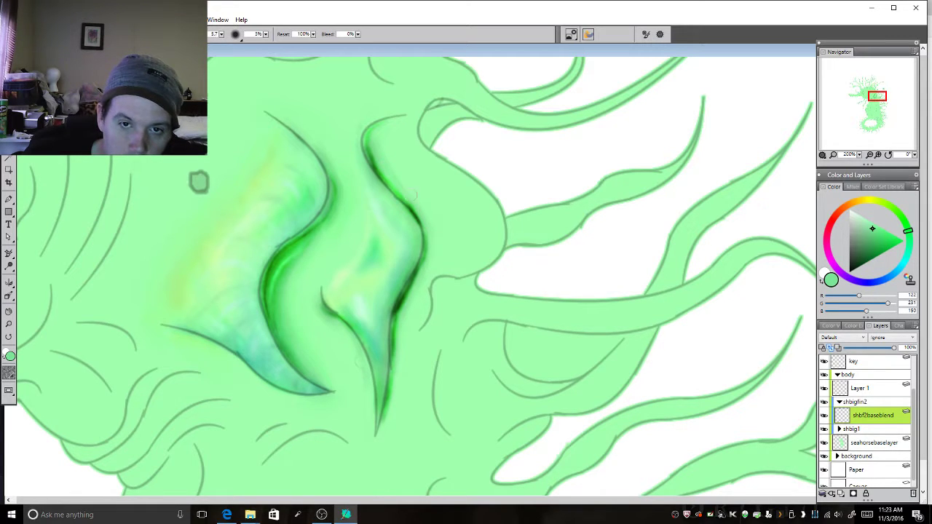
mouse_move(415, 195)
left_mouse_down()
mouse_move(438, 255)
mouse_move(411, 281)
mouse_move(431, 270)
mouse_move(410, 282)
mouse_move(402, 321)
left_mouse_up()
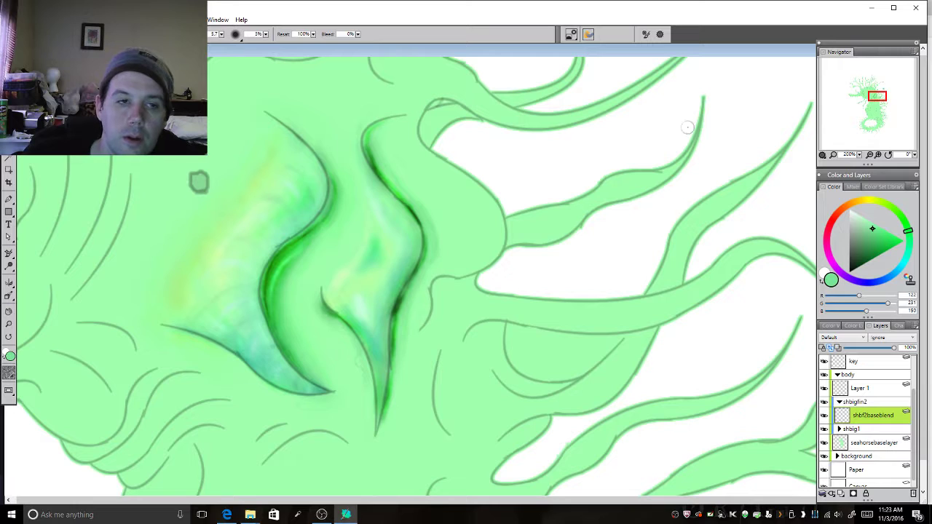
Tint the second fin's upper end with yellow-green sampled from the first fin, and shade its upper curve and lower tip with sampled dark green
left_click(254, 189, "alt")
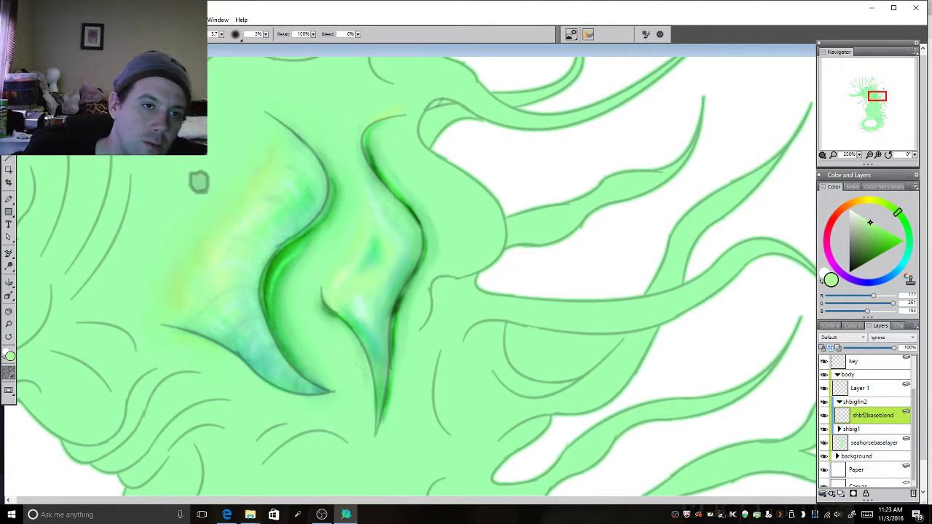
key("i")
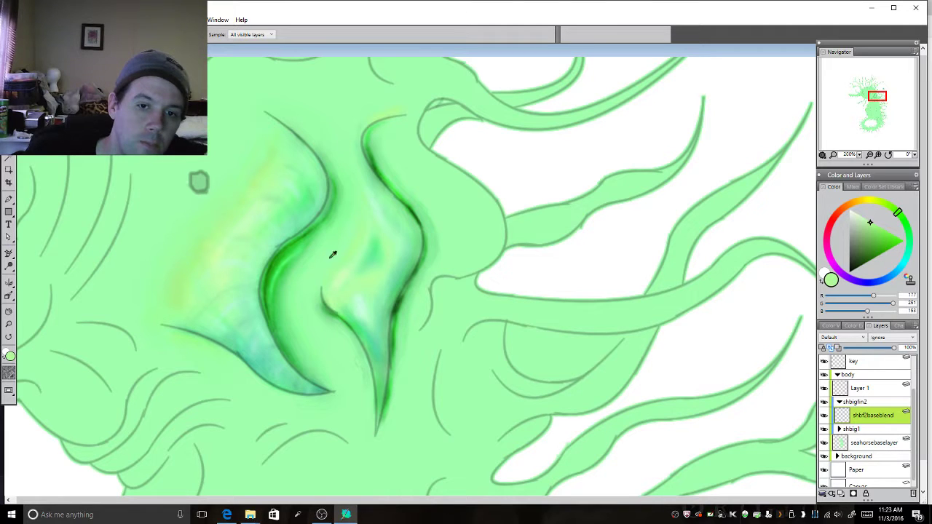
left_click(278, 255)
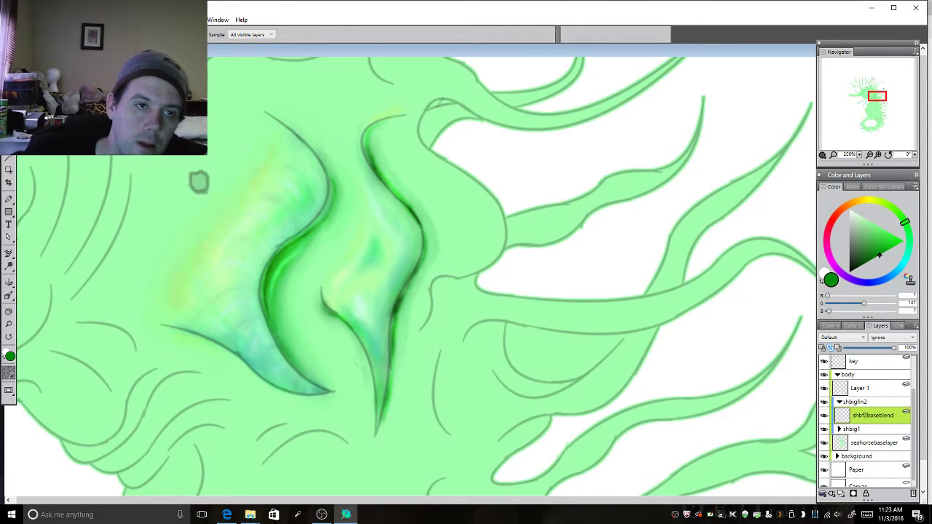
left_click_drag(370, 132, 391, 120)
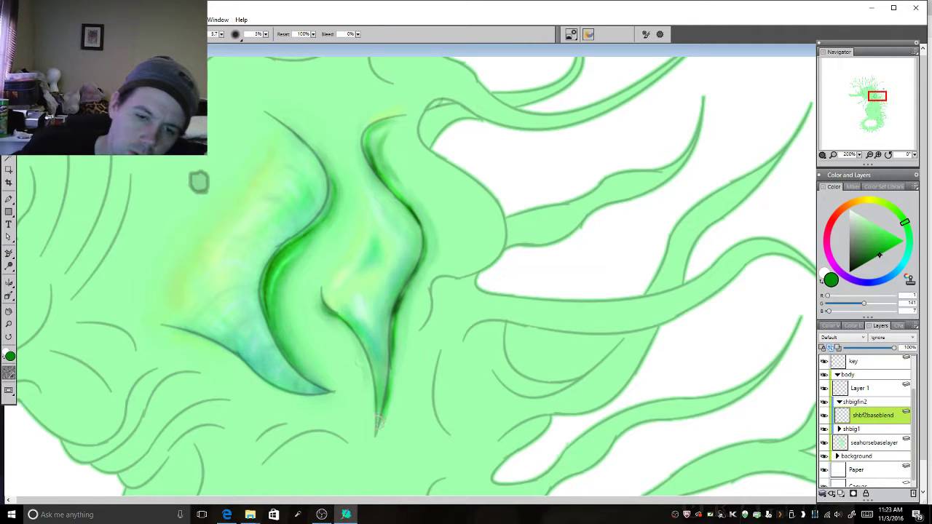
mouse_move(381, 420)
left_mouse_down()
mouse_move(376, 437)
mouse_move(382, 413)
left_mouse_up()
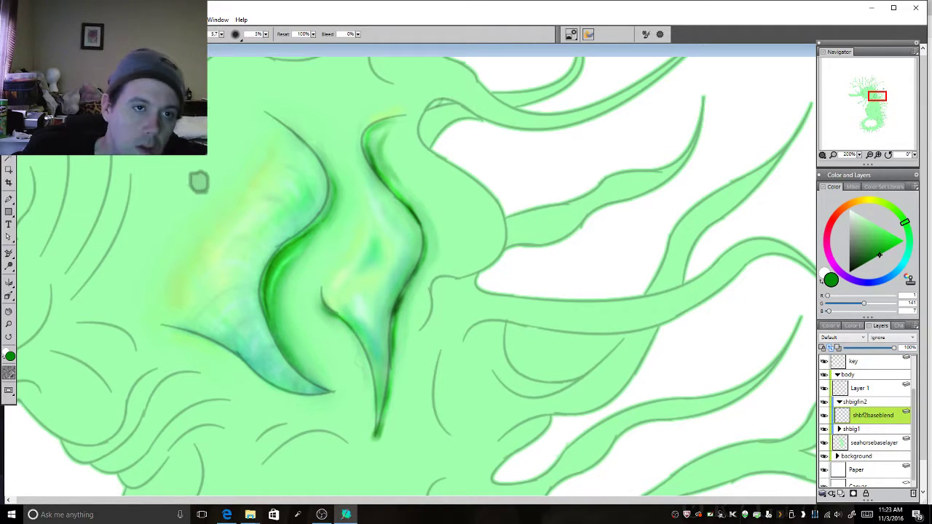
Reduce the brush size to 2.2, pick a darker green, and define the second fin's upper curve, lower tip and inner fold
key("ctrl+b")
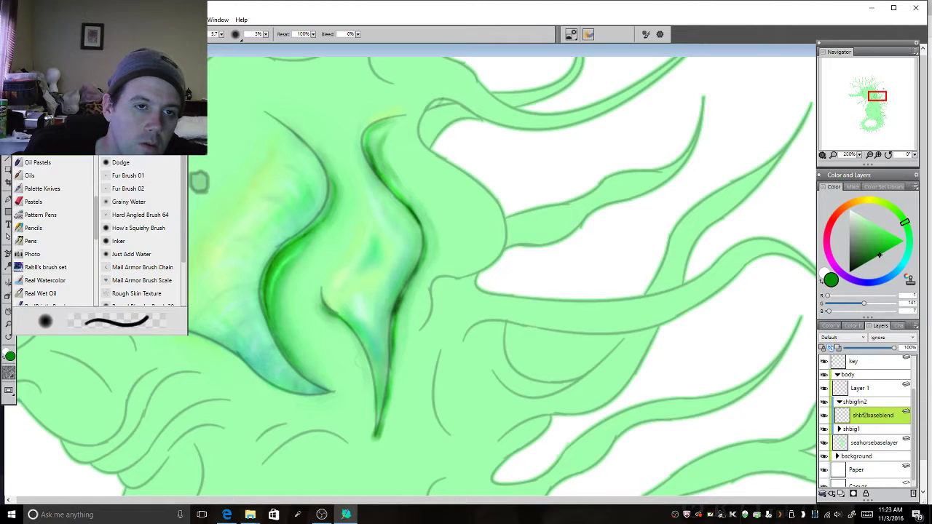
left_click(222, 39)
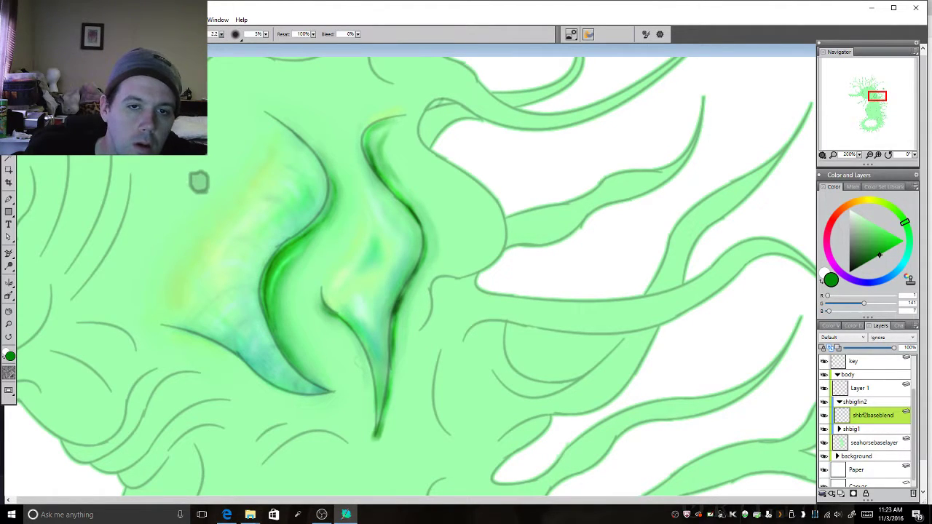
left_click(865, 266)
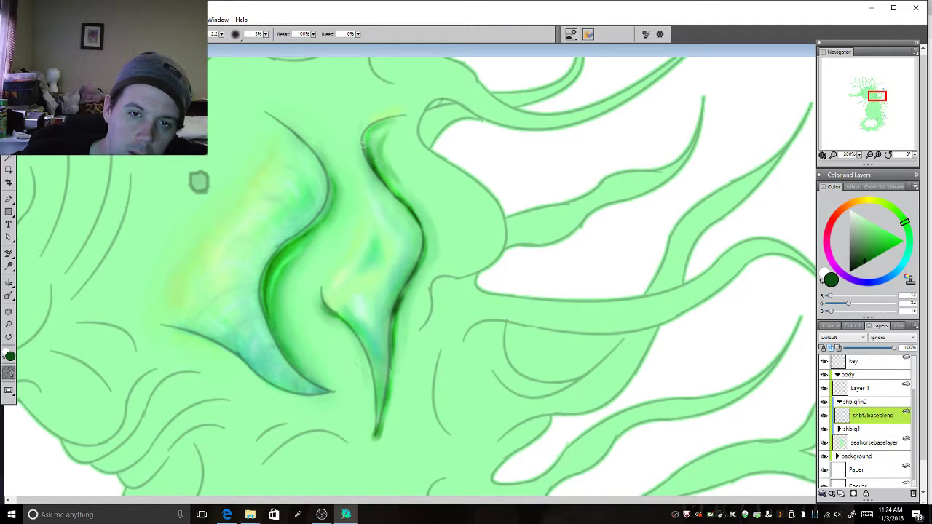
mouse_move(364, 144)
left_mouse_down()
mouse_move(365, 152)
mouse_move(362, 137)
left_mouse_up()
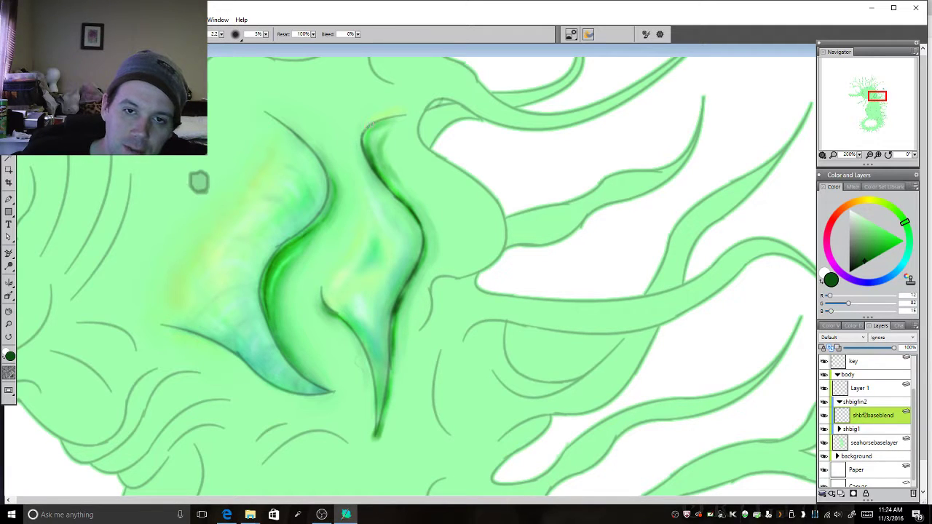
left_click_drag(373, 122, 390, 116)
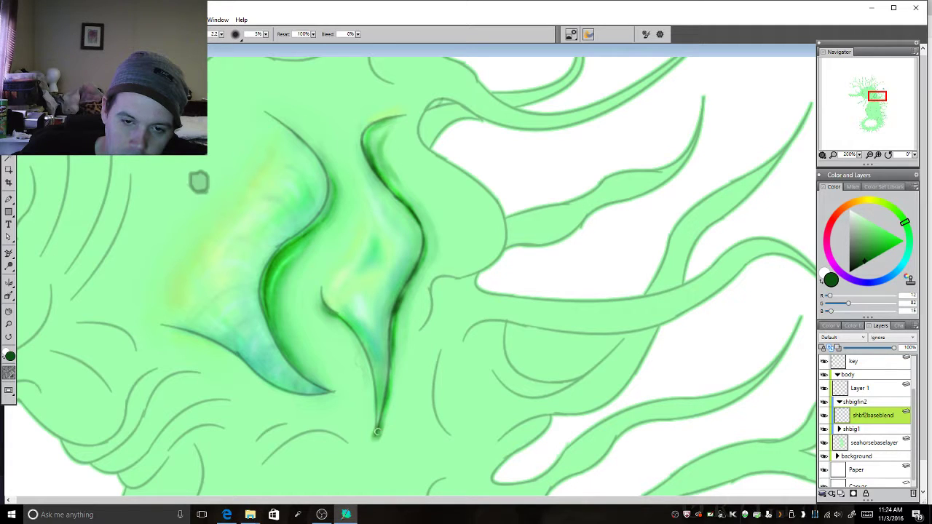
left_click_drag(377, 431, 376, 409)
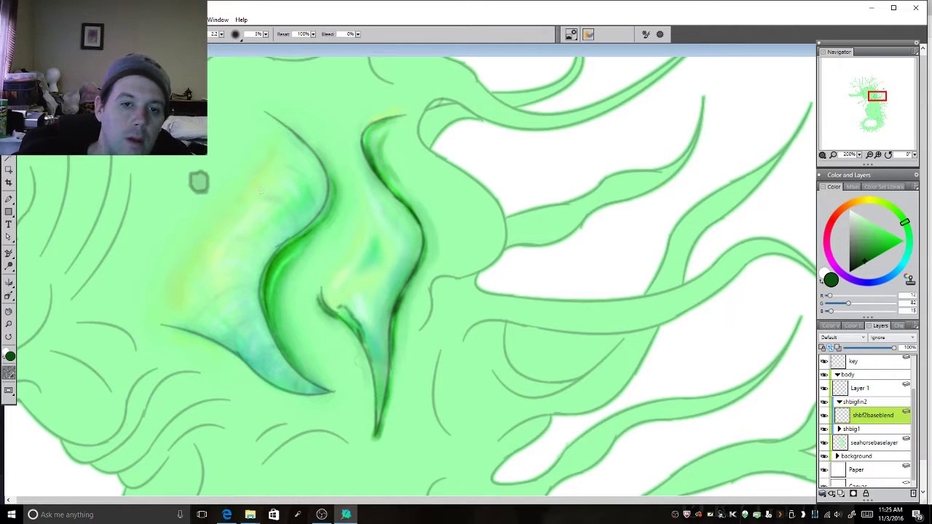
Return to the tonal shading brush, set its size to 8.7, and touch up the second fin's shading
left_click(29, 35)
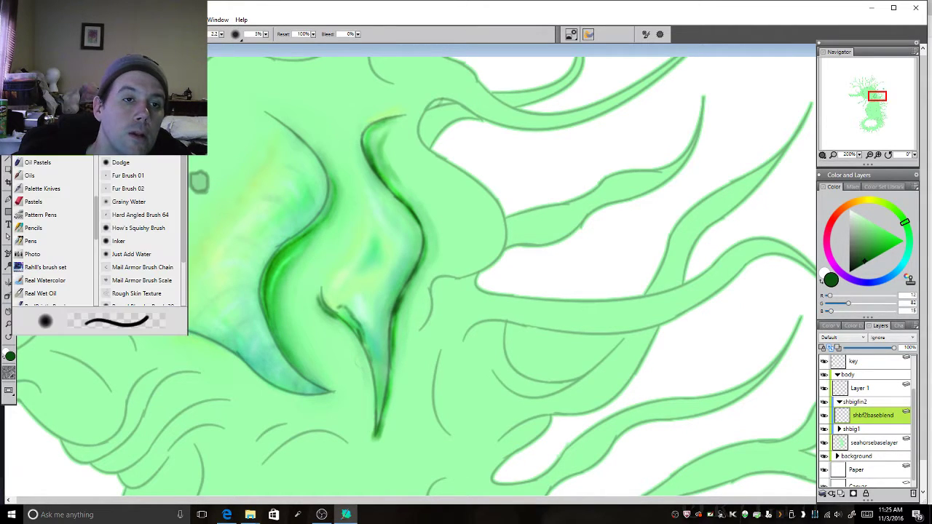
left_click(119, 162)
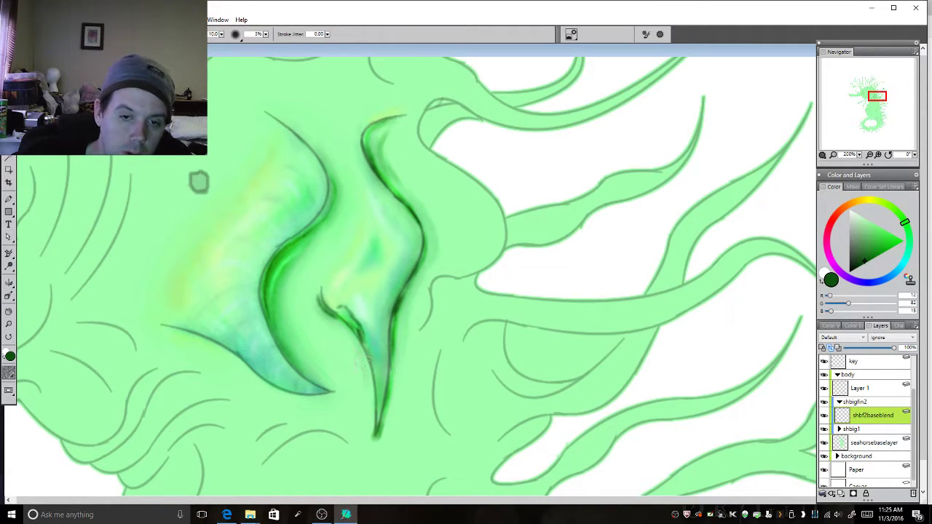
left_click_drag(223, 34, 217, 35)
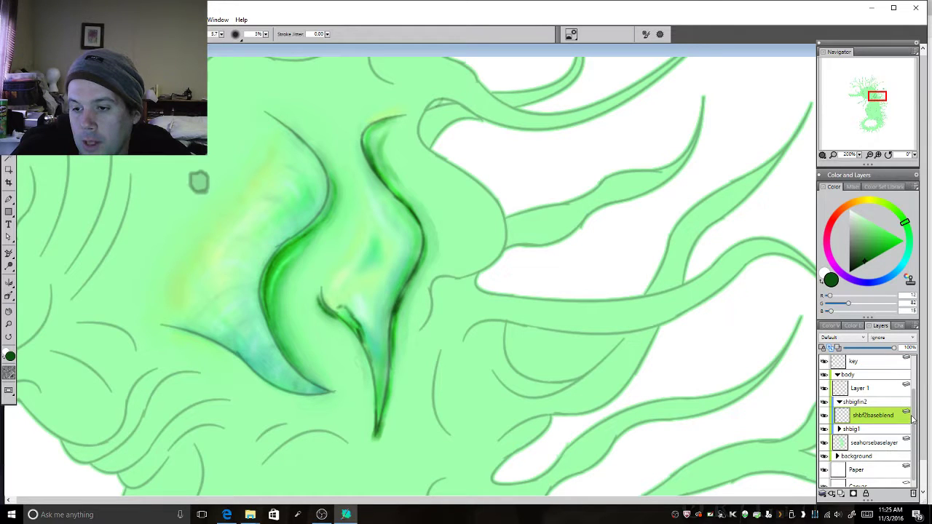
Hide the linearthidelater layer group to view the painted fins without line art
scroll(907, 400, "up", 3)
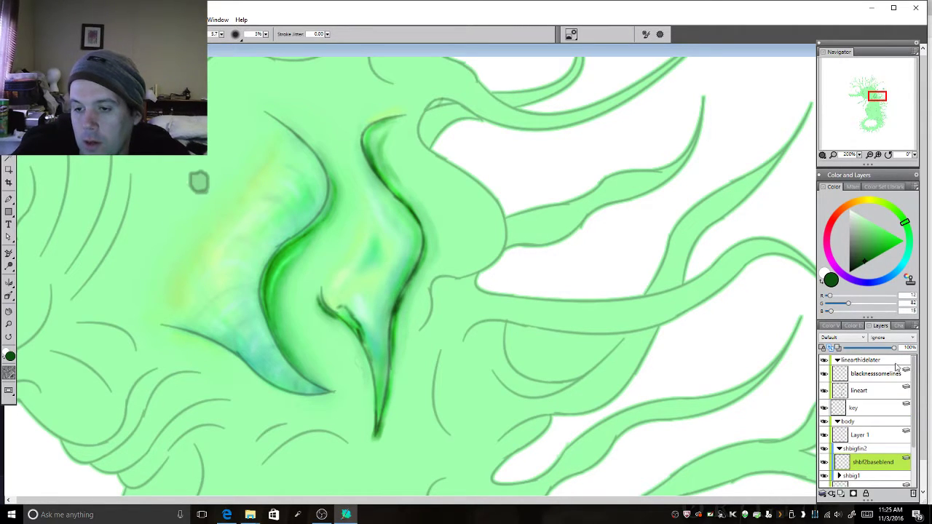
left_click(824, 360)
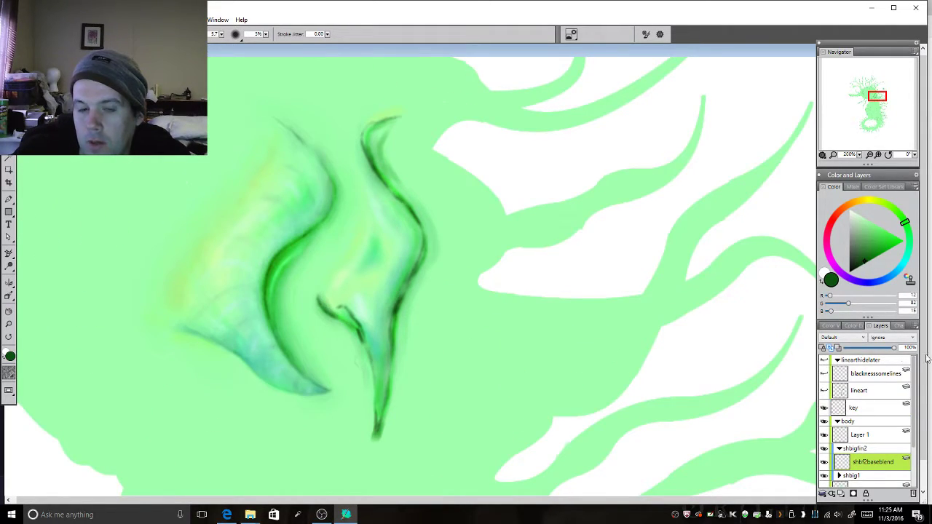
scroll(913, 406, "down", 1)
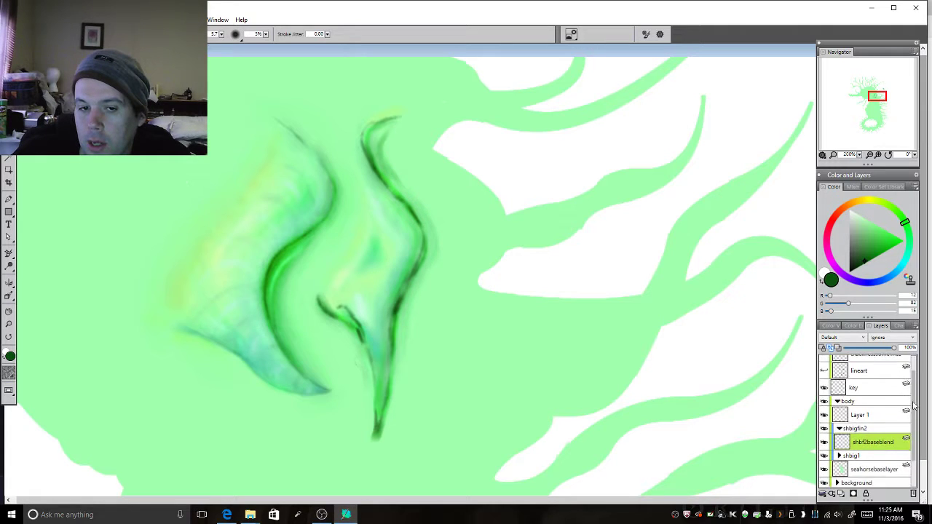
scroll(914, 406, "down", 1)
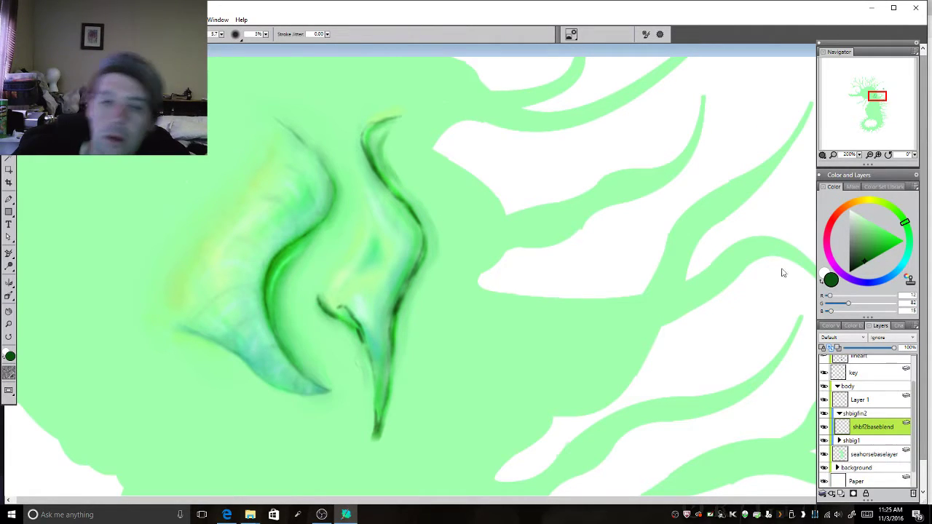
Choose the Just Add Water brush and soften the dark shading along the second fin's upper curve, outer edge and inner fold
left_click(58, 34)
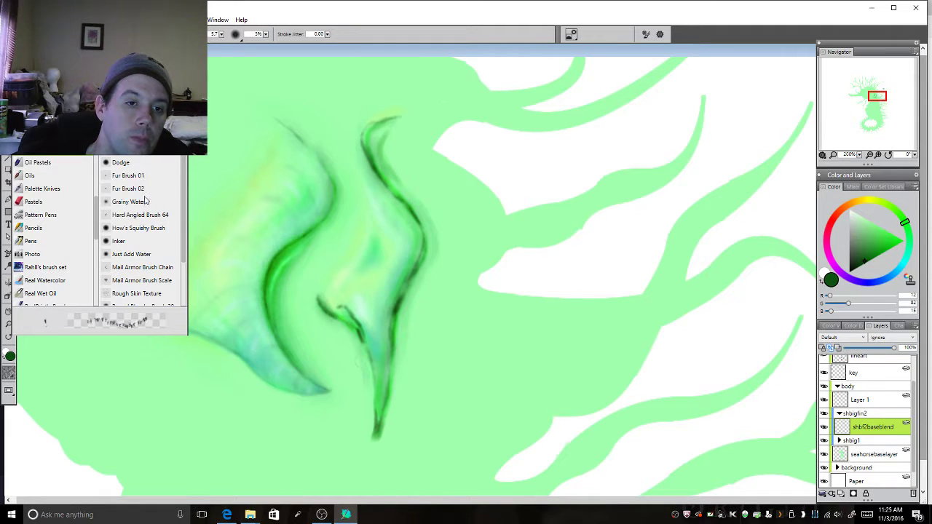
left_click(134, 254)
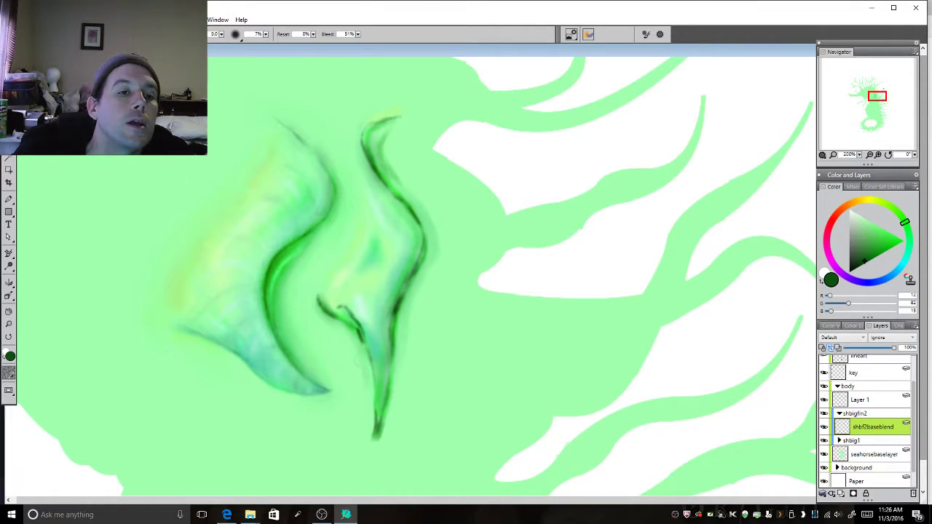
key("ctrl+b")
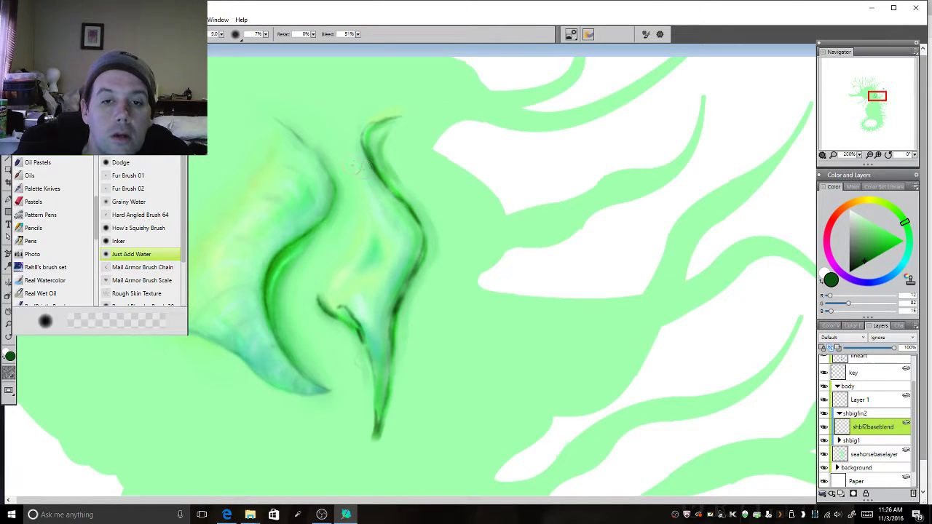
left_click(405, 149)
mouse_move(386, 133)
left_mouse_down()
mouse_move(375, 144)
mouse_move(422, 217)
left_mouse_up()
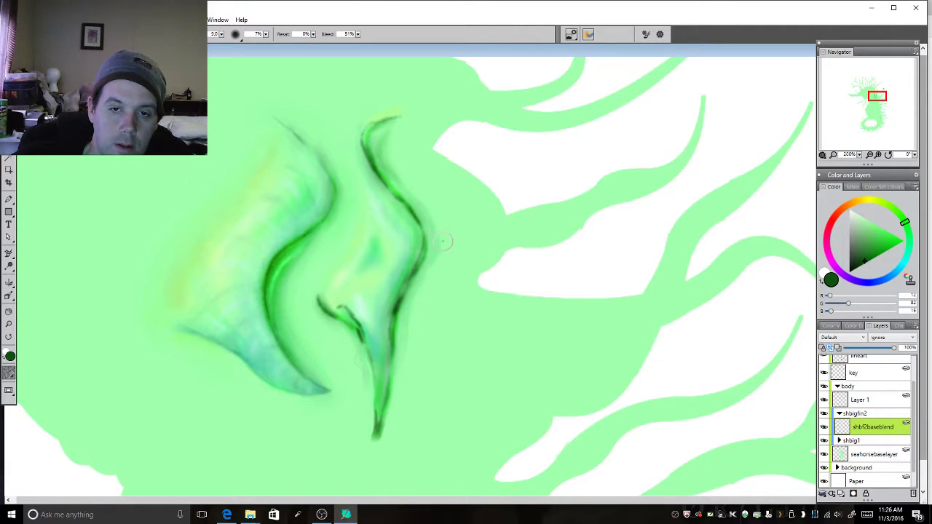
mouse_move(432, 265)
left_mouse_down()
mouse_move(414, 279)
mouse_move(410, 268)
mouse_move(392, 332)
mouse_move(395, 314)
mouse_move(399, 379)
mouse_move(388, 382)
mouse_move(377, 438)
mouse_move(390, 418)
mouse_move(378, 447)
mouse_move(388, 427)
mouse_move(382, 443)
mouse_move(363, 360)
left_mouse_up()
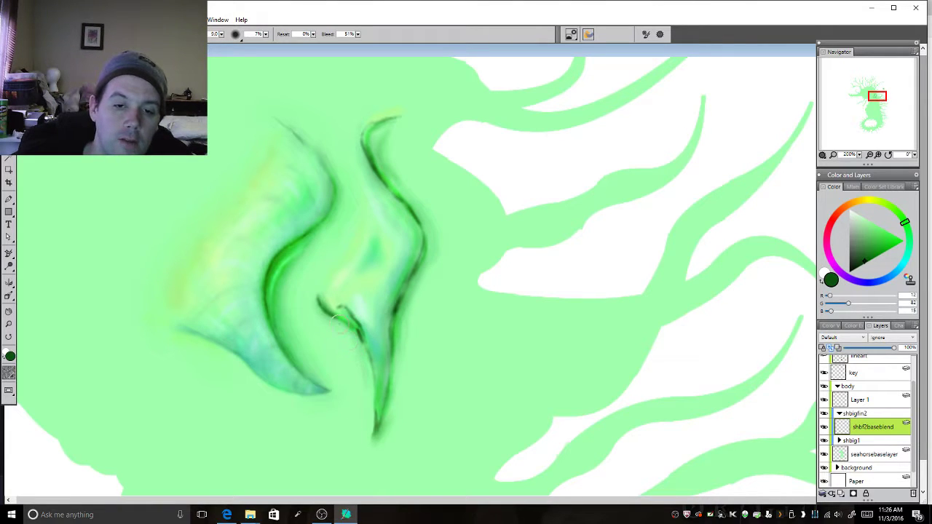
mouse_move(324, 307)
left_mouse_down()
mouse_move(353, 330)
mouse_move(351, 312)
mouse_move(374, 375)
mouse_move(387, 380)
mouse_move(388, 309)
mouse_move(419, 243)
mouse_move(405, 207)
mouse_move(390, 198)
mouse_move(383, 213)
mouse_move(366, 193)
mouse_move(376, 174)
mouse_move(382, 182)
mouse_move(366, 156)
left_mouse_up()
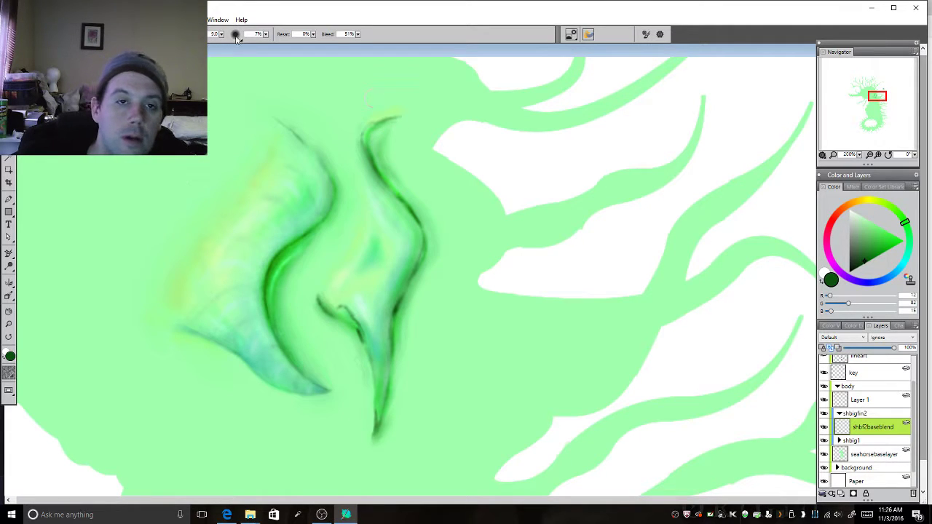
Smooth the second fin's upper curl and inner fold at brush size 5.5 and 4% opacity, and blend its body at size 12.7
left_click_drag(222, 34, 225, 34)
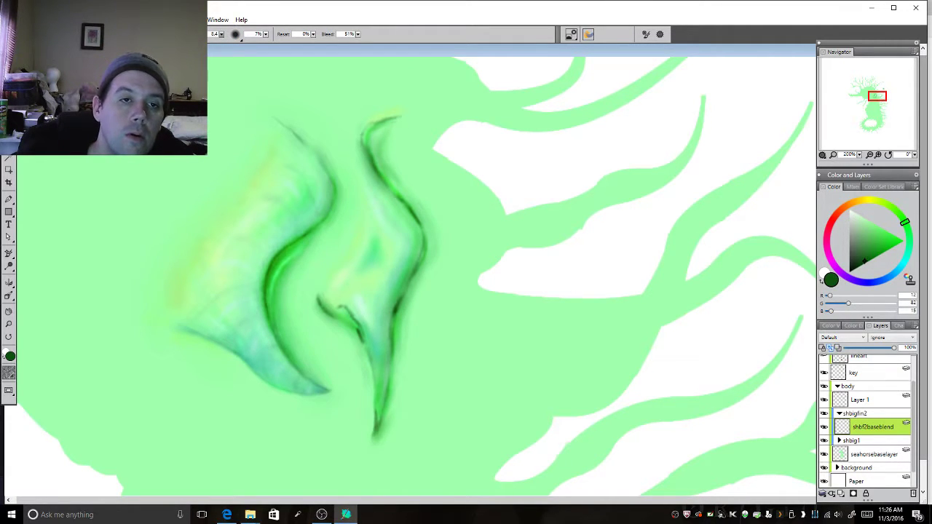
left_click_drag(364, 137, 364, 143)
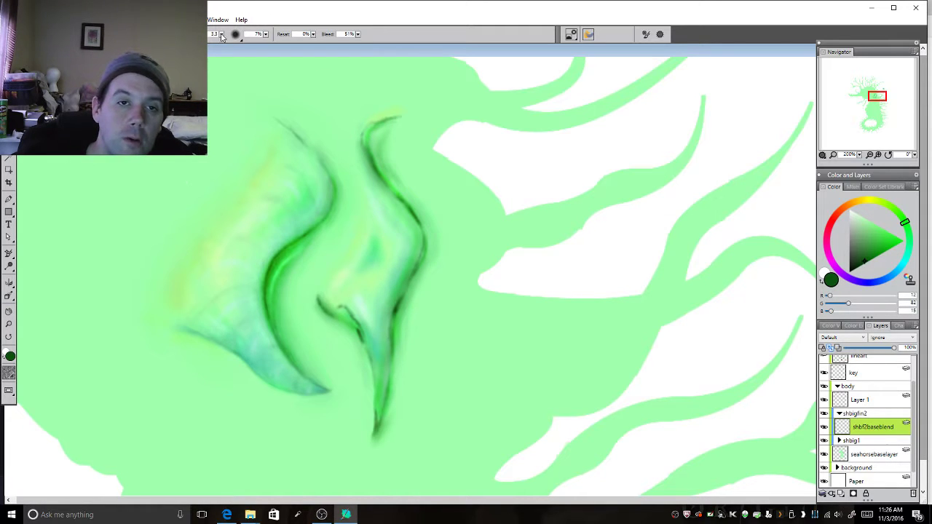
mouse_move(221, 34)
left_mouse_down()
mouse_move(237, 49)
mouse_move(250, 34)
left_mouse_up()
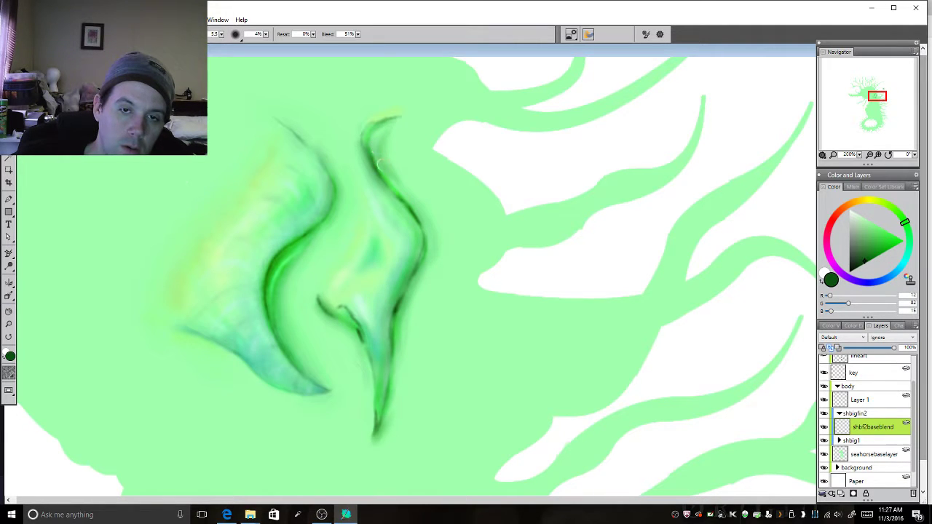
left_click_drag(380, 154, 385, 136)
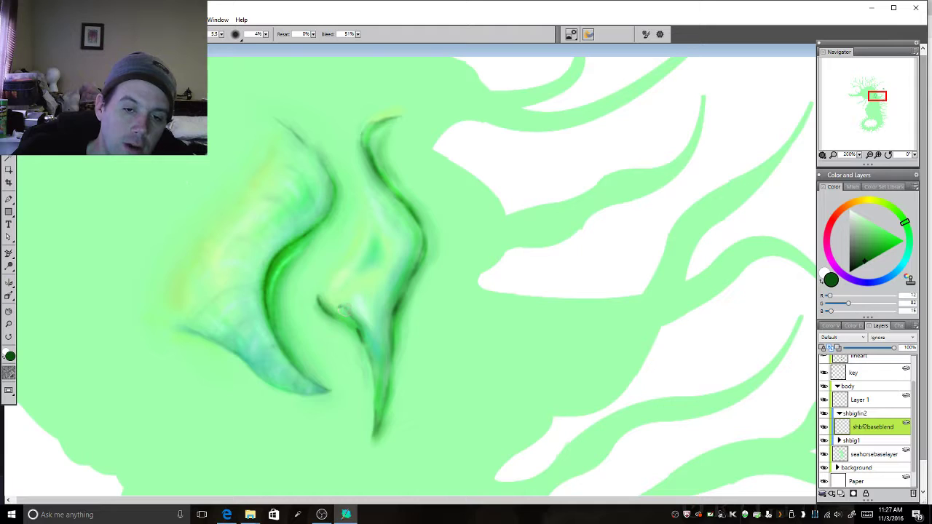
mouse_move(334, 304)
left_mouse_down()
mouse_move(363, 350)
mouse_move(363, 341)
left_mouse_up()
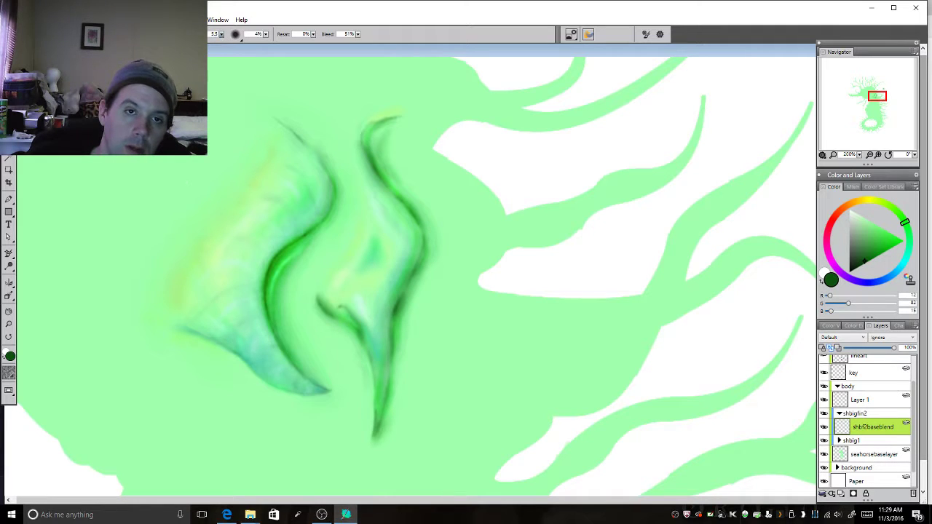
left_click(202, 34)
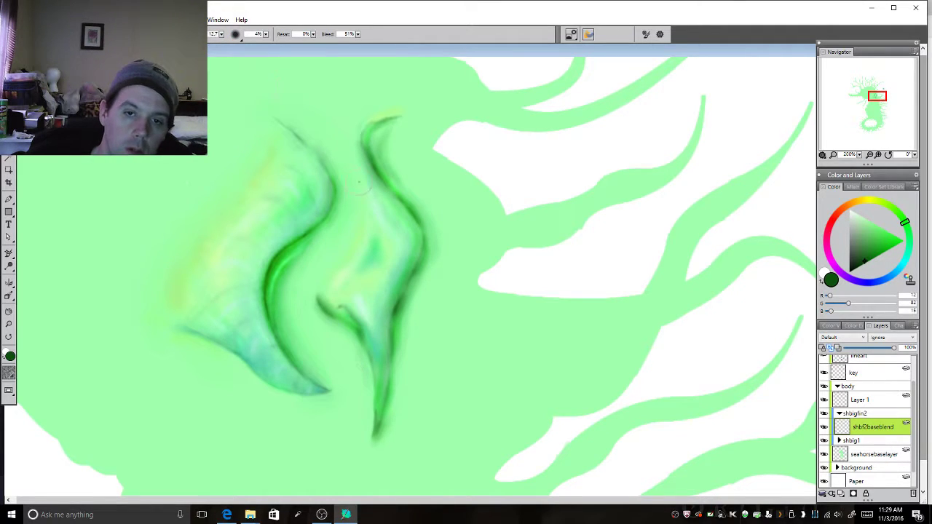
left_click_drag(409, 247, 393, 298)
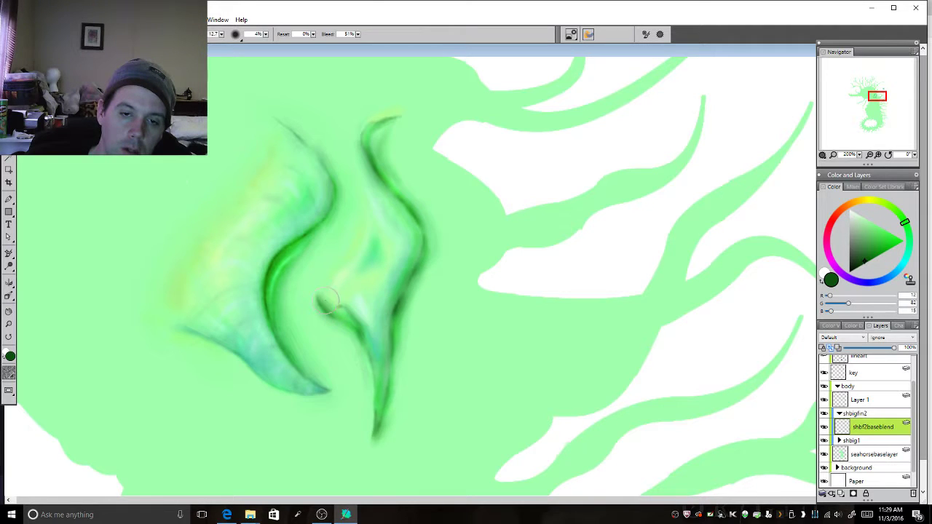
Switch to a blender brush at size 20.9 and 21% strength, and smear the second fin's inner fold and lower edges
key("ctrl+b")
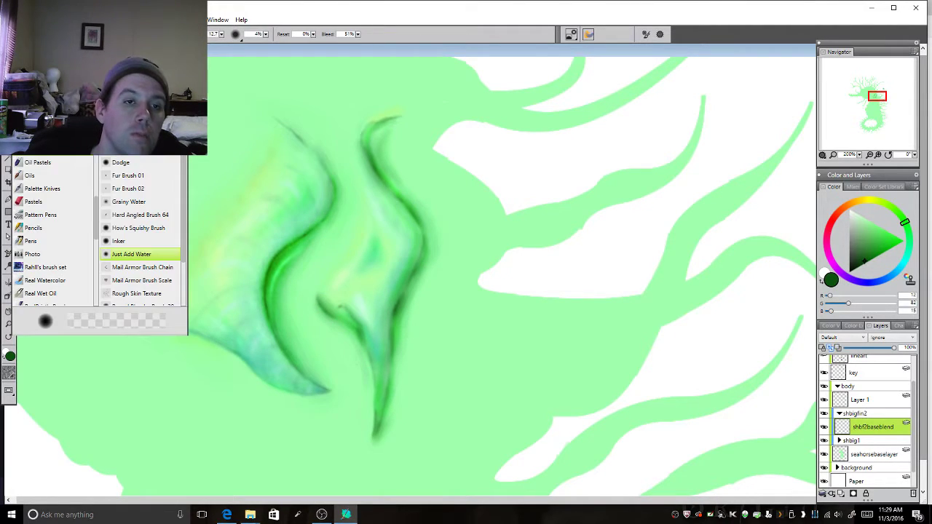
left_click(88, 69)
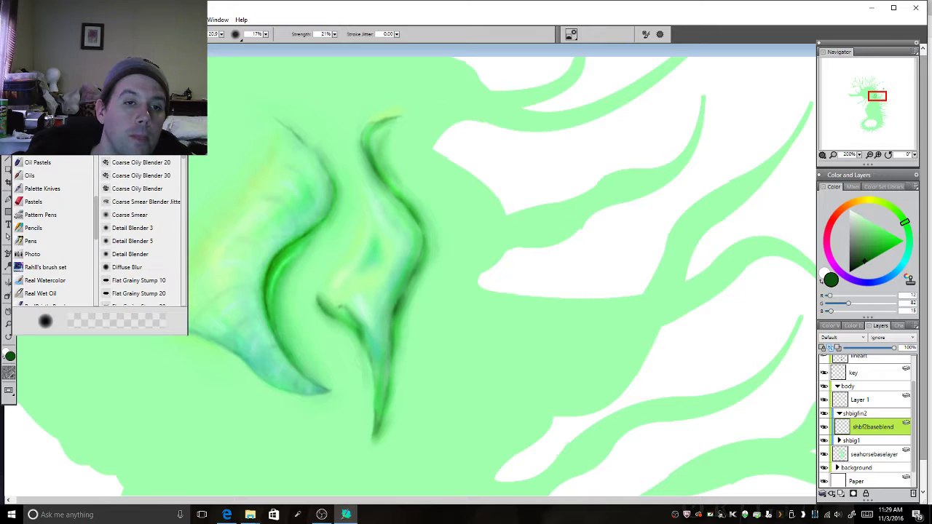
left_click(393, 216)
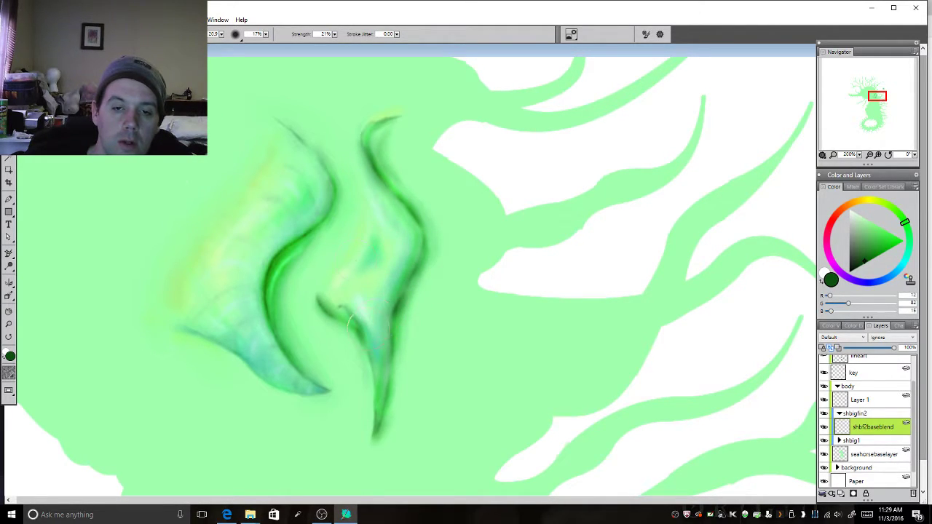
mouse_move(347, 313)
left_mouse_down()
mouse_move(354, 294)
mouse_move(344, 324)
mouse_move(341, 305)
mouse_move(371, 346)
left_mouse_up()
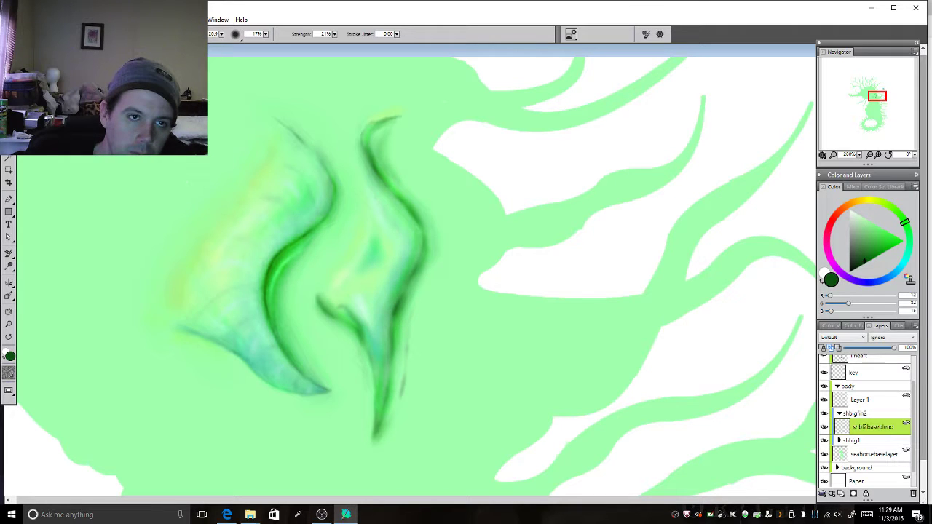
Return to the Just Add Water brush in Morgana's Brushes and blend out the dark streak beside the second fin's lower tip
key("ctrl+b")
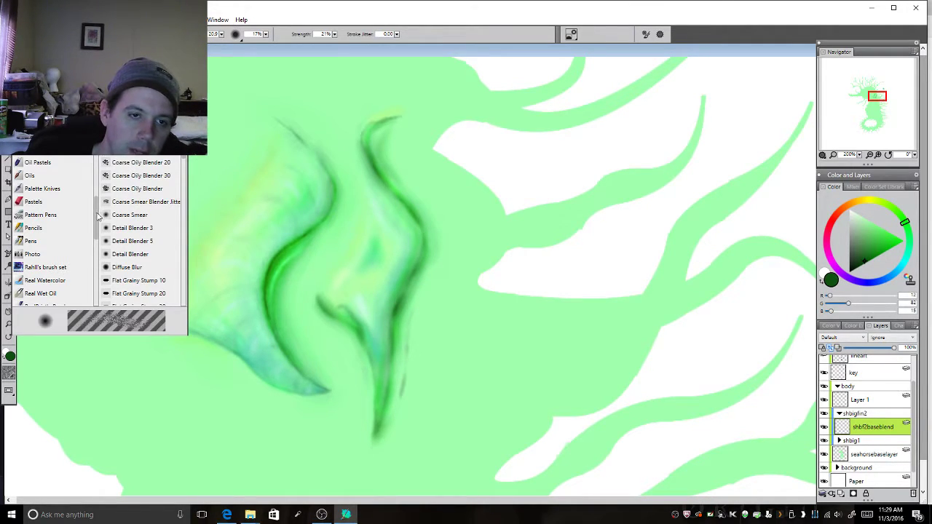
scroll(98, 197, "up", 1)
scroll(99, 196, "up", 2)
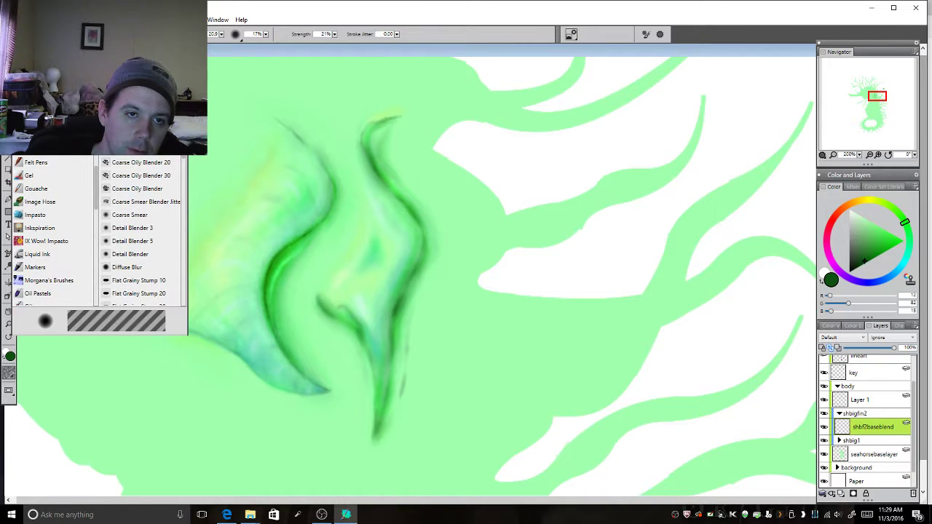
left_click(48, 280)
left_click(392, 333)
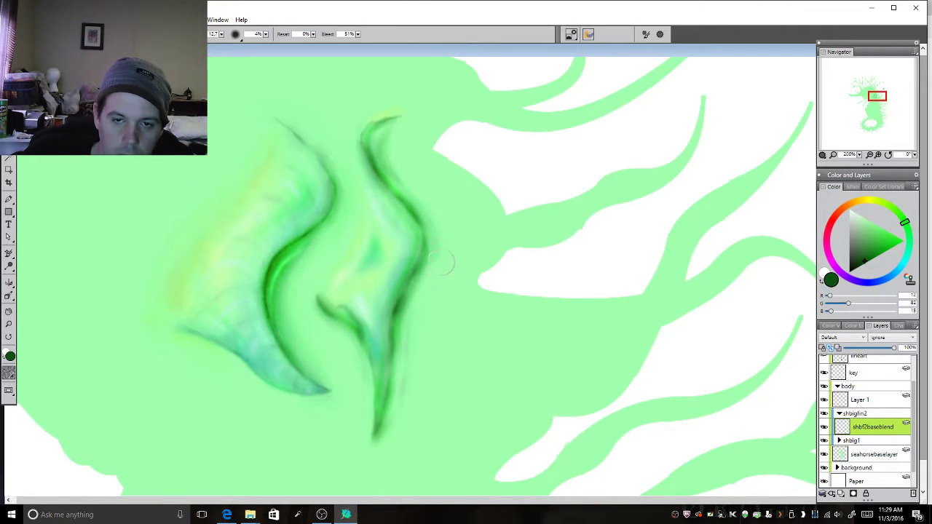
Raise the blending opacity to 14%, soften the shadows around the second fin, and reduce the brush size to 5.3
left_click(265, 34)
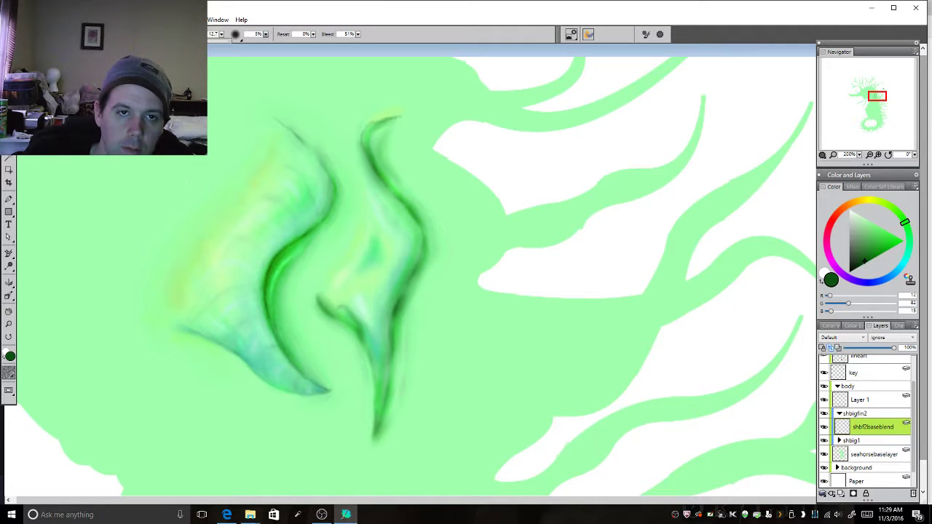
left_click_drag(243, 40, 266, 40)
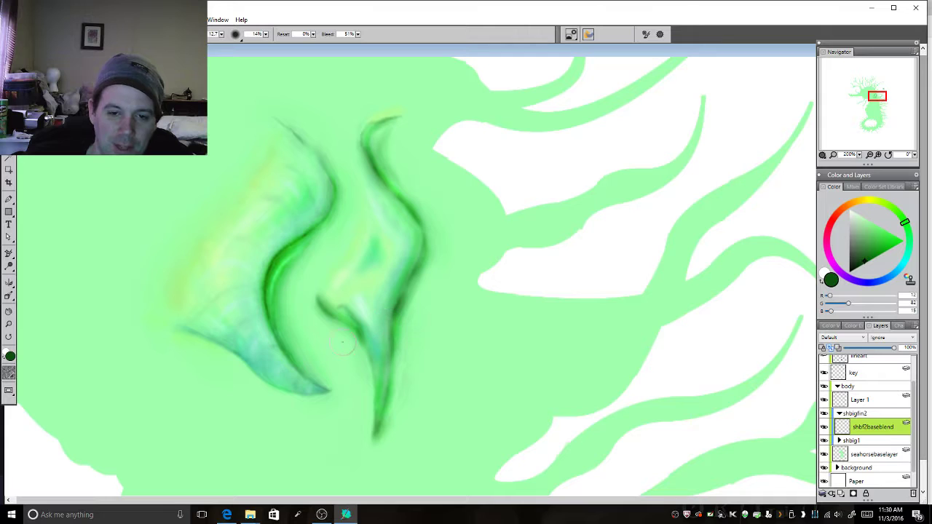
left_click_drag(223, 35, 222, 45)
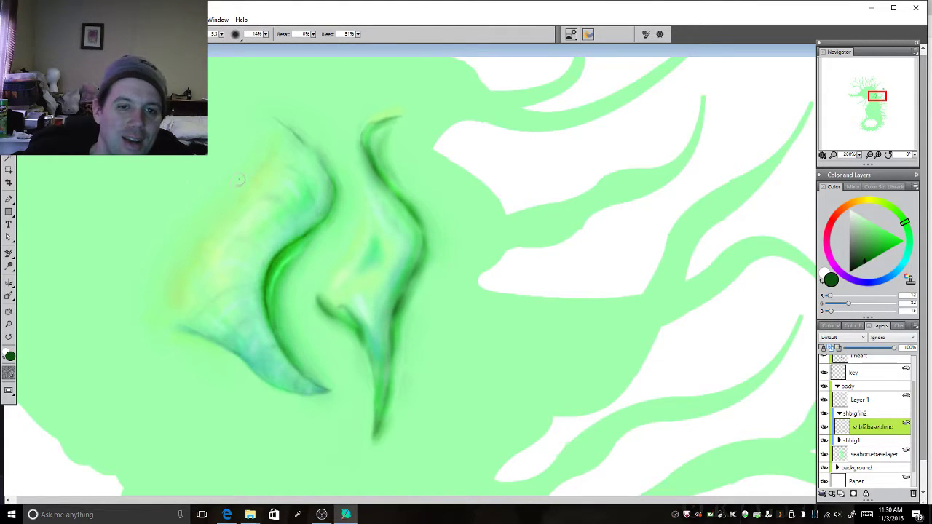
Return to the tonal shading brush, reduce its size to 3.3, and deepen the green along the second fin's edges and inside its upper curl
key("ctrl+b")
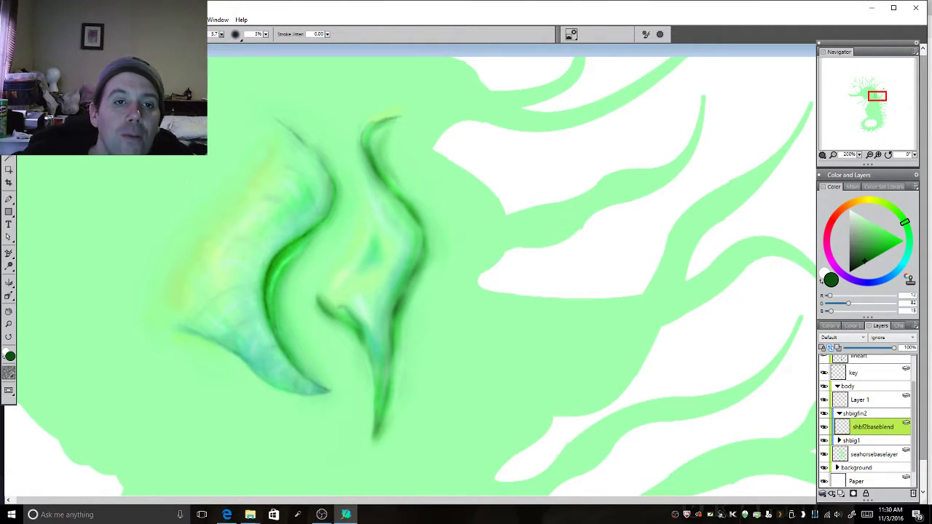
key("bracketleft")
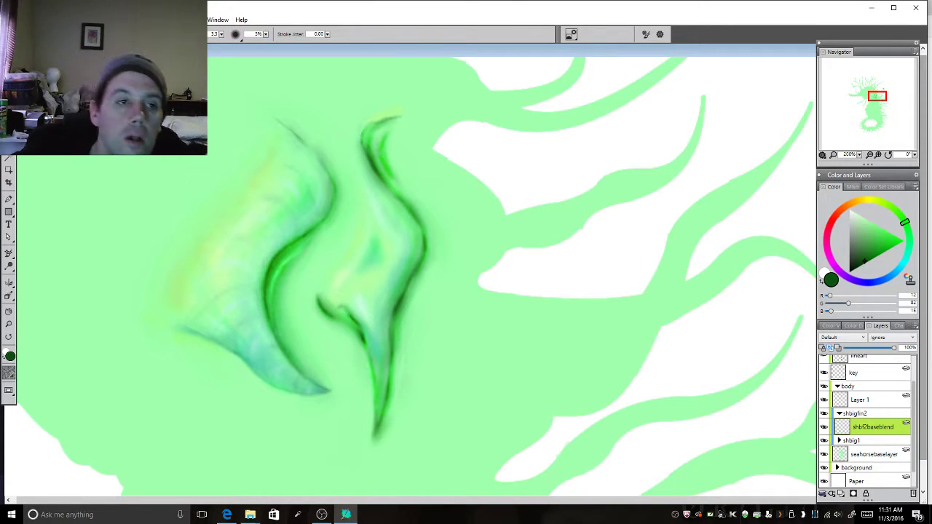
Sample dark green from the first fin's inner curve, darken it slightly, and add fine accents inside the second fin's upper curl at brush size 2.2
key("alt")
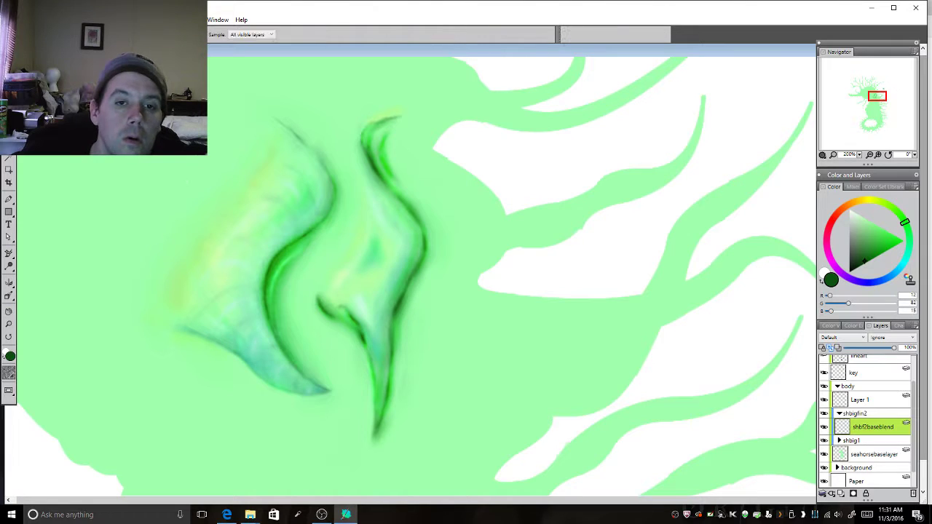
left_click(271, 265)
left_click(863, 266)
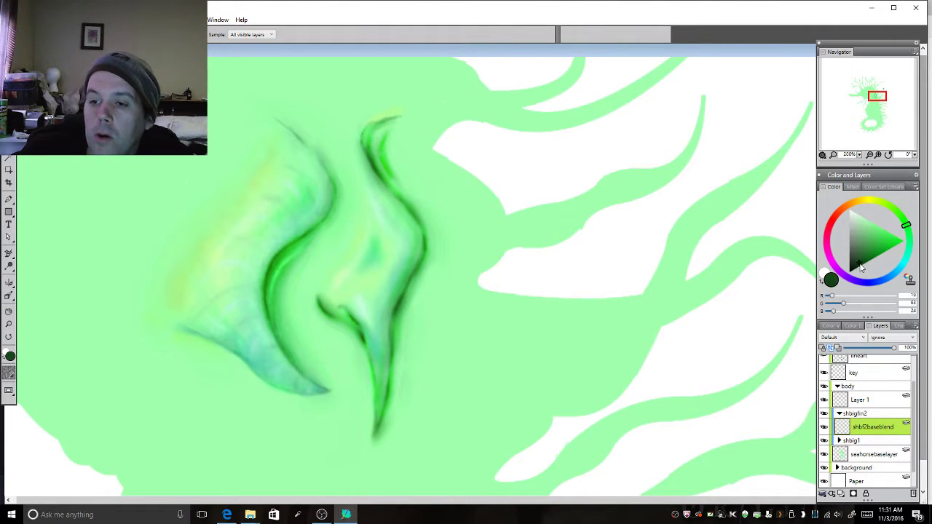
left_click(44, 34)
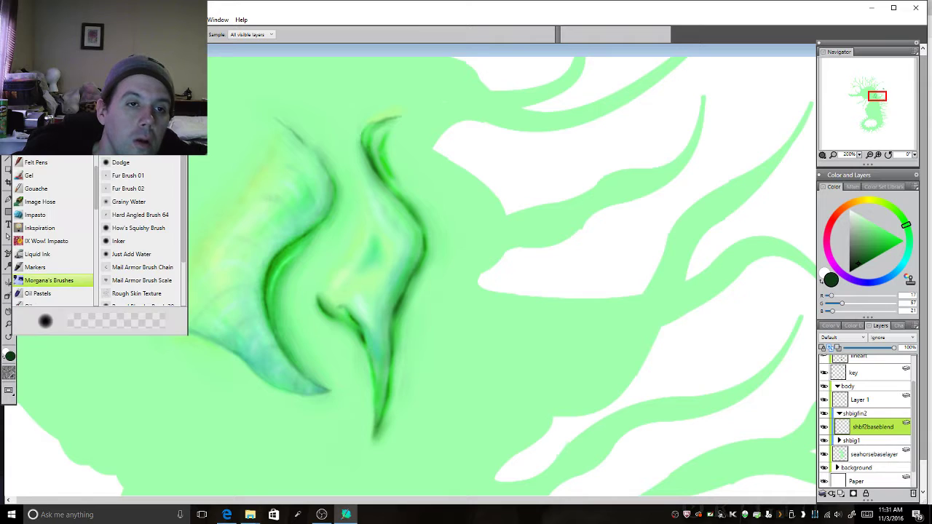
key("b")
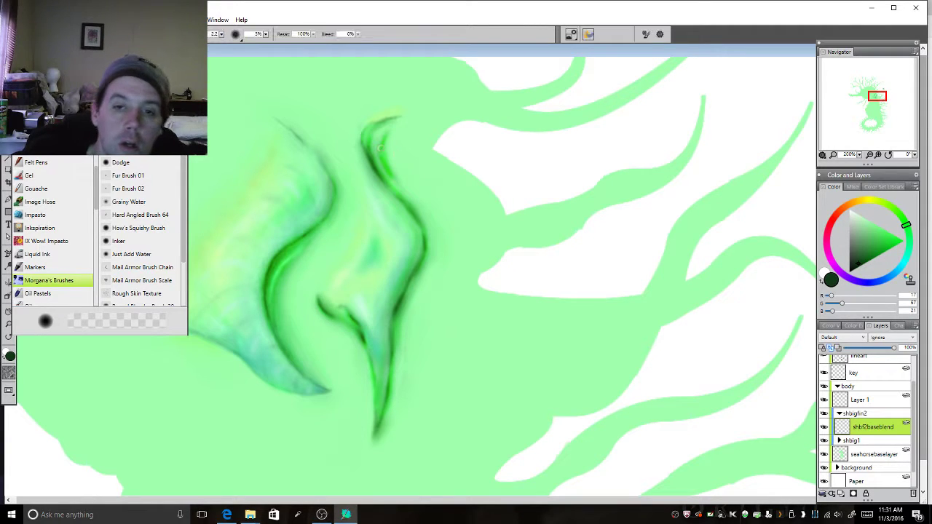
left_click(380, 155)
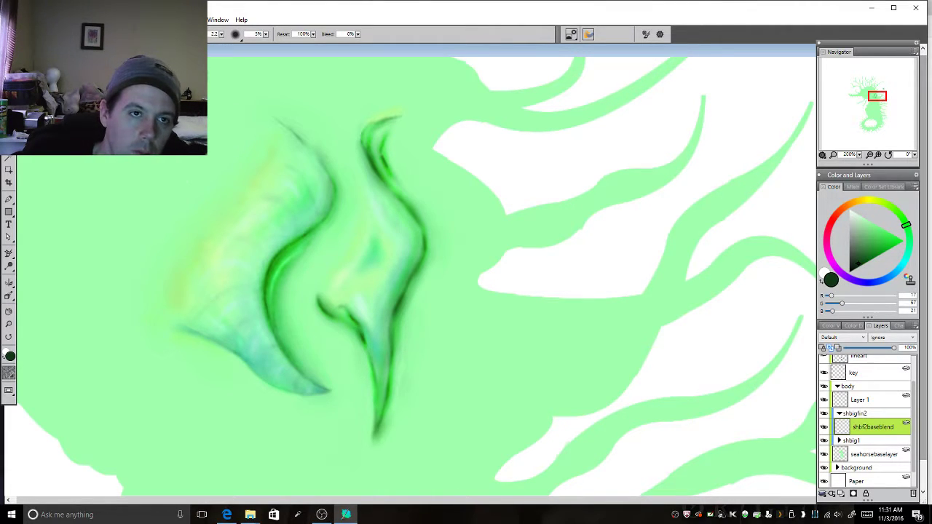
Blend the dark accents in the second fin's upper curl with the Just Add Water brush at 14% opacity, and lower the brush's opacity
key("ctrl+b")
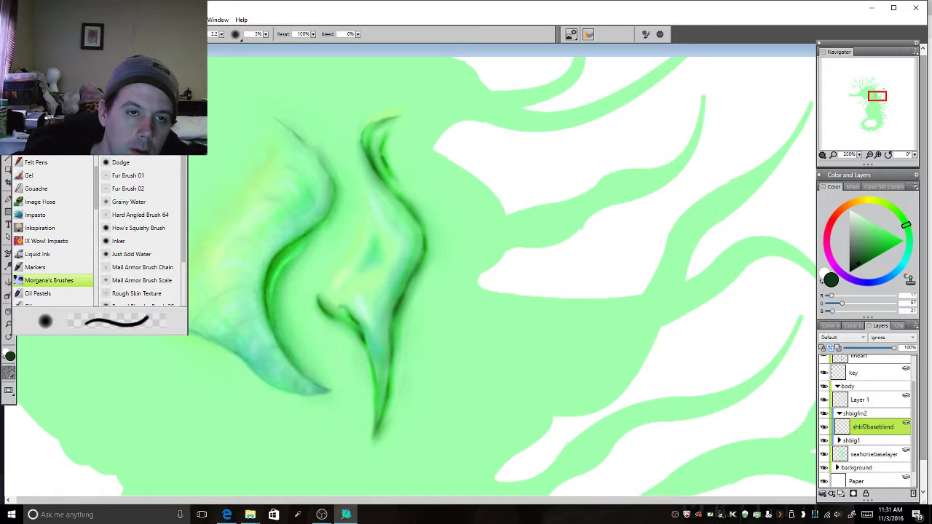
left_click(131, 254)
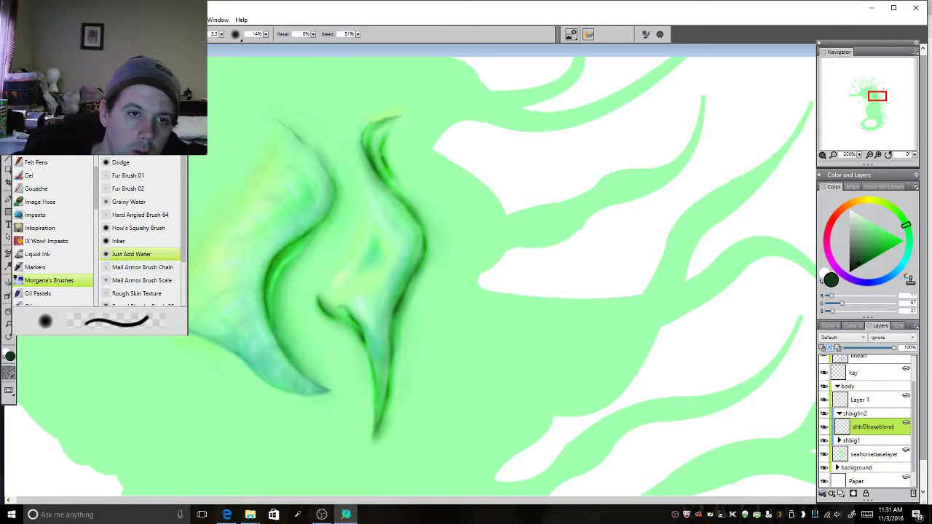
left_click(380, 148)
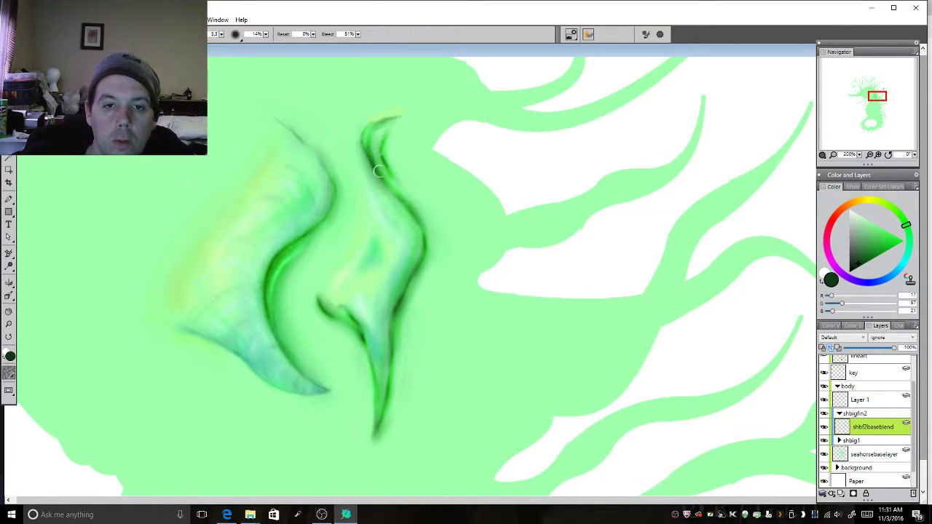
left_click_drag(371, 156, 384, 131)
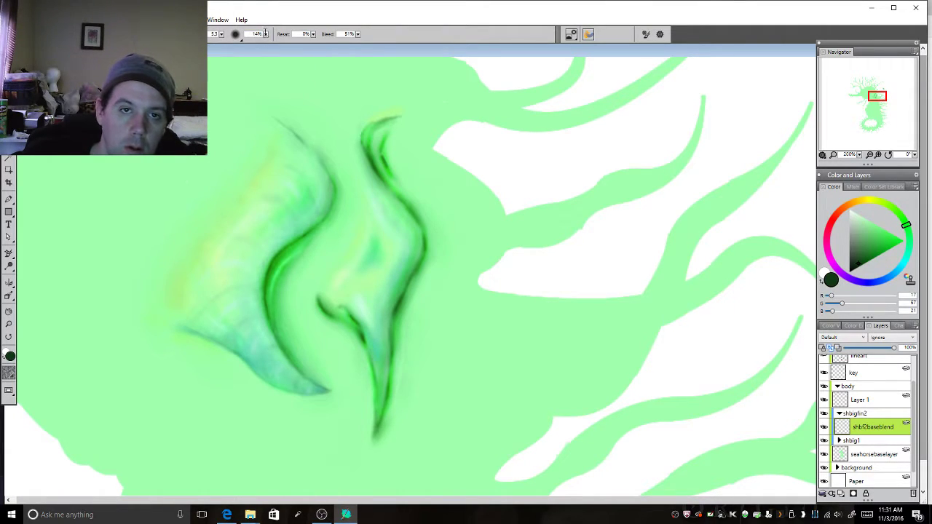
left_click(265, 34)
left_click(220, 40)
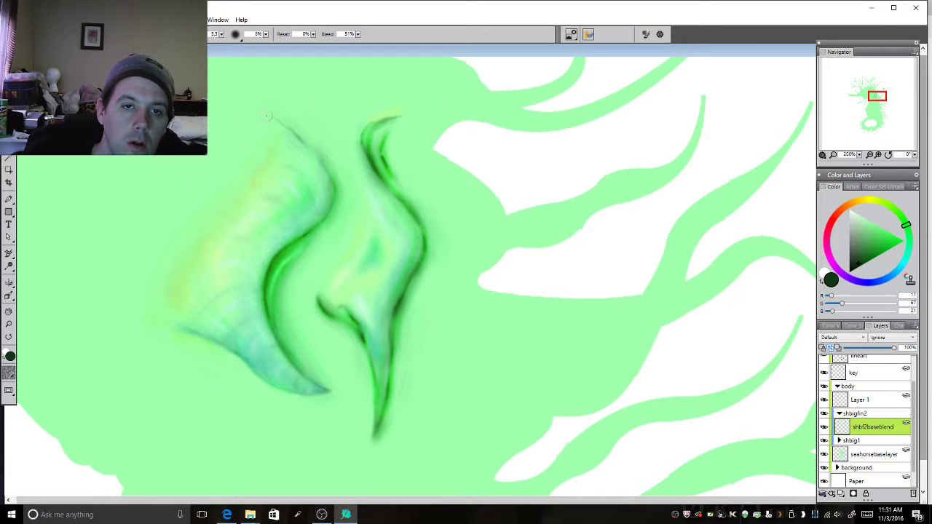
Blend the dark shading along the second fin's edges and lower tip with the Just Add Water brush at size 5.3
mouse_move(369, 157)
left_mouse_down()
mouse_move(366, 135)
mouse_move(375, 125)
mouse_move(365, 144)
mouse_move(371, 138)
mouse_move(378, 154)
mouse_move(385, 142)
mouse_move(400, 188)
mouse_move(389, 156)
mouse_move(390, 182)
mouse_move(427, 250)
mouse_move(424, 241)
mouse_move(425, 262)
mouse_move(418, 250)
mouse_move(426, 258)
mouse_move(404, 295)
mouse_move(419, 278)
mouse_move(395, 316)
mouse_move(403, 305)
mouse_move(376, 425)
left_mouse_up()
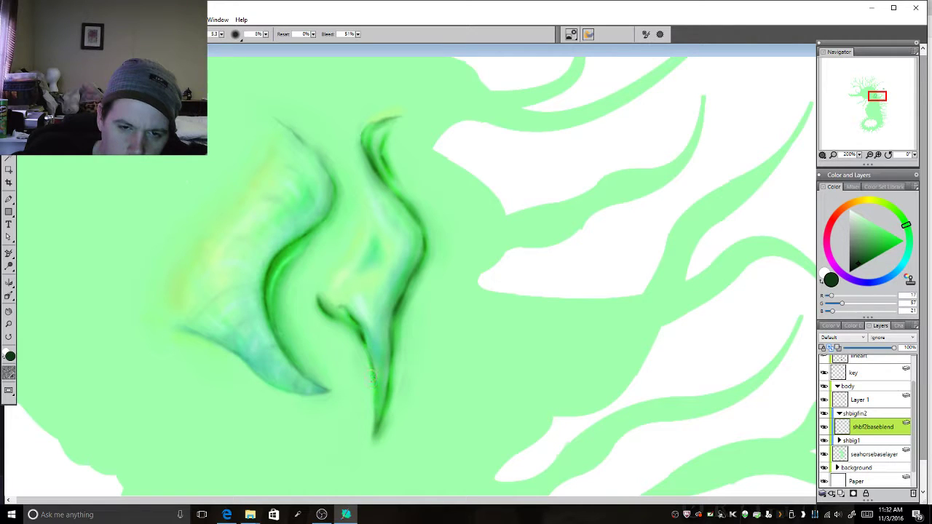
mouse_move(372, 375)
left_mouse_down()
mouse_move(346, 320)
mouse_move(359, 337)
mouse_move(355, 325)
mouse_move(319, 300)
left_mouse_up()
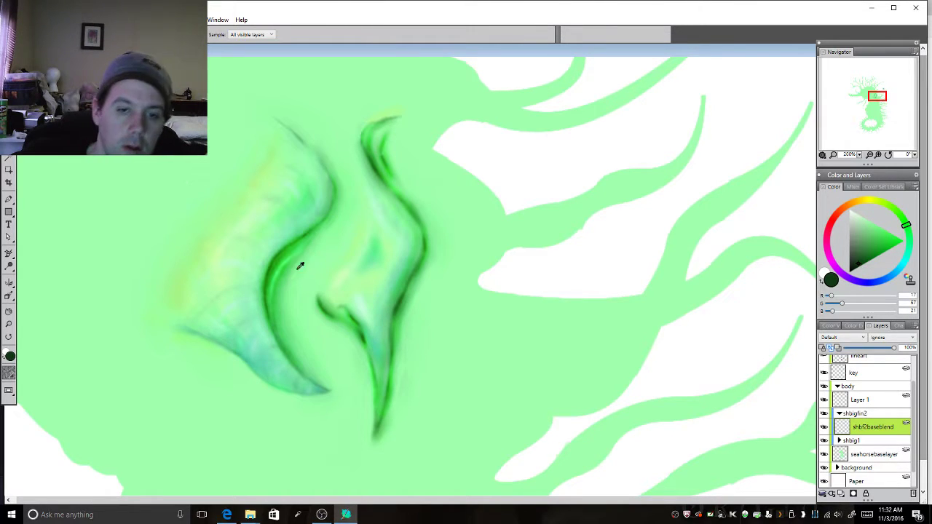
Sample green near the first fin's inner curve, change it to pale yellow, and paint fine highlights inside the second fin's upper curl and lower tip at size 2.2
left_click(291, 255, "alt")
left_click_drag(291, 255, 329, 211)
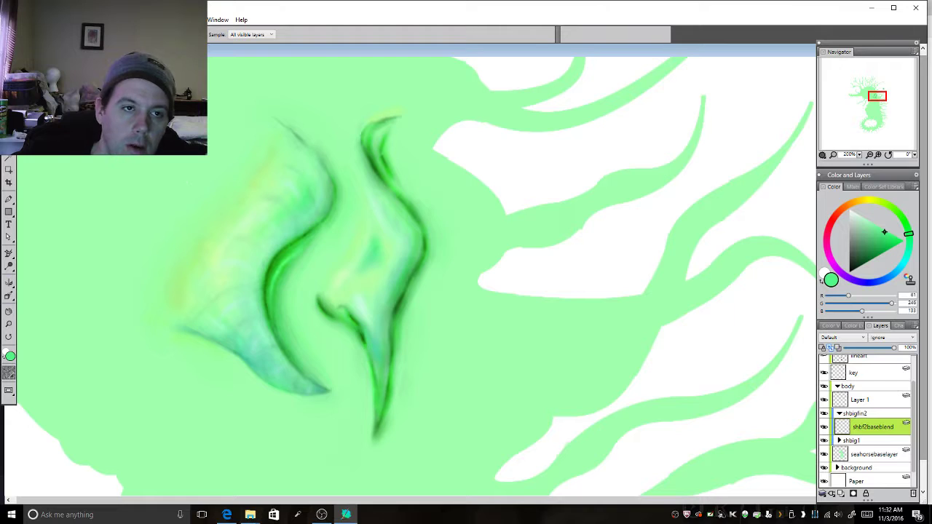
key("b")
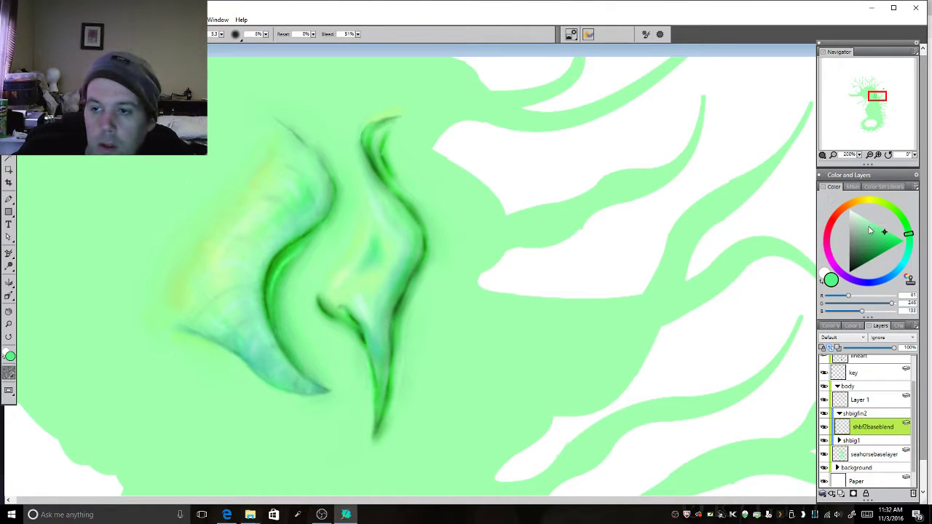
left_click_drag(871, 228, 867, 222)
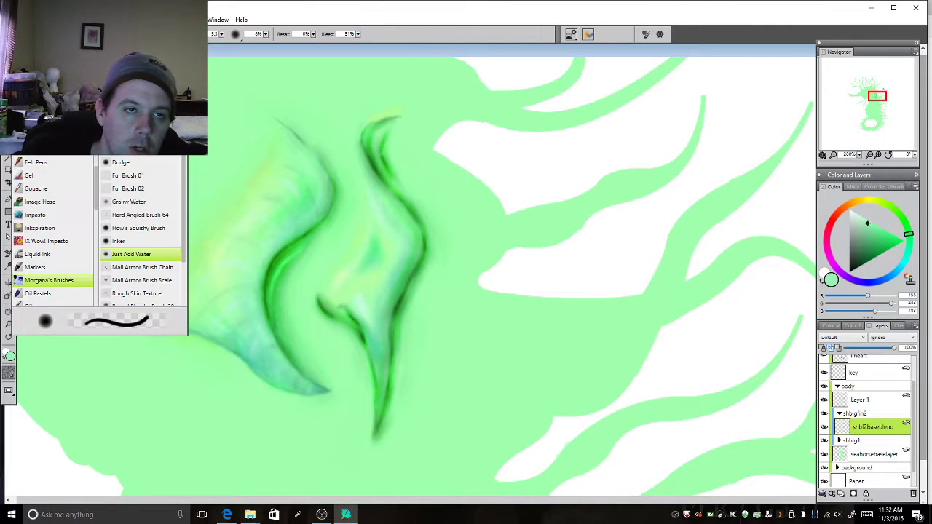
left_click(145, 243)
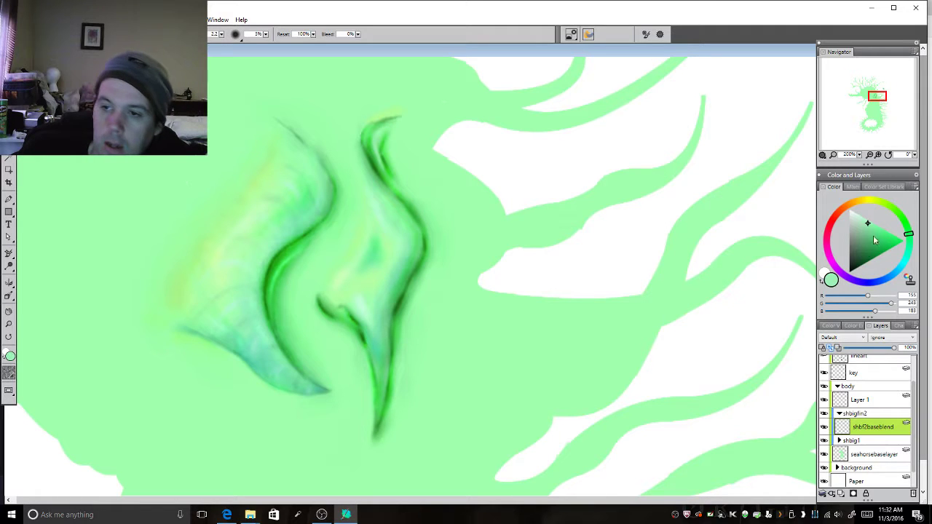
left_click(872, 204)
left_click(864, 223)
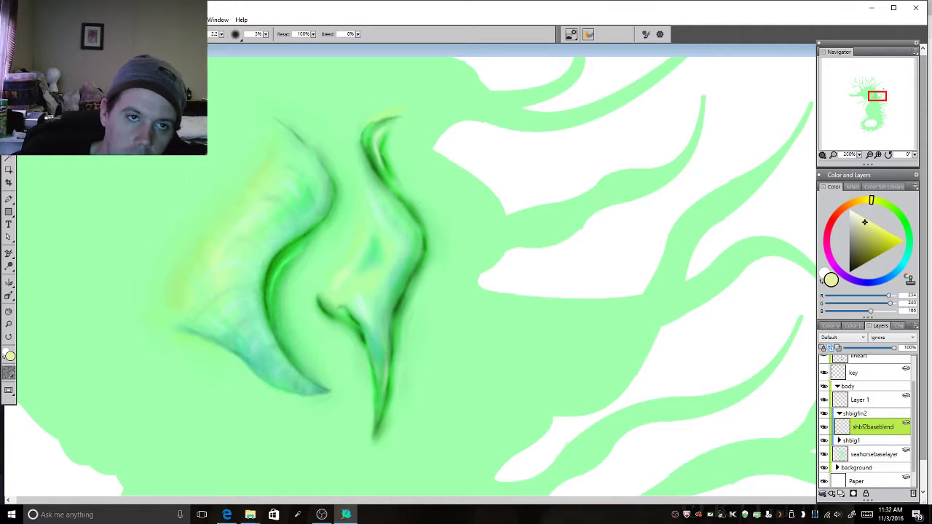
Brighten the second fin's central ridge, side lobe and lower tip with the Dodge brush at size 4.2
key("ctrl+b")
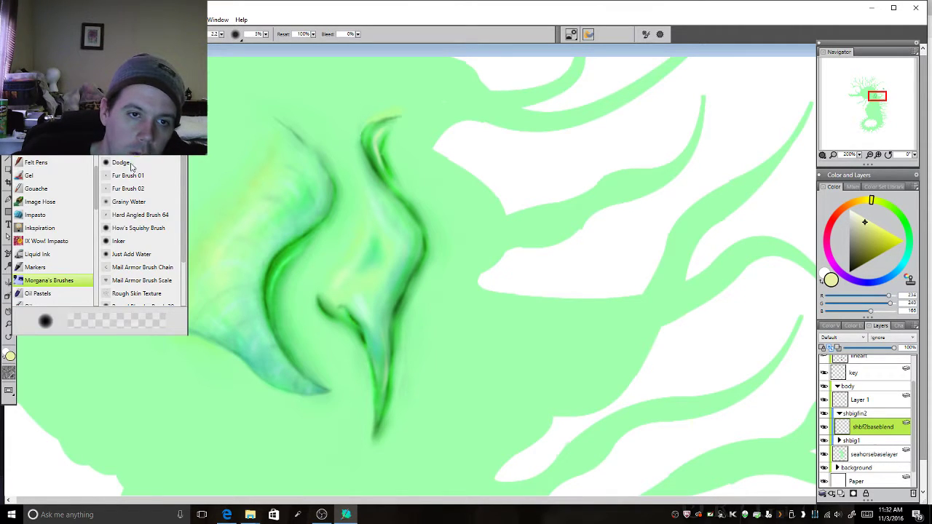
left_click(130, 163)
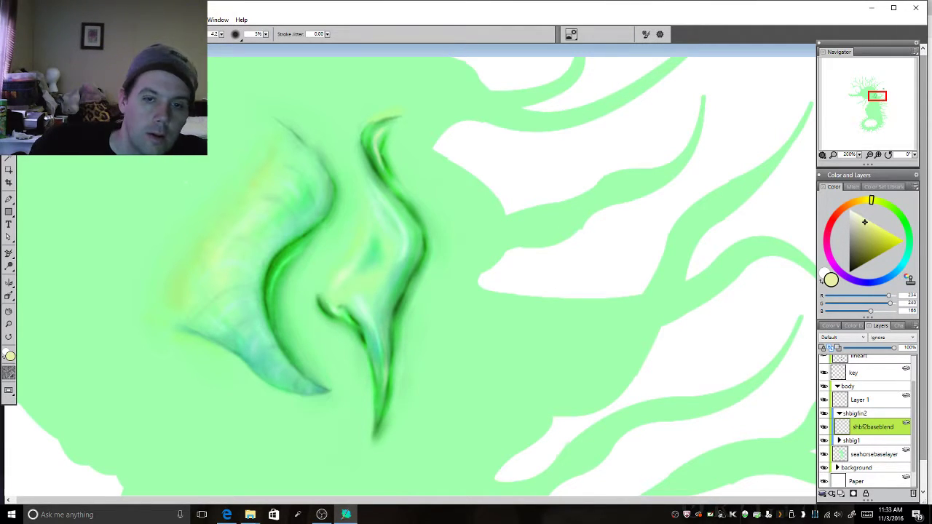
Sample green from the second fin's outer edge, lighten it, and refine the fin's edges with the size 2.2 shading brush and the size 3.3 darkening brush
key("i")
left_click(420, 269)
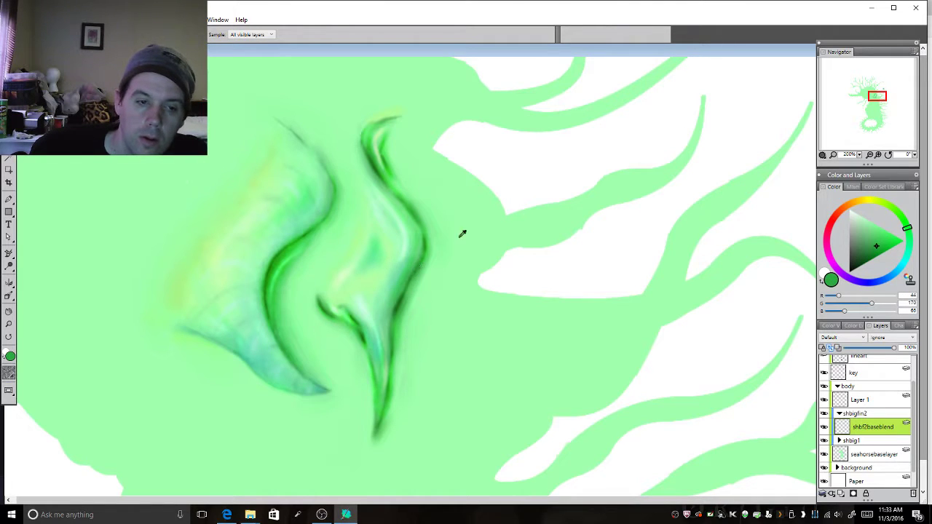
left_click(873, 233)
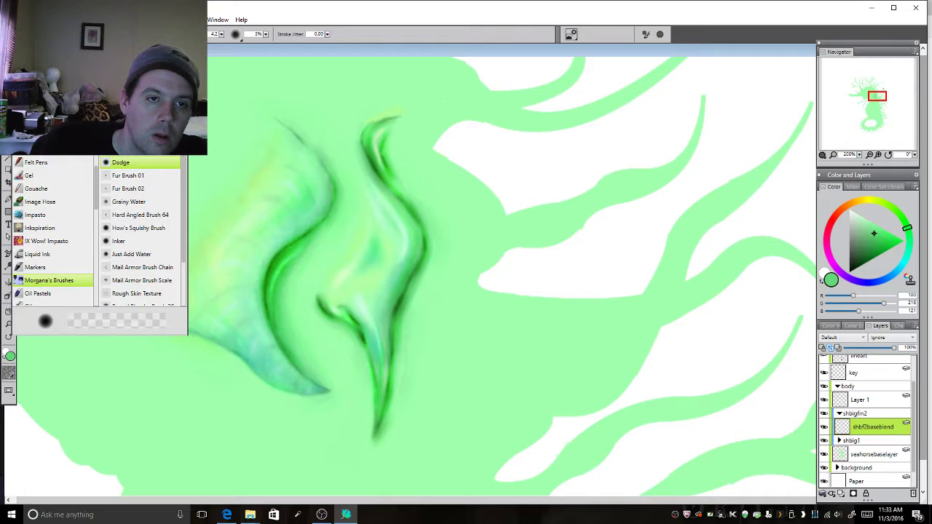
left_click(138, 228)
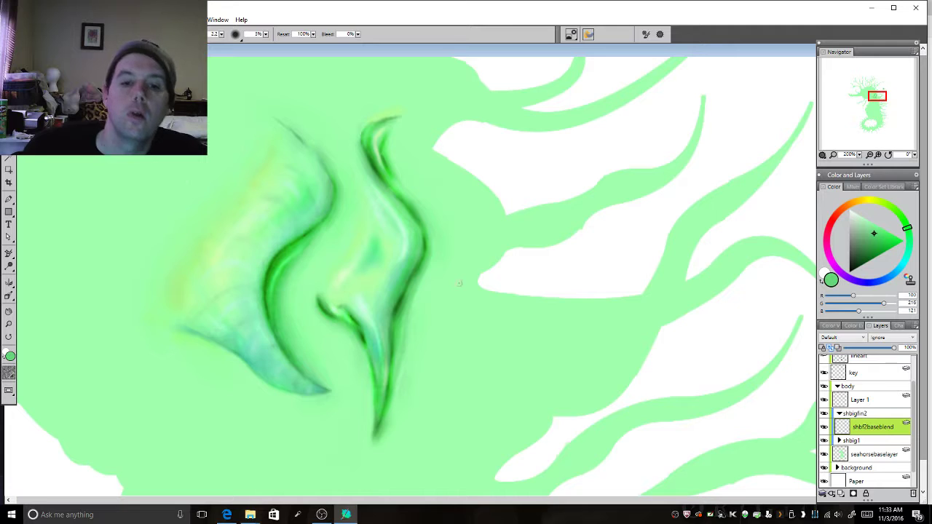
left_click(30, 34)
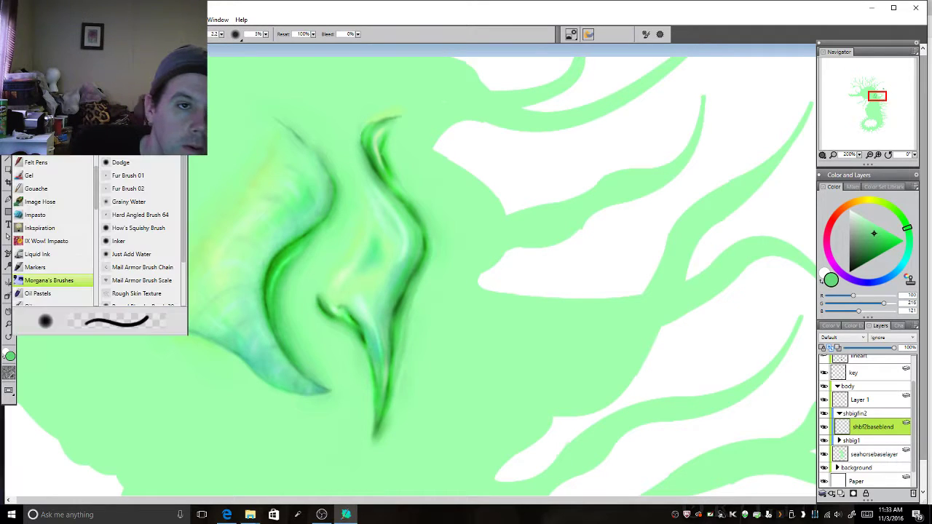
left_click(120, 162)
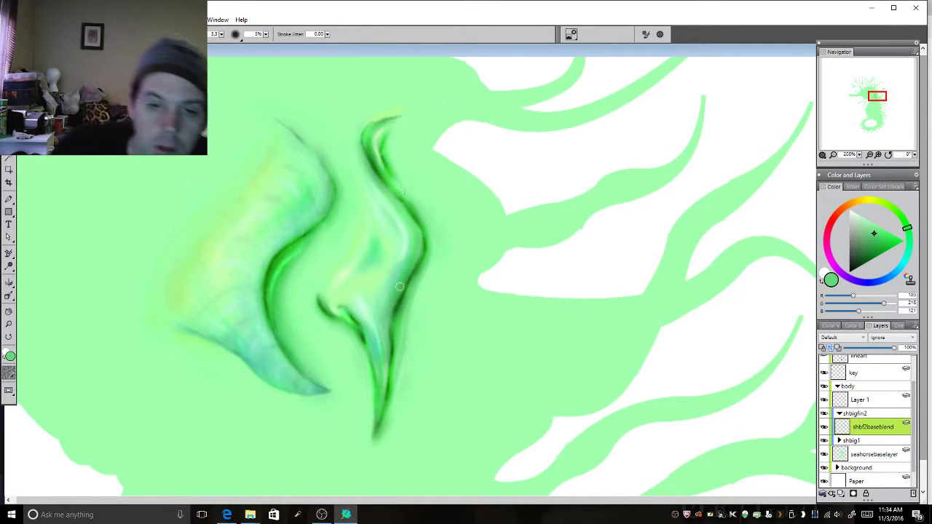
Blend the second fin's upper curl with the Just Add Water brush, enlarging the brush to size 9.0
left_click(44, 34)
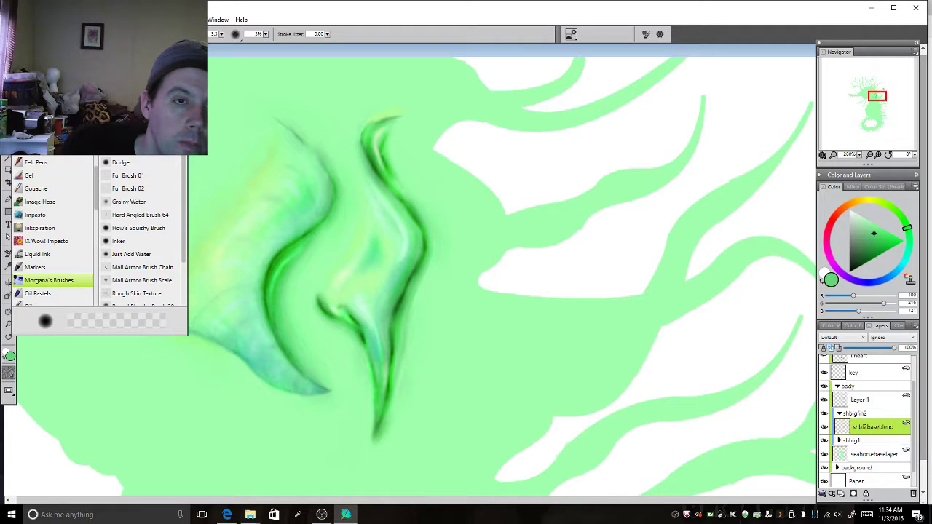
left_click(140, 256)
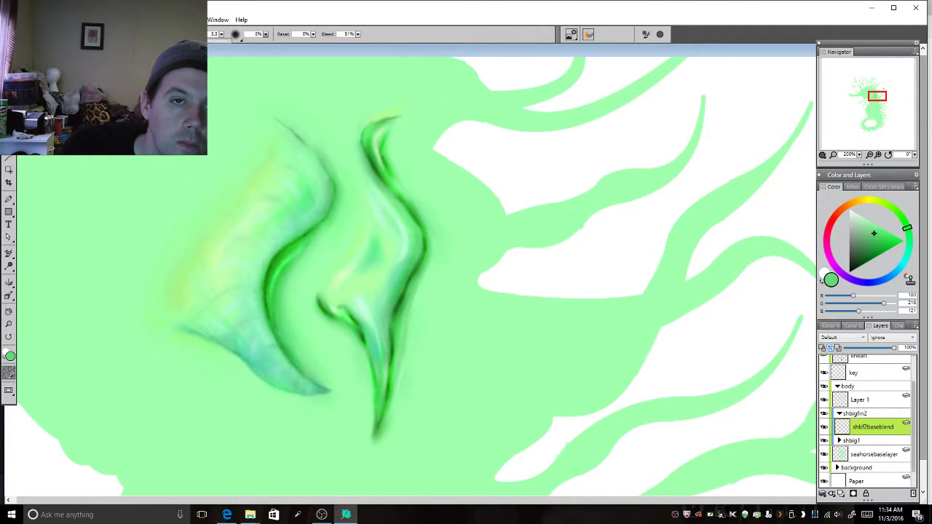
mouse_move(366, 144)
left_mouse_down()
mouse_move(378, 173)
mouse_move(367, 143)
mouse_move(380, 172)
mouse_move(370, 138)
mouse_move(386, 135)
left_mouse_up()
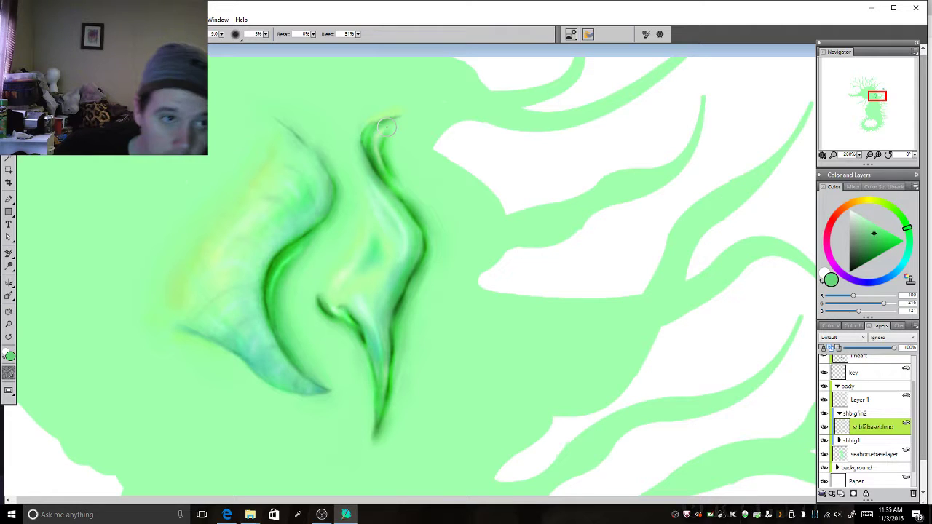
left_click_drag(386, 128, 393, 118)
Sample dark green from the second fin's outer edge and paint a small dark curl on its side lobe with the shading brush at size 2.2
key("d")
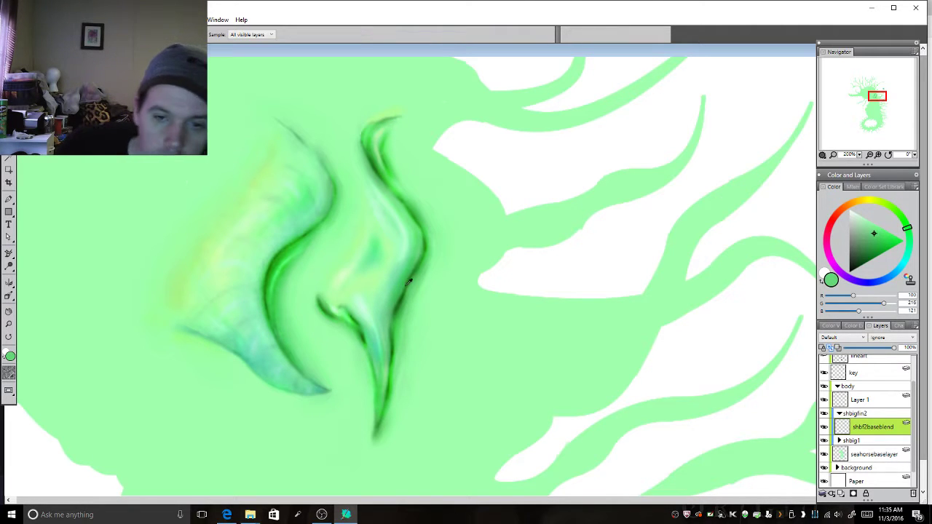
left_click(402, 300)
left_click(22, 34)
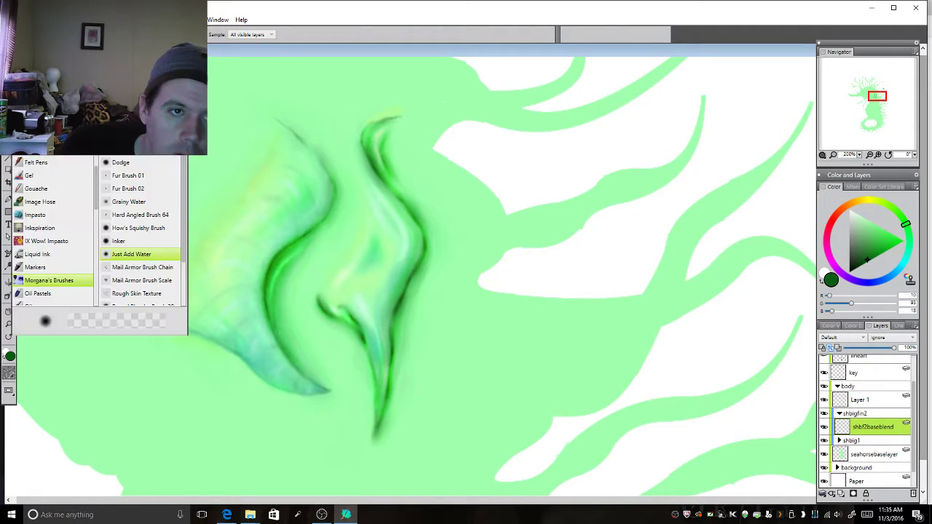
left_click(138, 145)
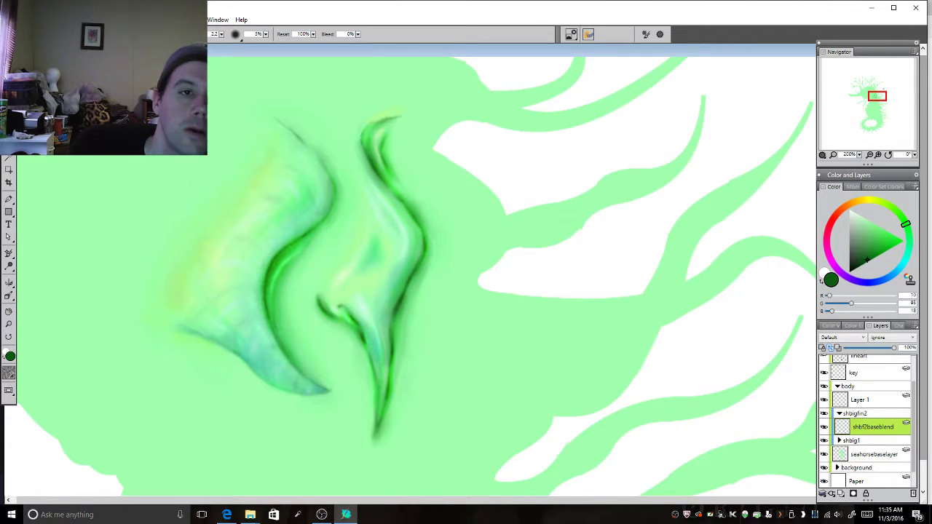
Deepen the green in the second fin's central hollow and along its outer bend with the darkening brush at size 8.4
left_click(22, 34)
left_click(138, 138)
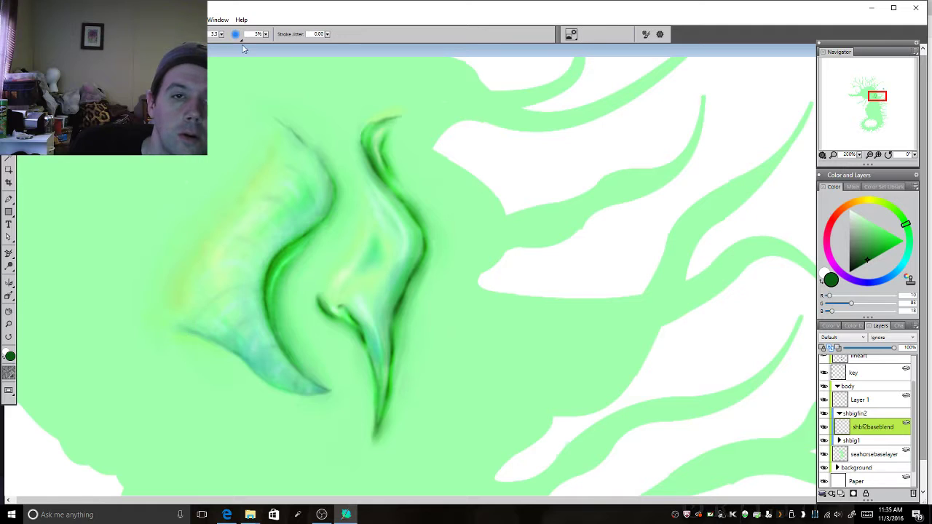
key("bracketleft")
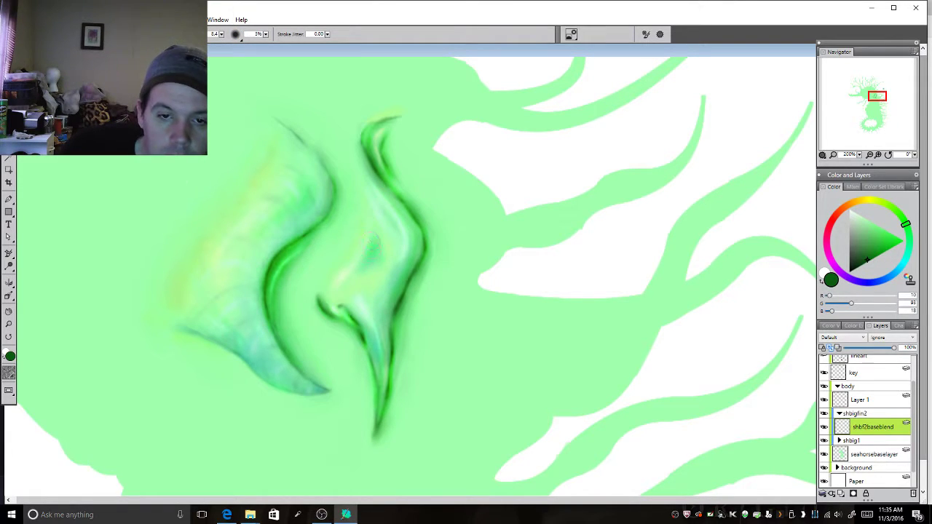
mouse_move(372, 255)
left_mouse_down()
mouse_move(380, 342)
mouse_move(371, 347)
mouse_move(388, 246)
mouse_move(385, 263)
mouse_move(374, 242)
left_mouse_up()
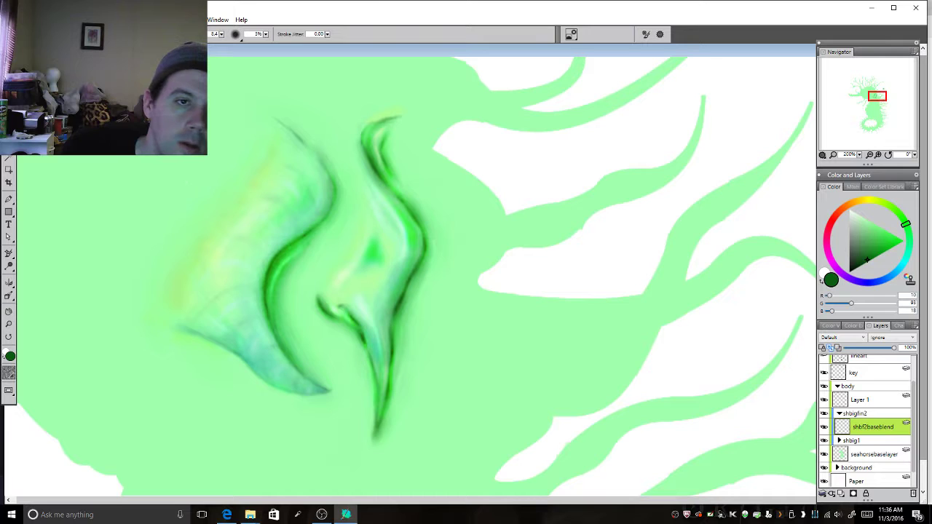
Smooth the deepened green along the second fin's outer bend with the Just Add Water brush at size 9.0
key("ctrl+b")
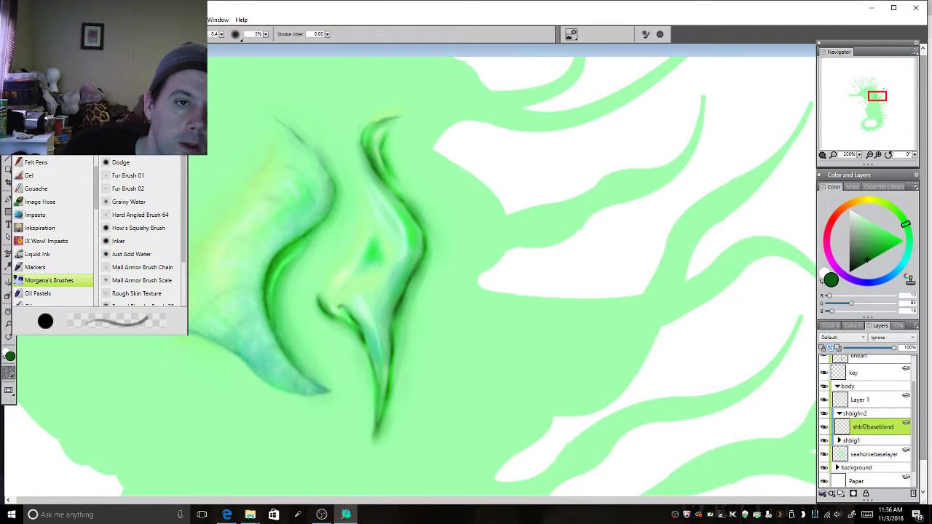
left_click(131, 255)
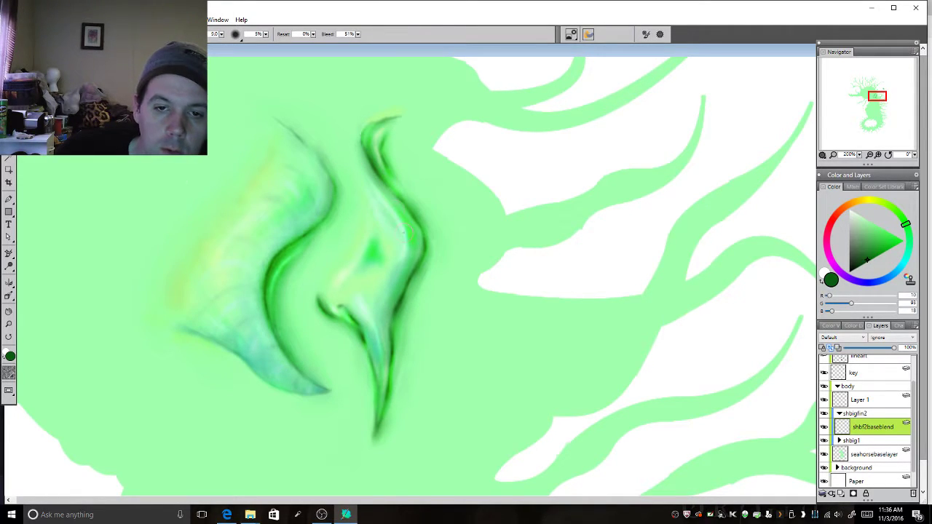
mouse_move(406, 220)
left_mouse_down()
mouse_move(417, 238)
mouse_move(411, 257)
left_mouse_up()
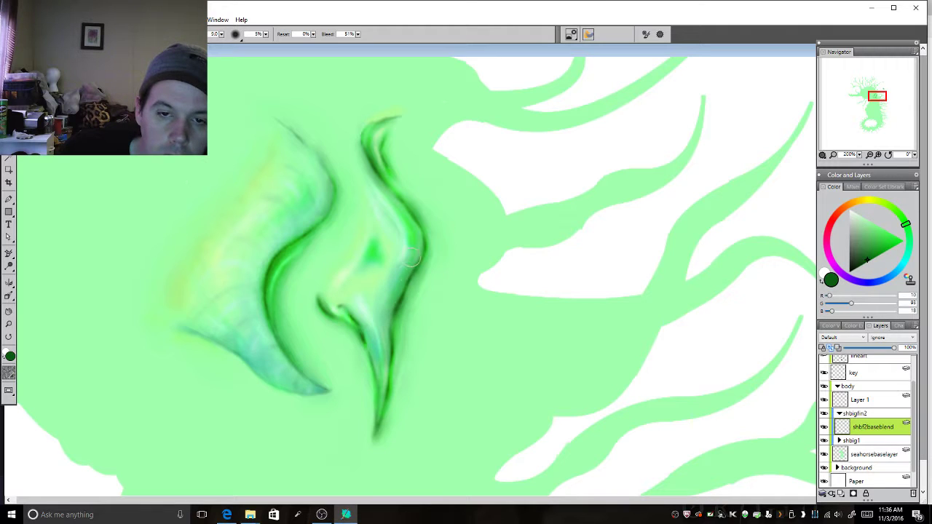
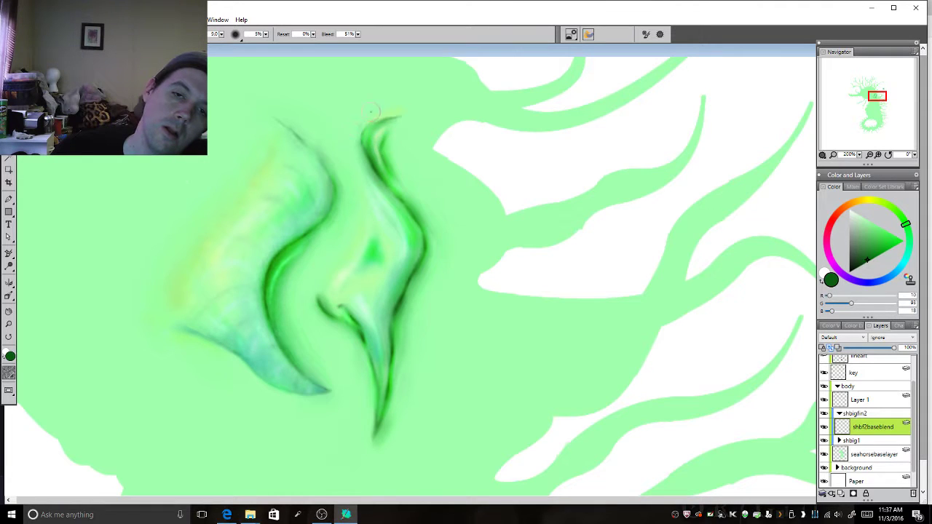
Switch to the size 20.9 brush with 21% strength, lower its opacity to 8%, and soften the second fin's upper curl
left_click(29, 35)
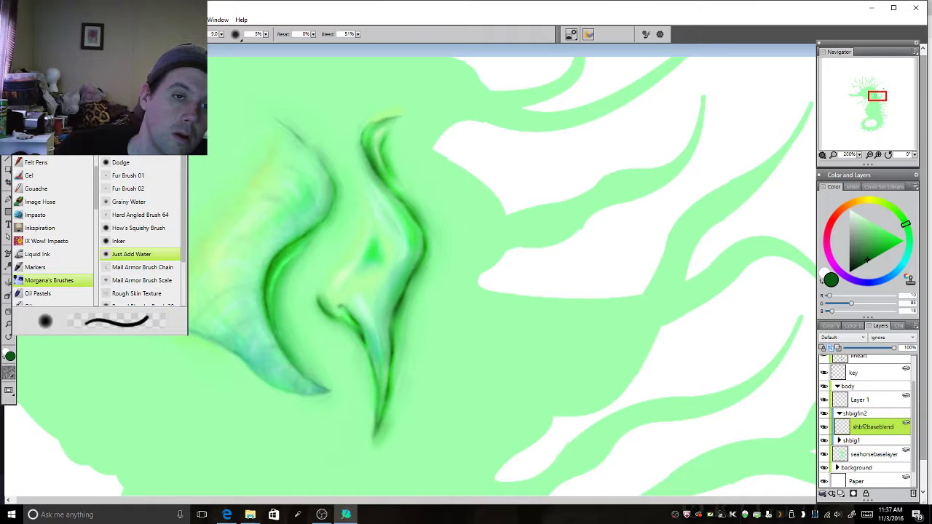
left_click(167, 55)
left_click(265, 34)
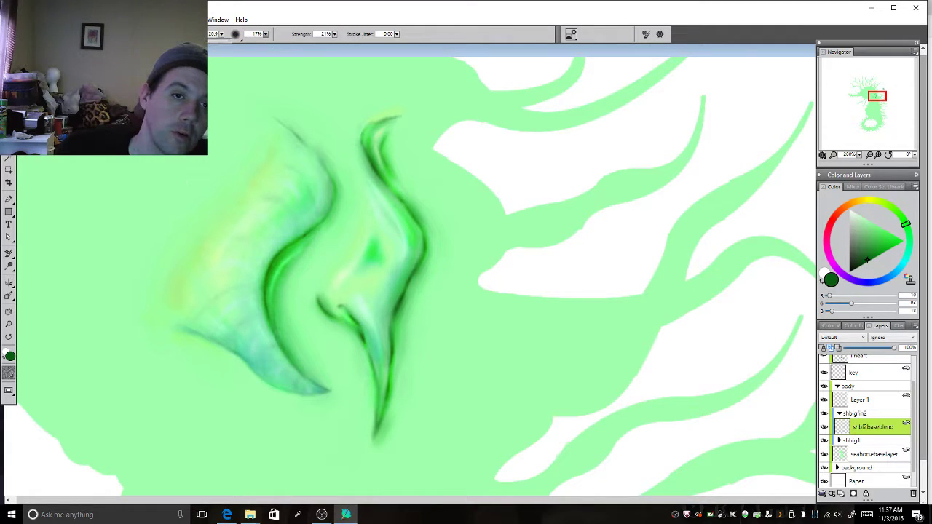
mouse_move(369, 155)
left_mouse_down()
mouse_move(388, 178)
mouse_move(377, 152)
left_mouse_up()
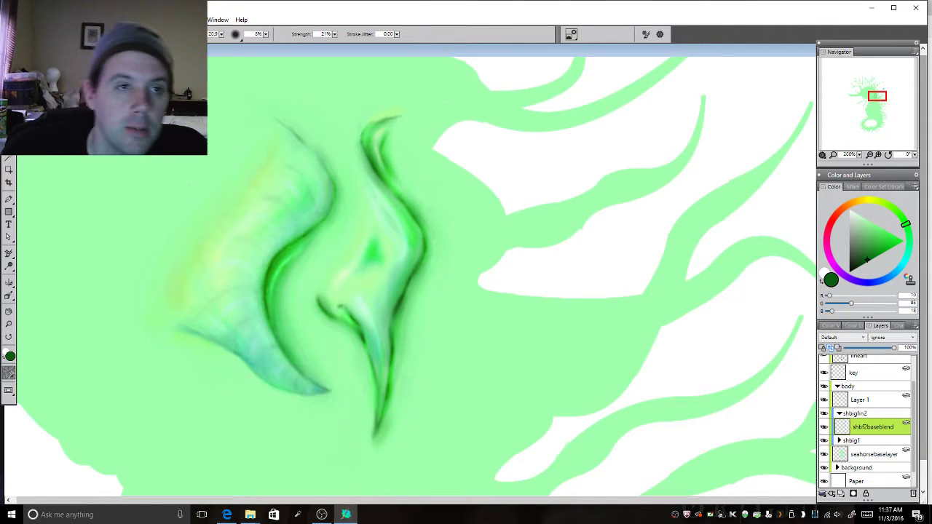
Duplicate the shbf2baseblend layer and rename the lower copy shbf2baseblendbup
key("alt+l")
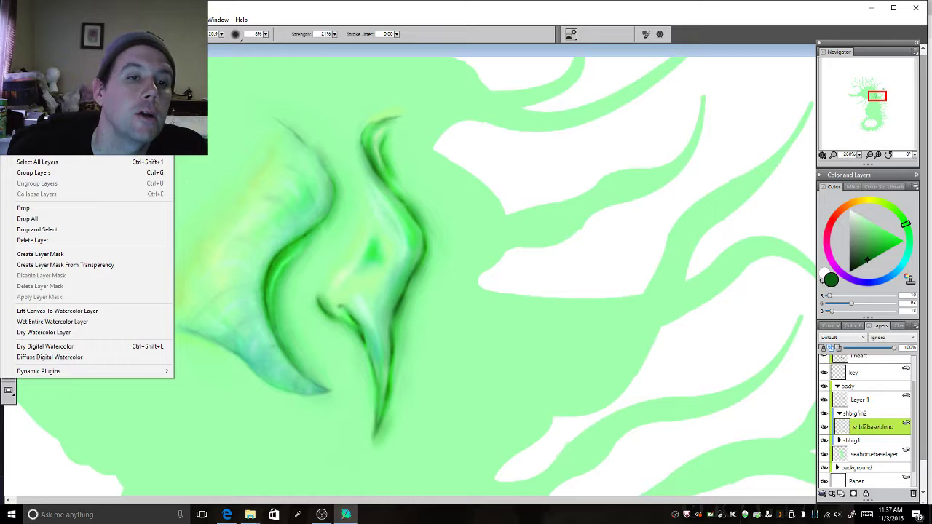
left_click(44, 64)
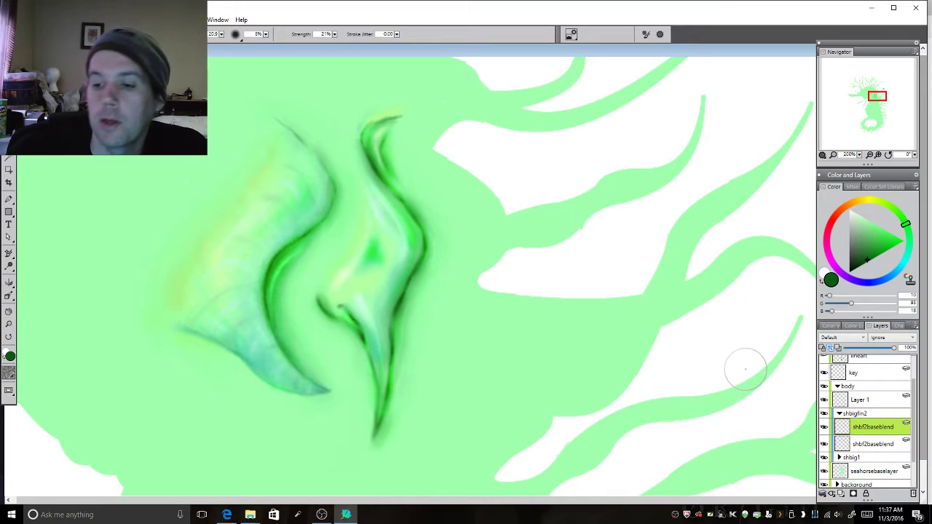
double_click(889, 446)
key("Return")
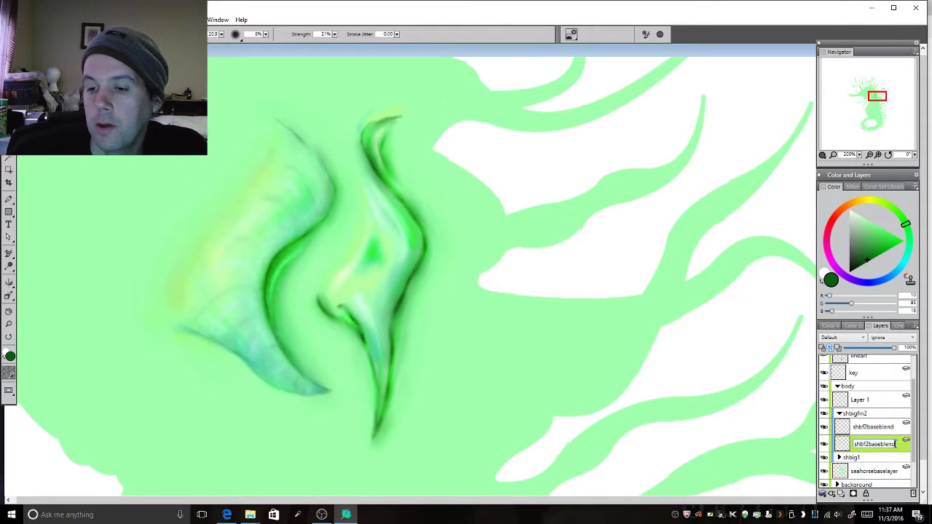
type("bup")
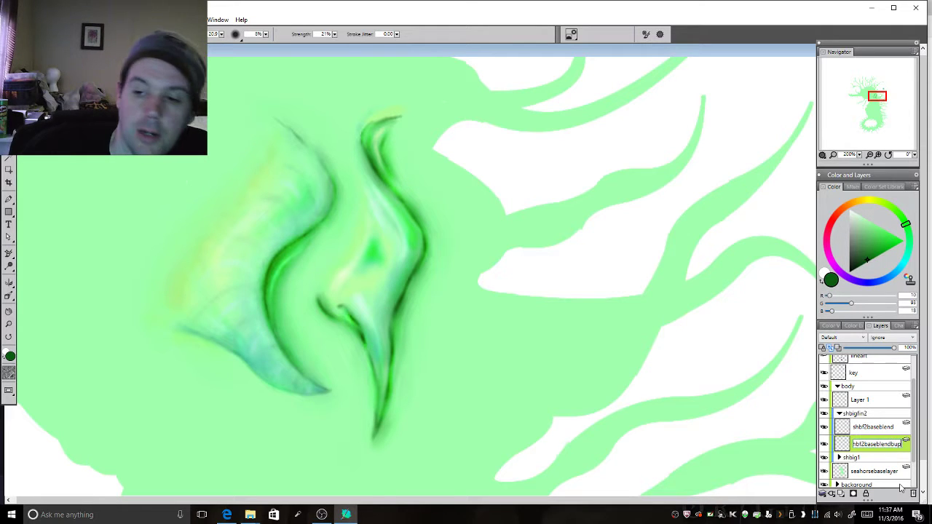
key("Return")
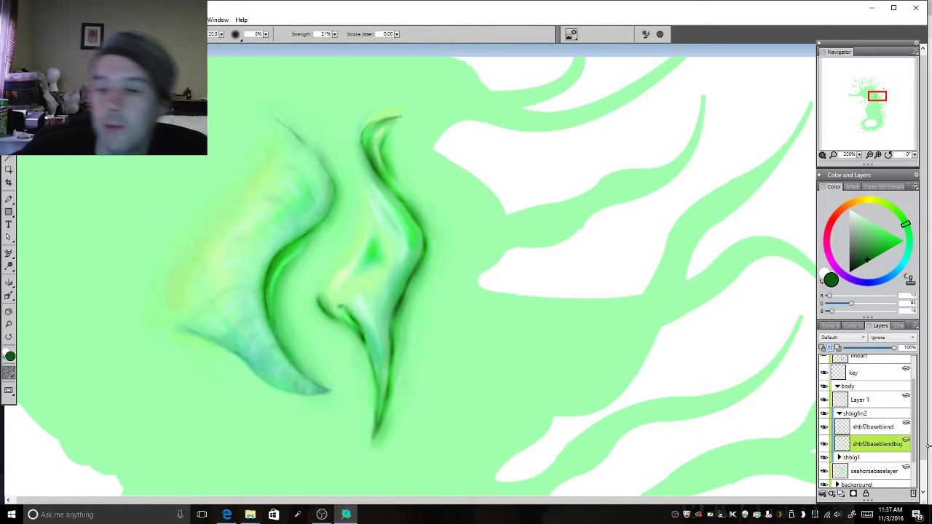
Add a new layer directly above shbf2baseblend in the shbigfin2 group and name it shbfsh1
left_click(883, 430)
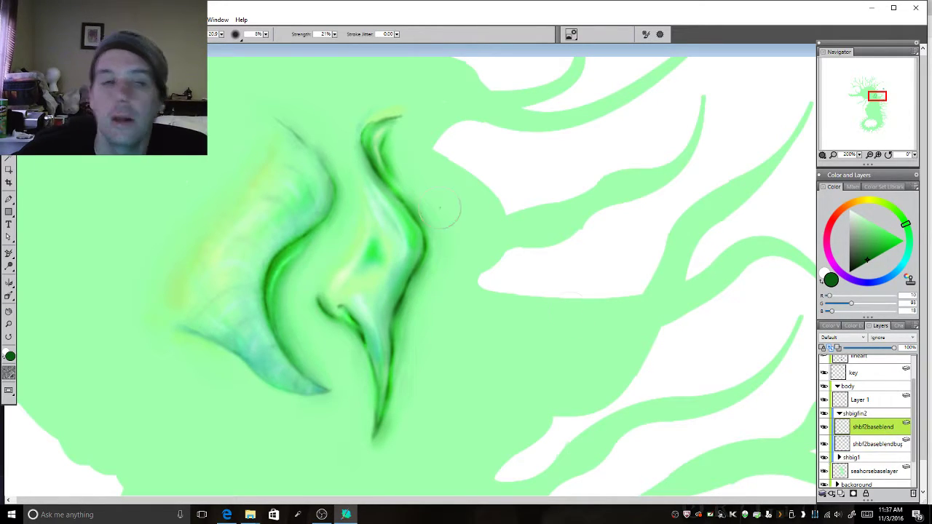
key("alt+l")
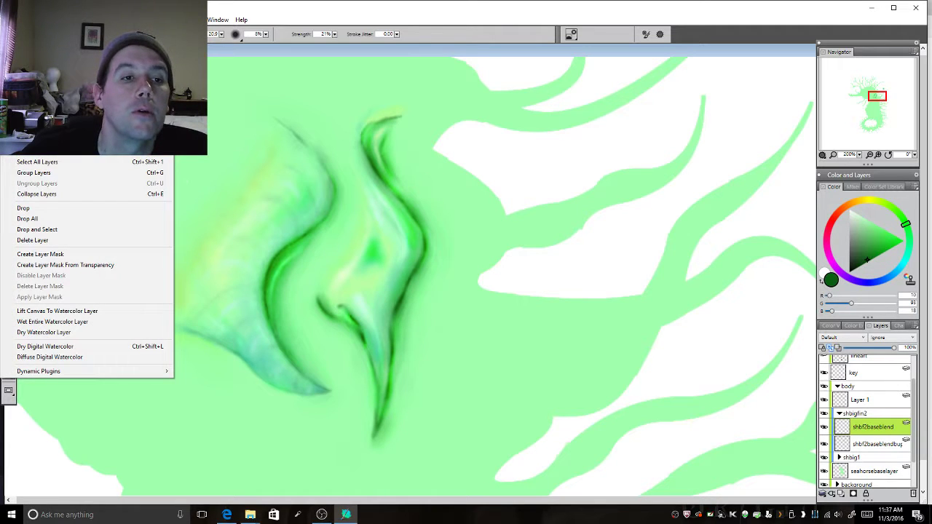
key("ctrl+shift+n")
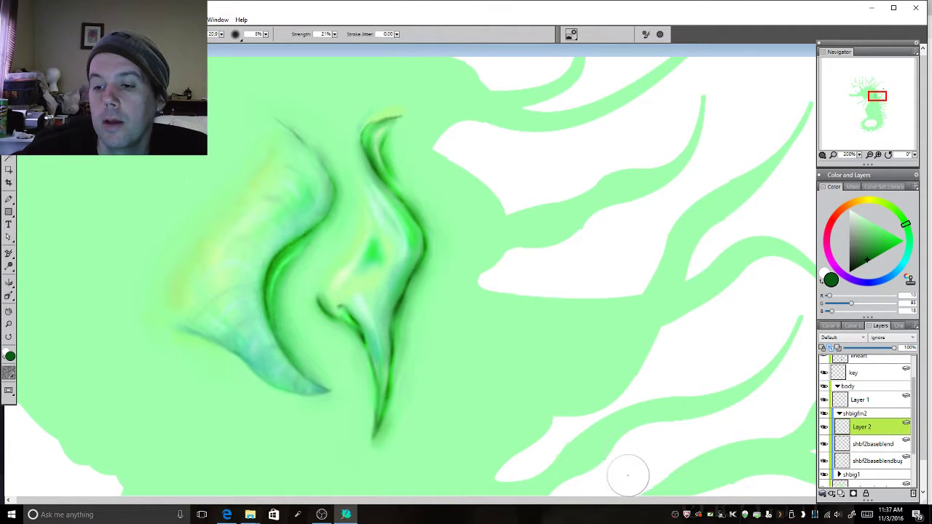
double_click(905, 422)
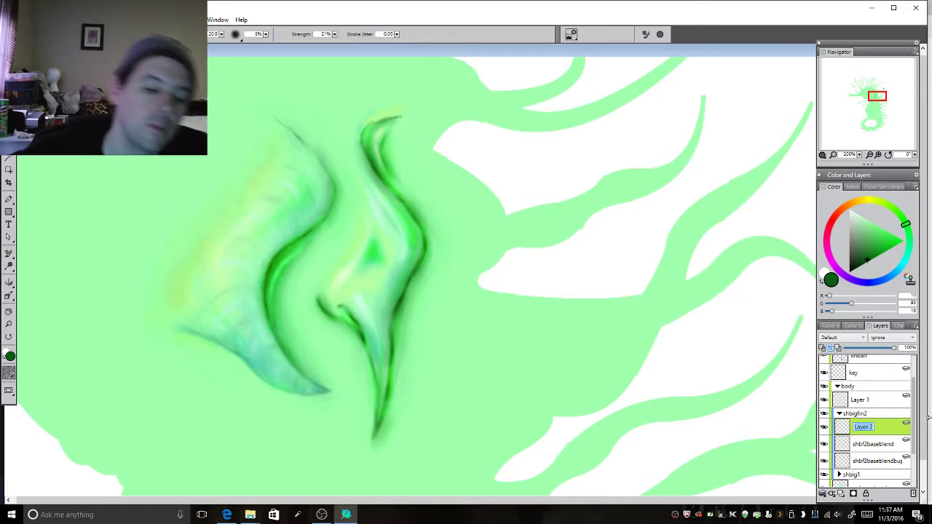
type("shbf")
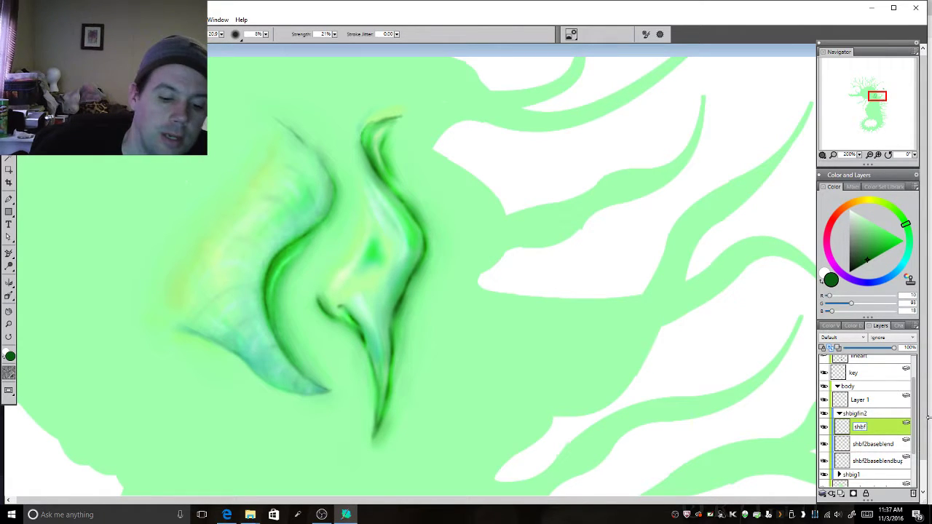
type("2h")
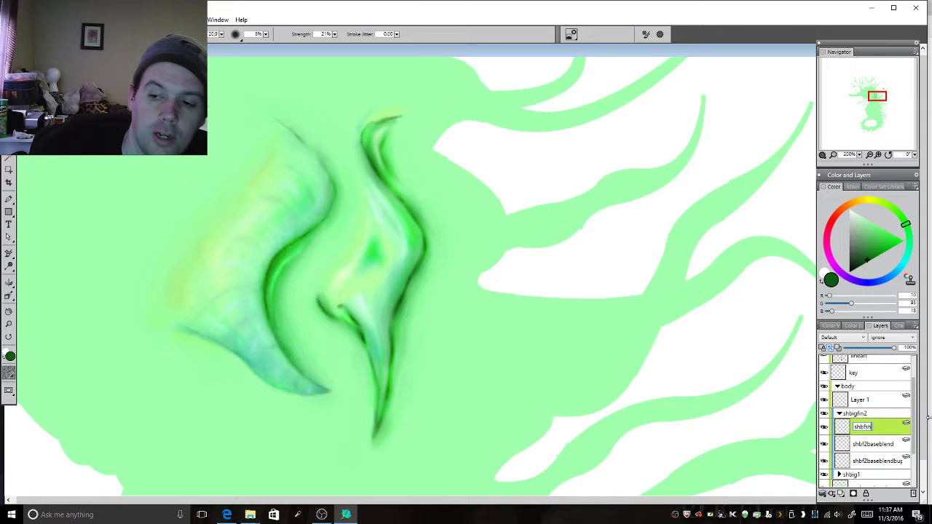
type("1")
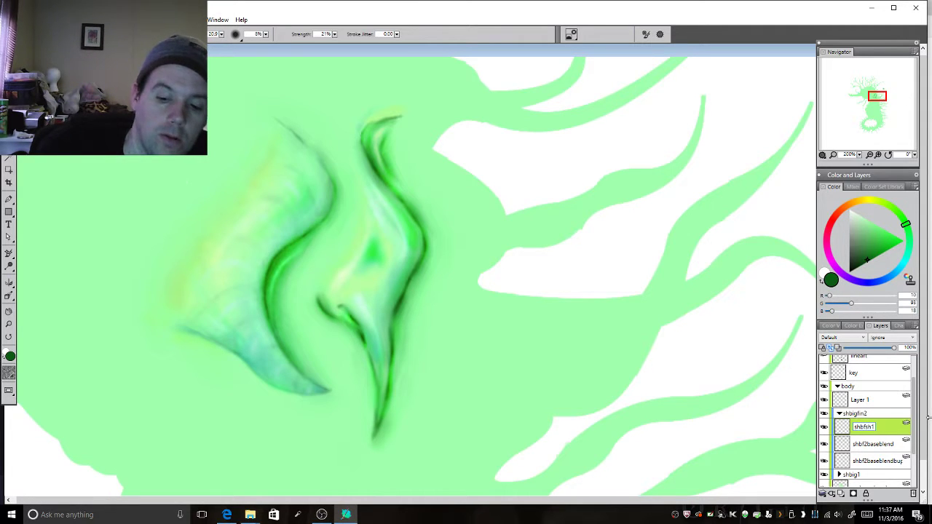
key("Return")
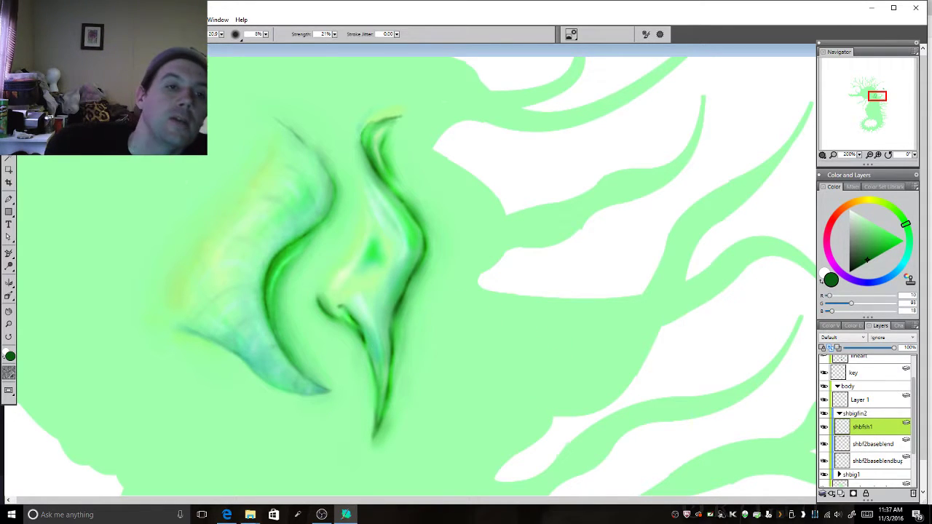
Choose the size 2.2 brush at 3% opacity from Morgana's Brushes and set the painting colour to a dark teal blue
key("ctrl+b")
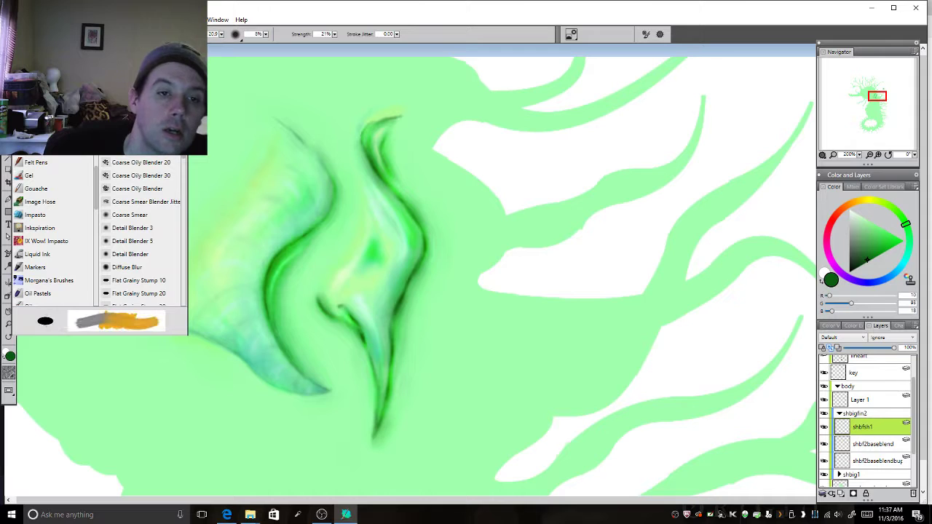
left_click(49, 280)
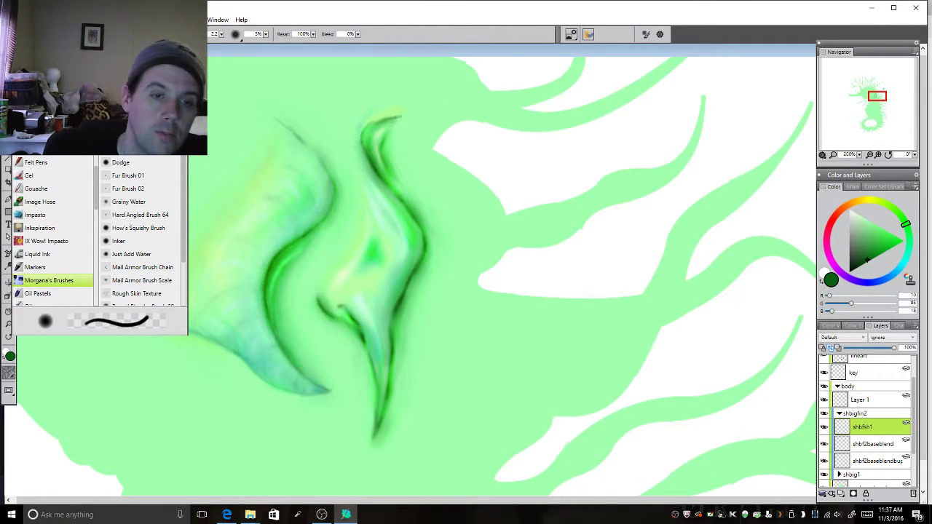
key("alt")
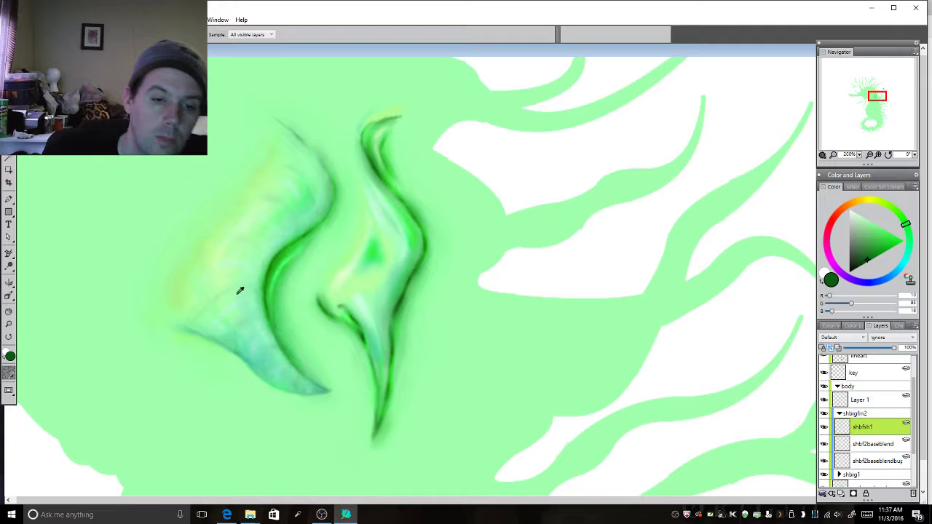
left_click(201, 327)
left_click(867, 257)
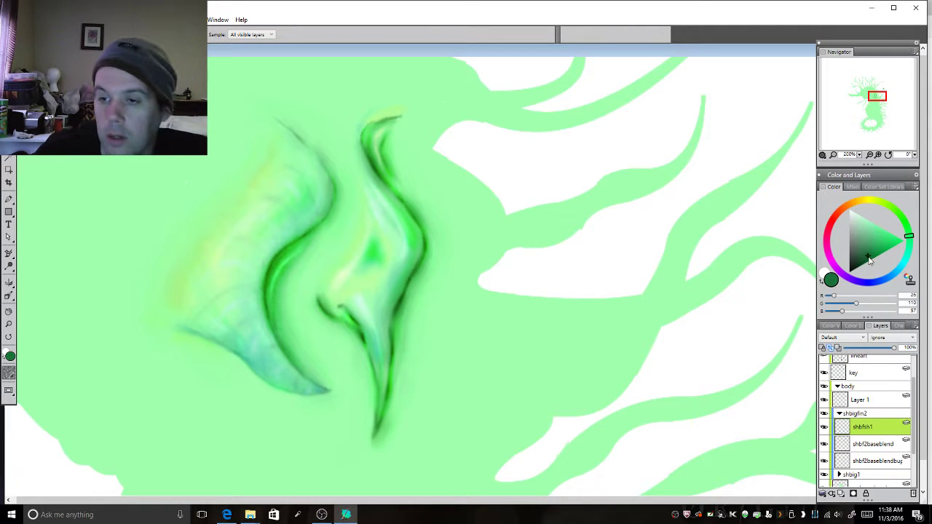
left_click(901, 267)
left_click_drag(903, 267, 899, 270)
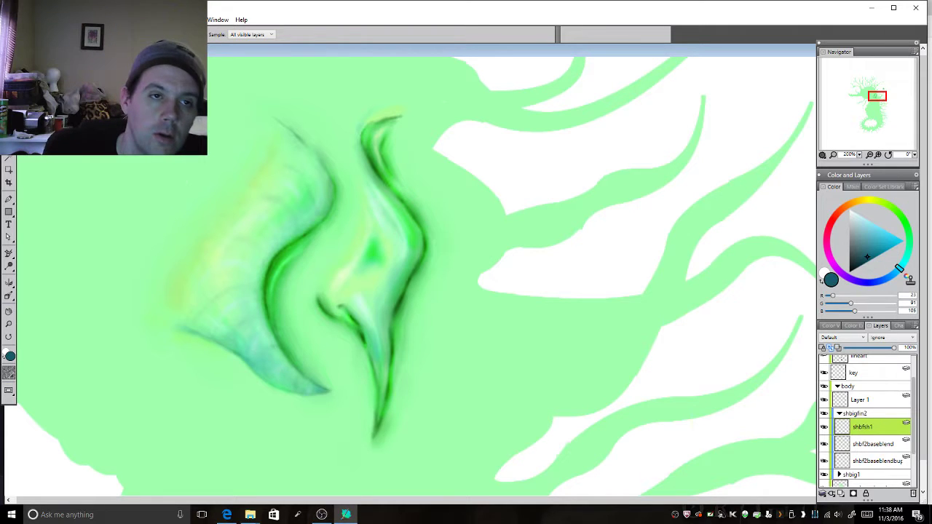
key("b")
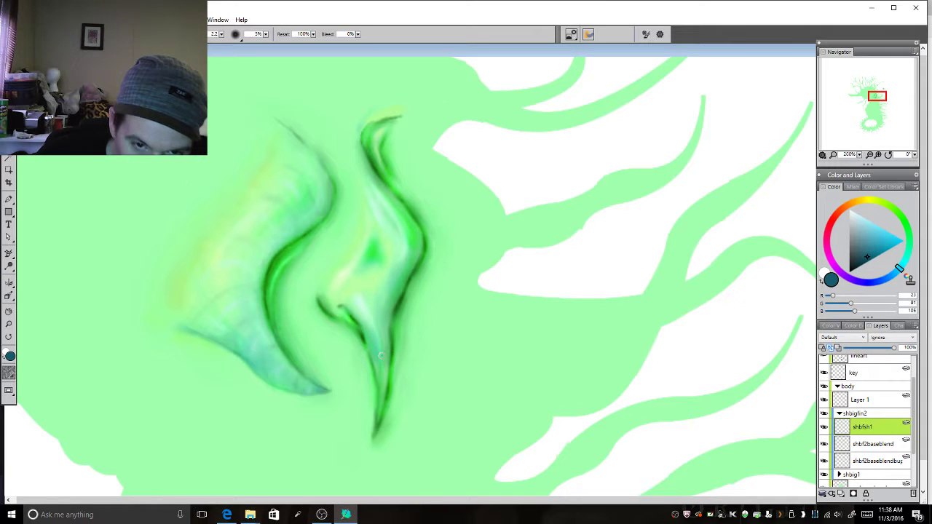
Paint short, fine dark teal crease lines across the second fin's lower point, middle and inner edges at 400% zoom
left_click(869, 155)
left_click(879, 155)
left_click(879, 155)
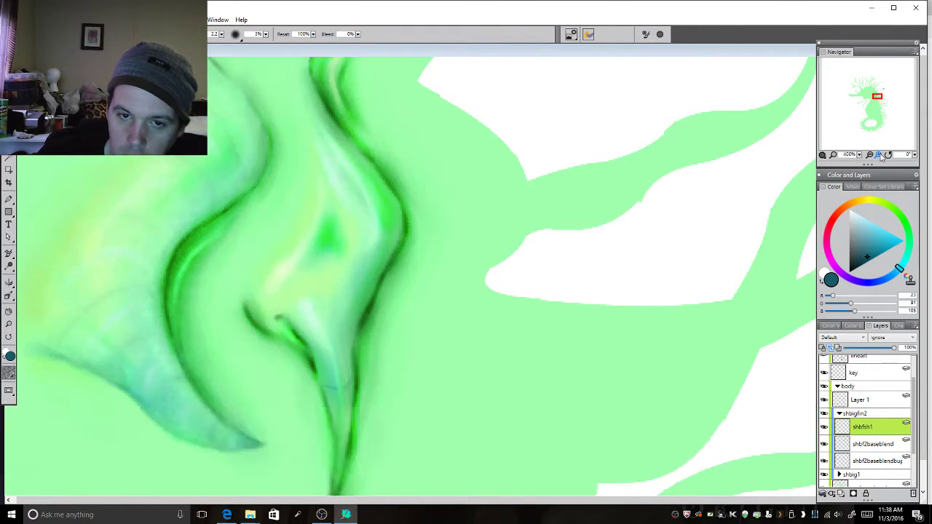
left_click(878, 154)
left_click_drag(875, 98, 872, 103)
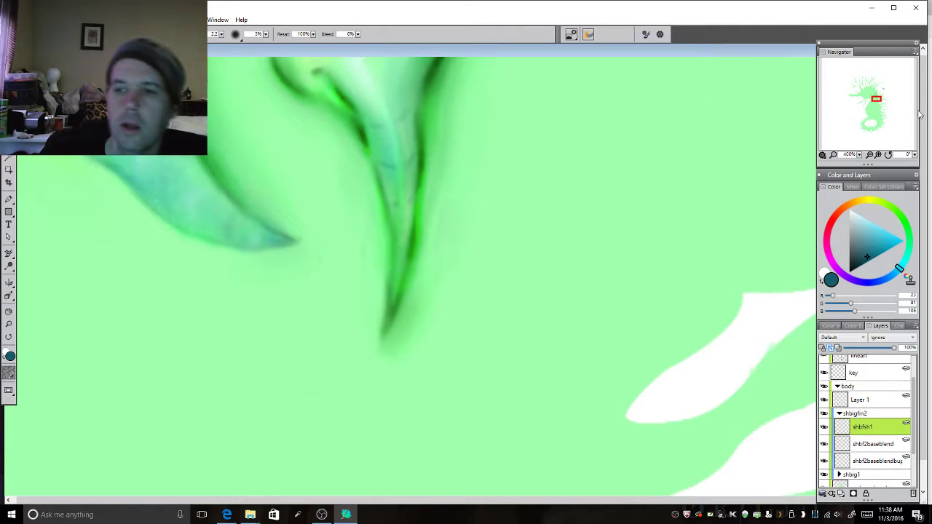
left_click_drag(877, 99, 878, 97)
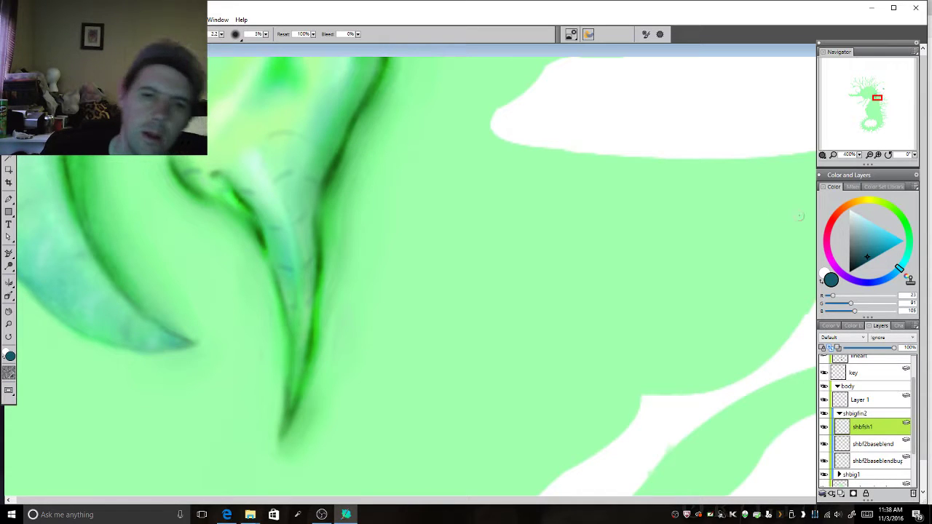
left_click_drag(878, 107, 875, 101)
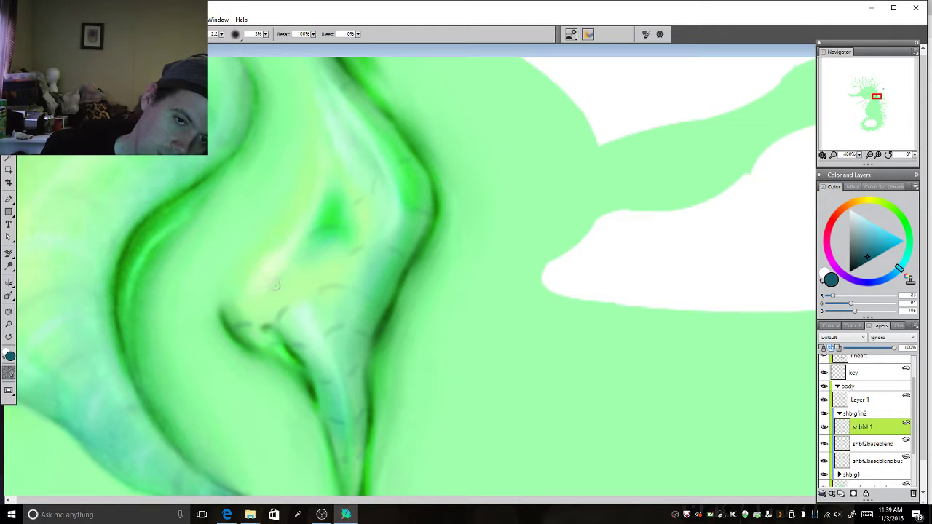
left_click_drag(275, 288, 317, 256)
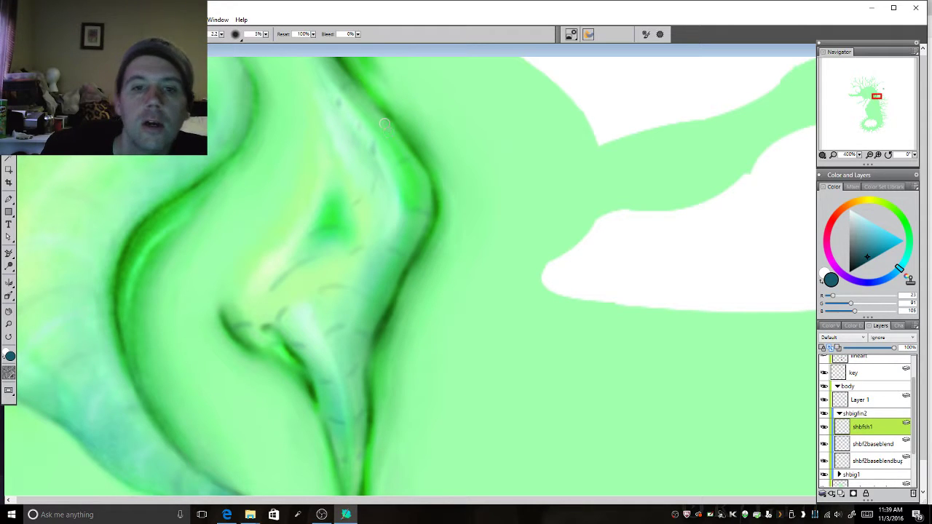
left_click(44, 35)
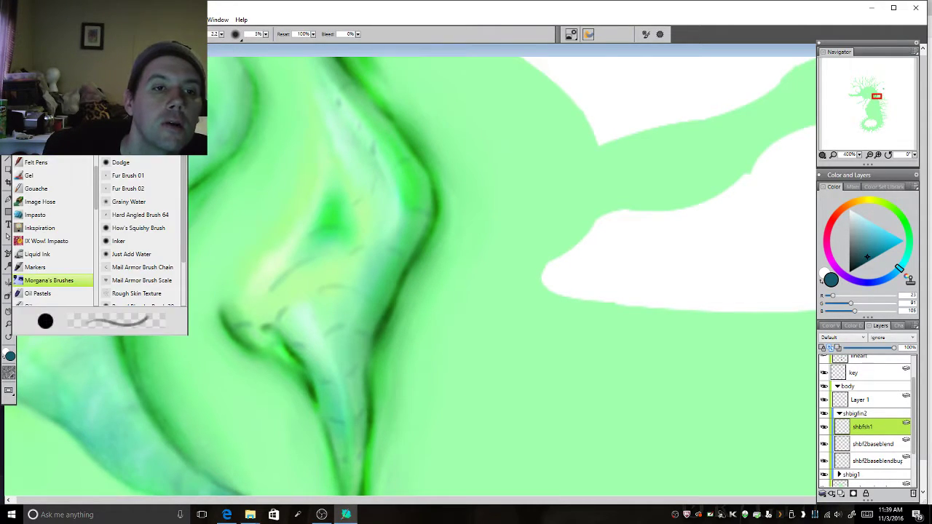
left_click(120, 162)
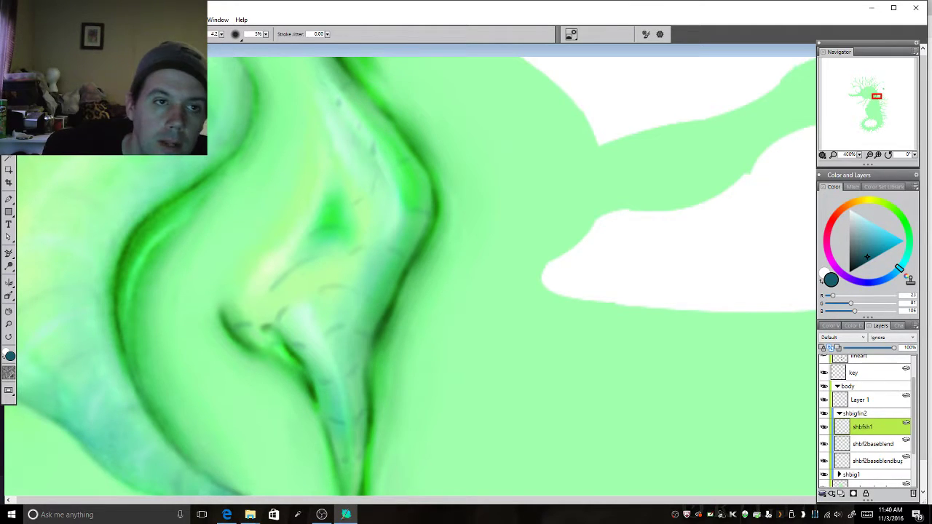
left_click(44, 34)
left_click(116, 73)
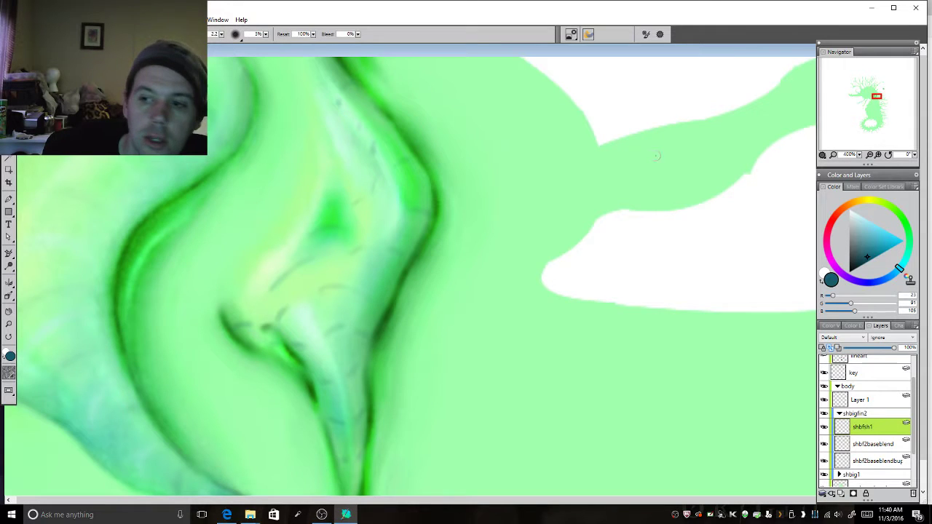
Change the colour to pale ice blue and add fine highlights beside the second fin's creases with the brush at size 1.7 and 7% opacity
left_click_drag(853, 217, 860, 216)
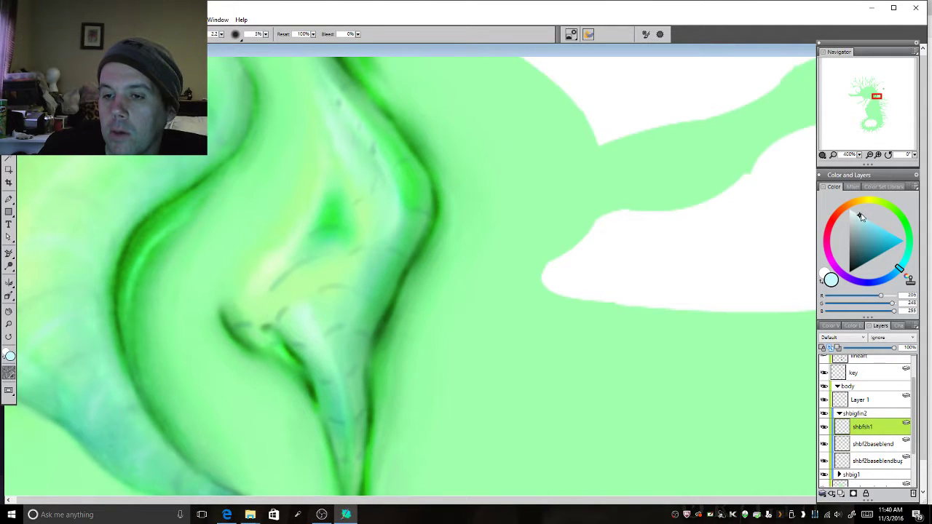
left_click(875, 99)
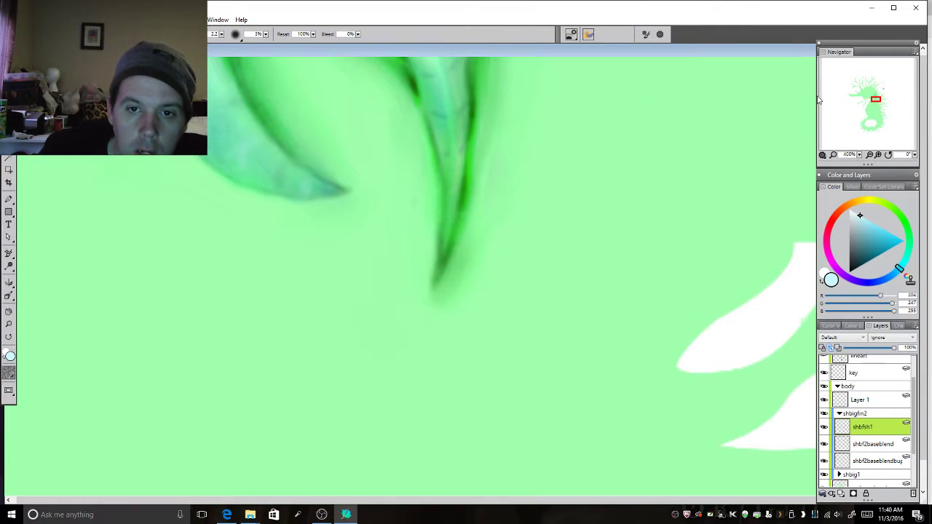
left_click_drag(875, 101, 877, 98)
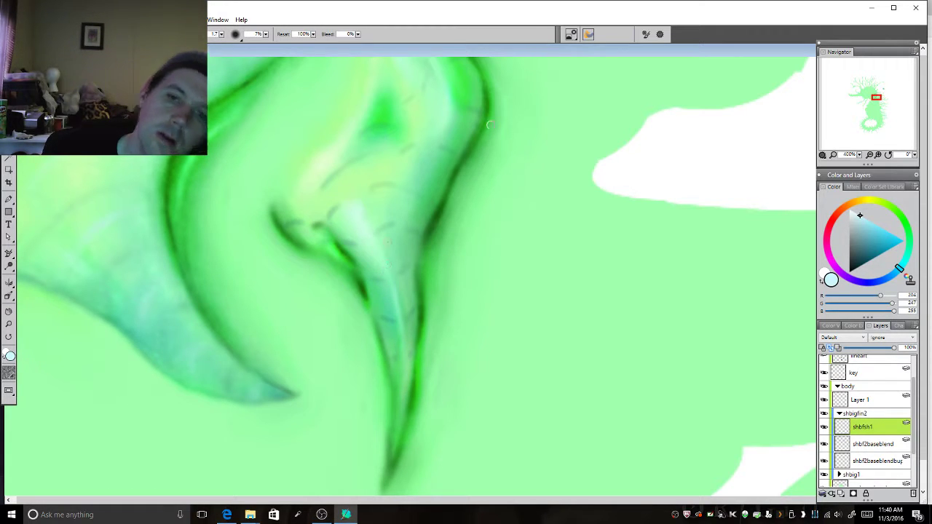
left_click_drag(877, 99, 877, 102)
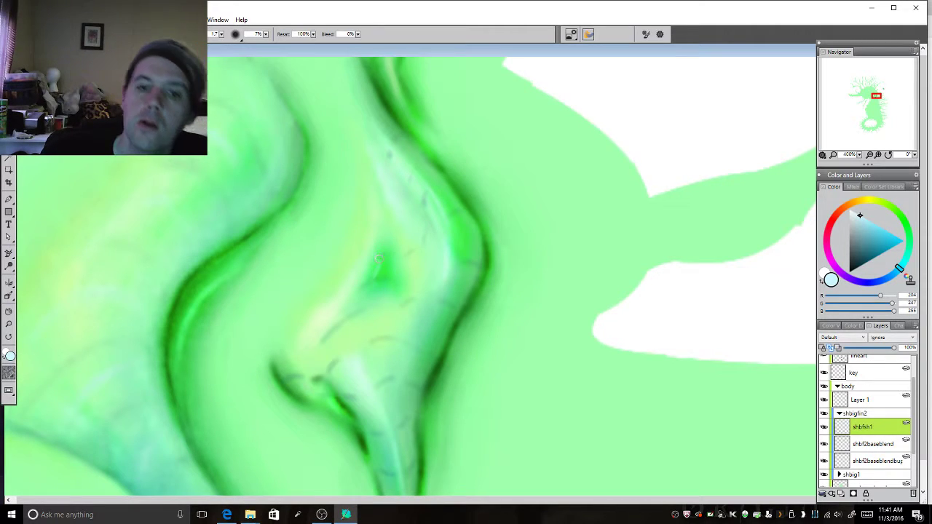
Add small pale blue highlight strokes inside the second fin's upper curl
left_click(873, 93)
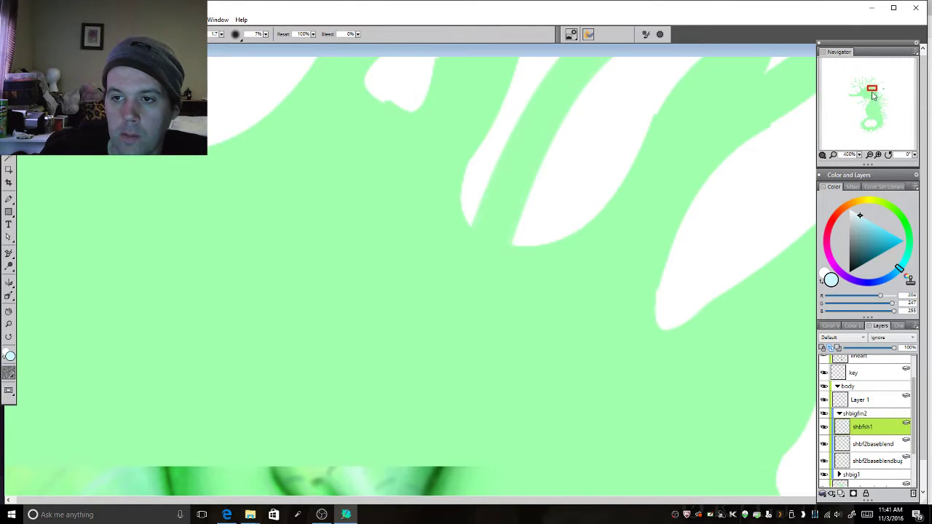
left_click(870, 155)
left_click(878, 154)
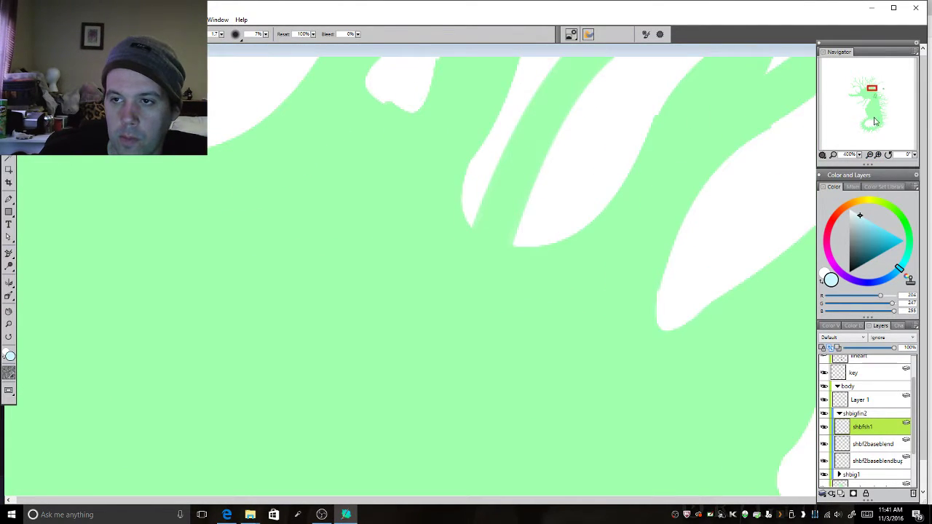
left_click(877, 97)
left_click(877, 98)
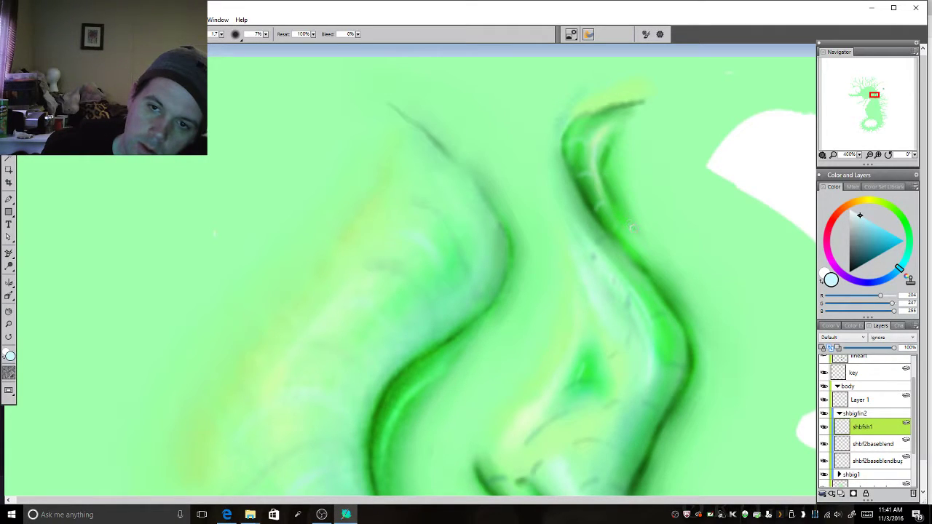
left_click(875, 95)
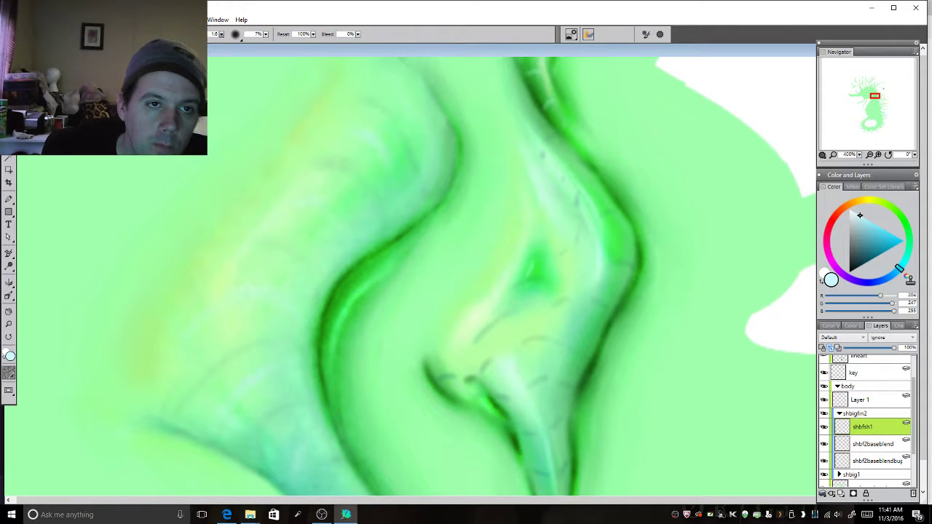
Set the brush to about size 2.7 and 4% opacity and paint soft pale highlights along the second fin's outer bend
left_click(204, 34)
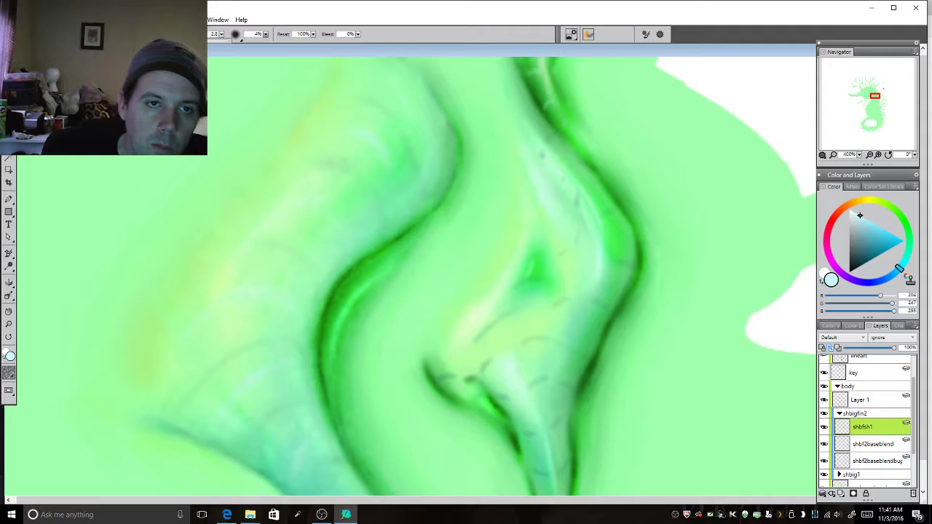
left_click(249, 34)
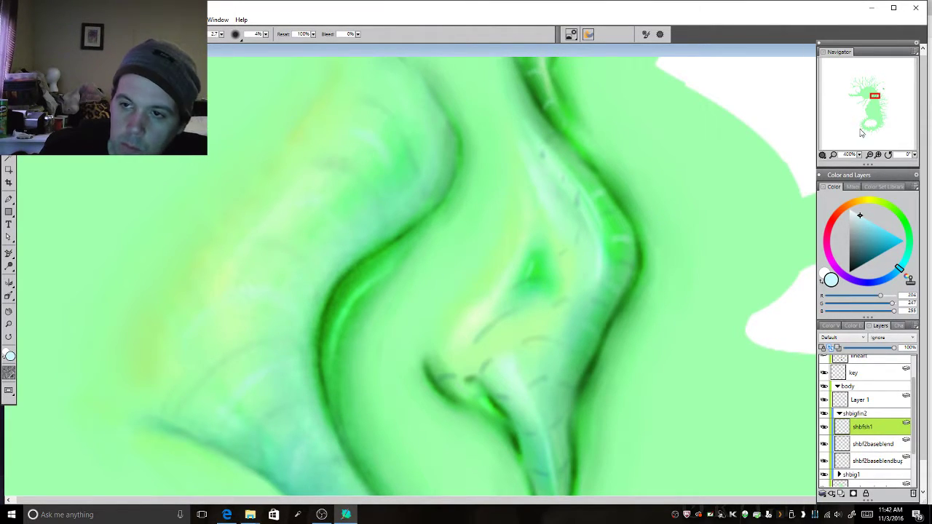
left_click(875, 100)
left_click_drag(876, 100, 874, 102)
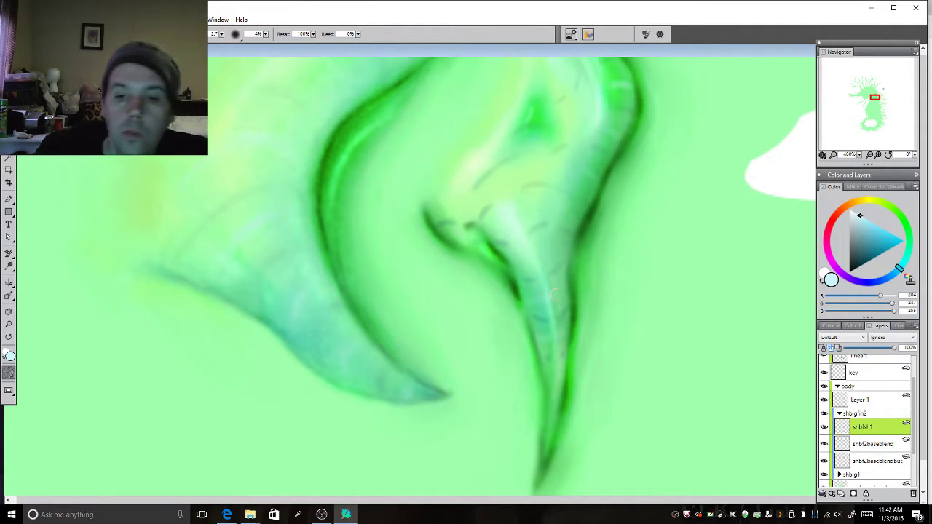
Change the colour to dark navy blue and set the brush to size 1.9 at 4% opacity for detailing the second fin
key("alt")
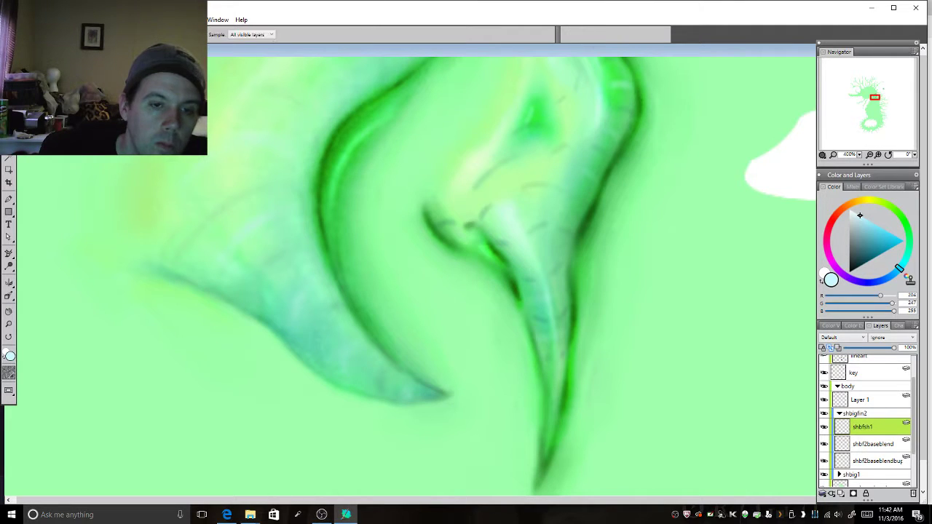
left_click(273, 319)
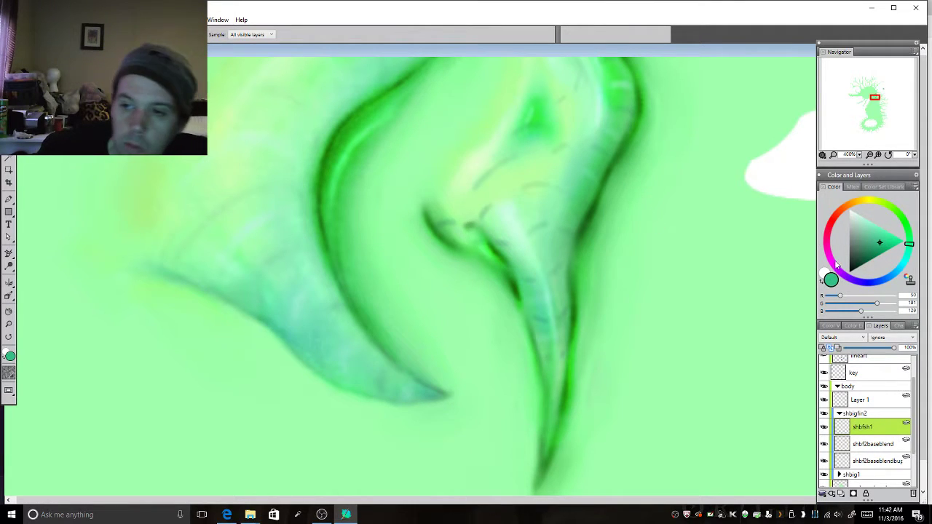
left_click(889, 277)
left_click(869, 259)
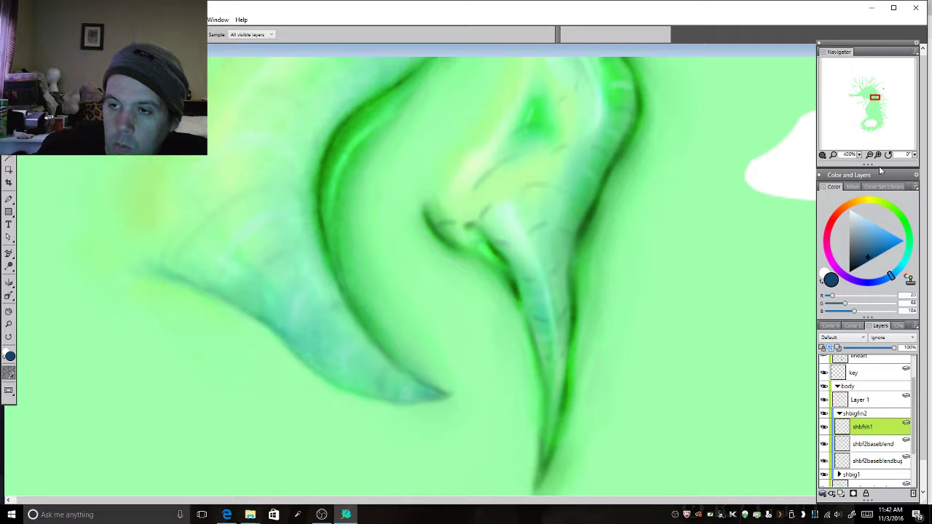
left_click_drag(875, 98, 876, 95)
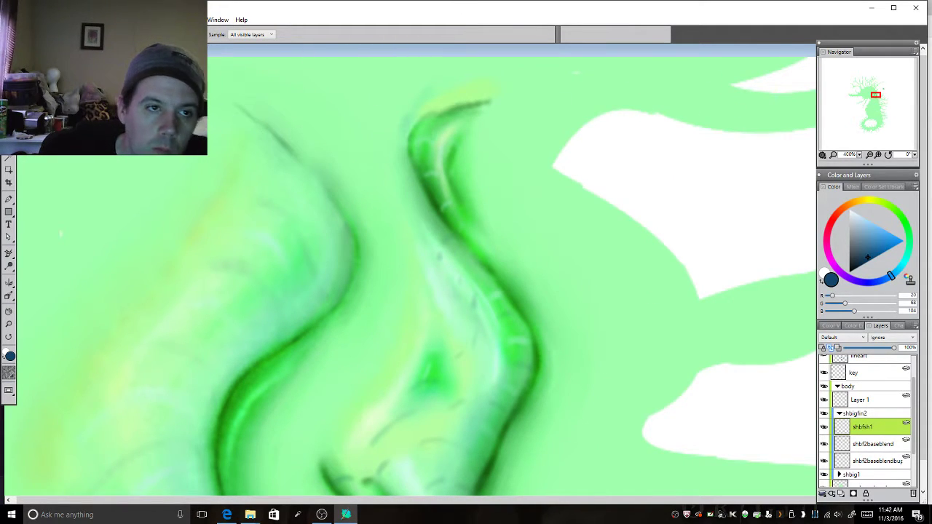
key("b")
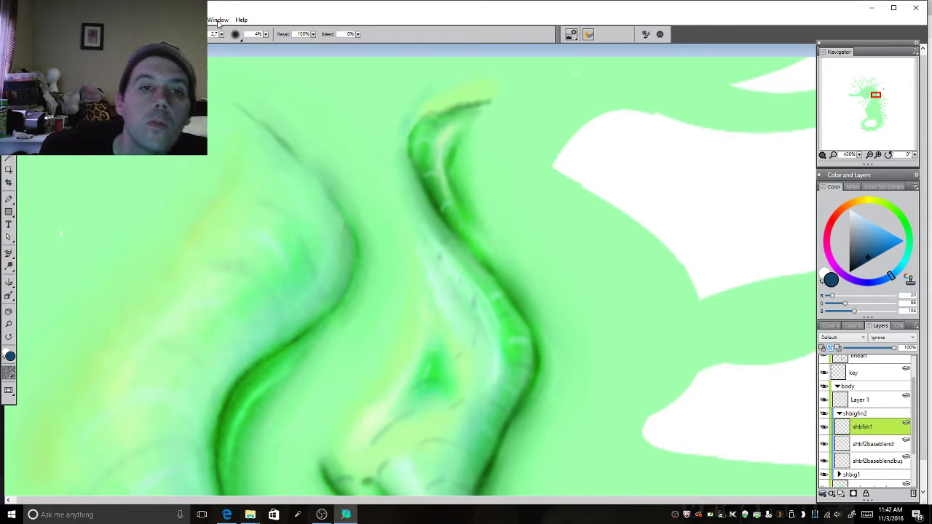
left_click_drag(221, 38, 208, 37)
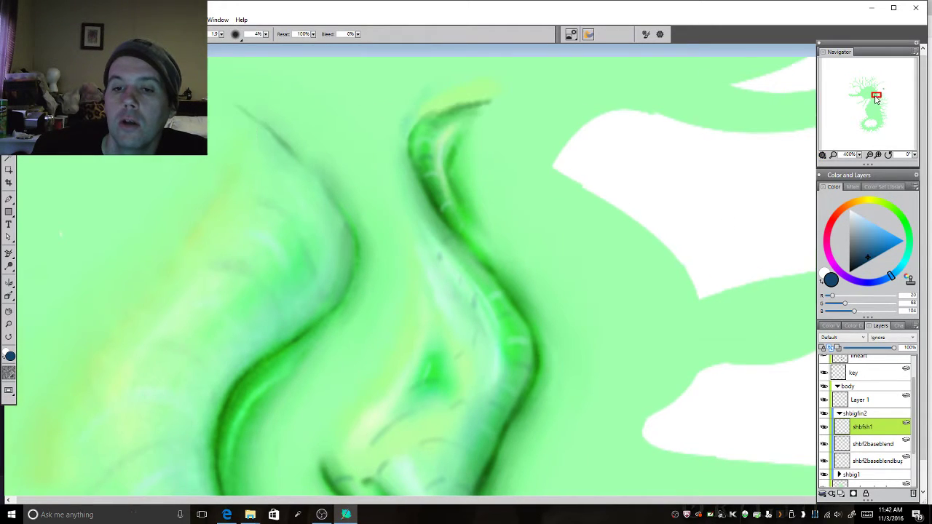
left_click_drag(877, 99, 877, 101)
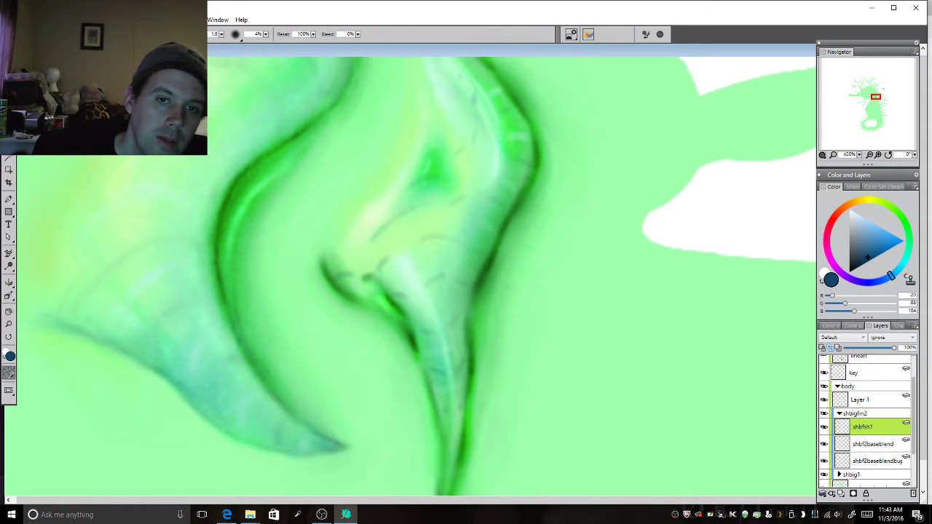
Soften the second fin's creases with Just Add Water at size 9.0 and 4% opacity, and set layer shbfsh1's opacity to 99%
key("ctrl+b")
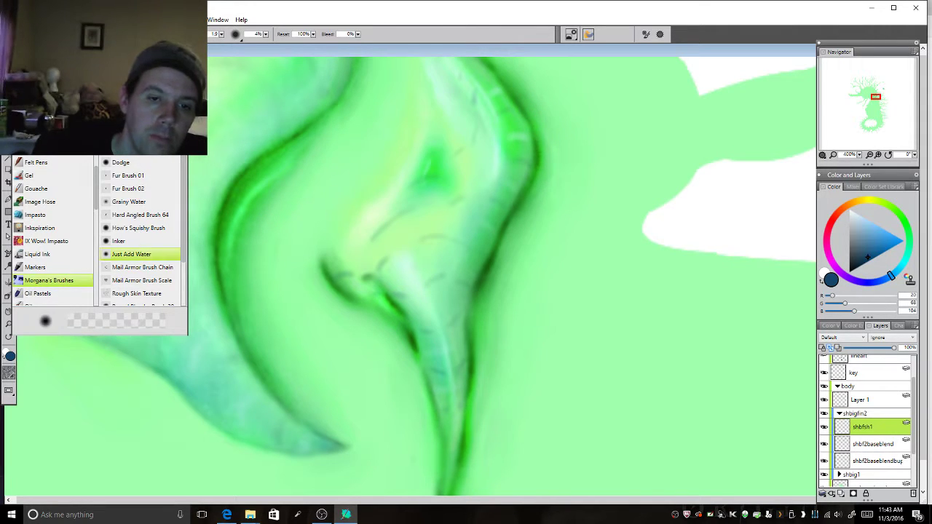
left_click(131, 254)
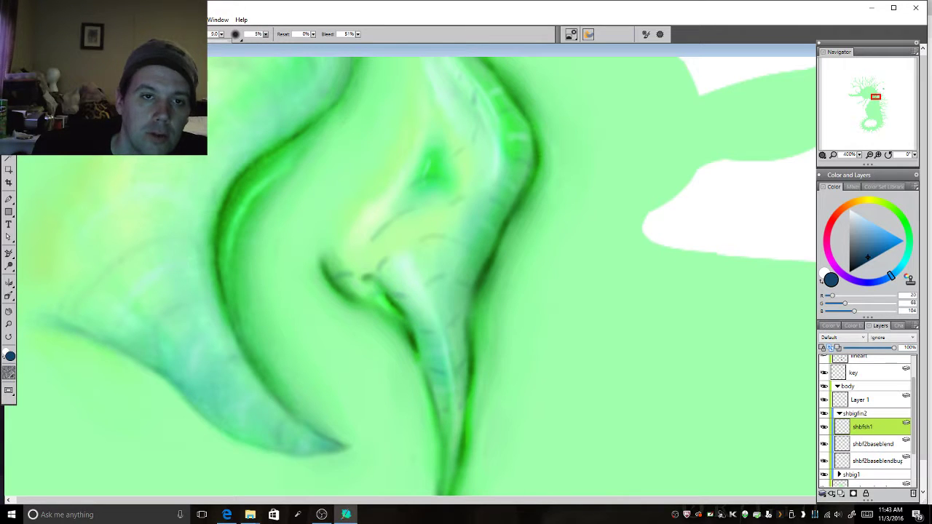
key("ctrl+alt")
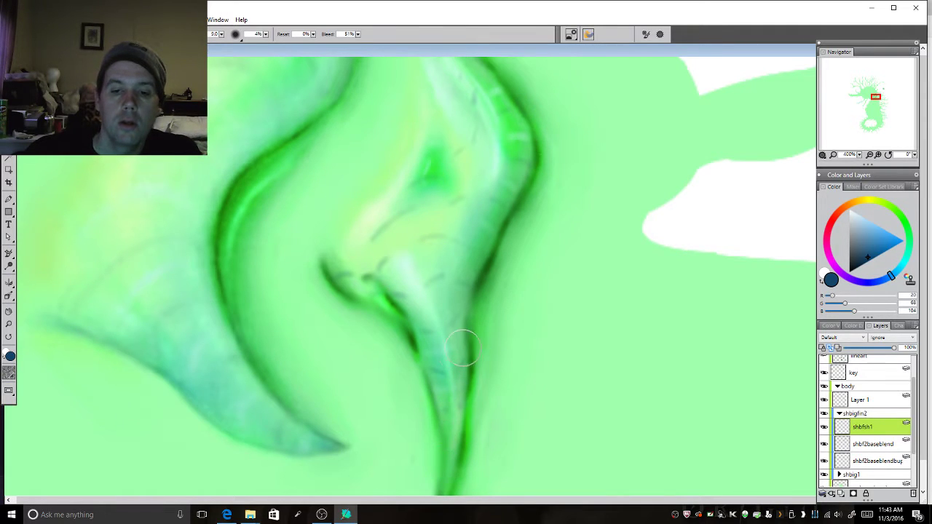
left_click(877, 157)
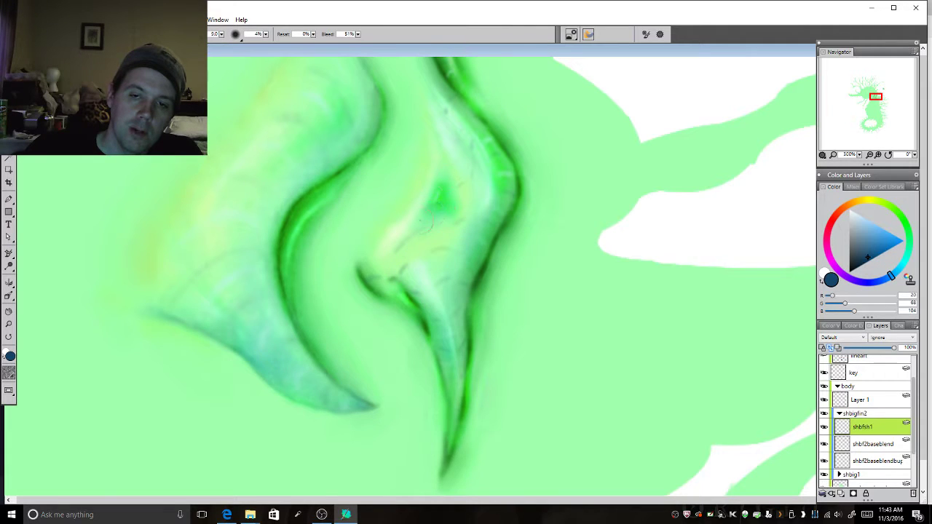
mouse_move(451, 175)
left_mouse_down()
mouse_move(467, 211)
mouse_move(470, 186)
left_mouse_up()
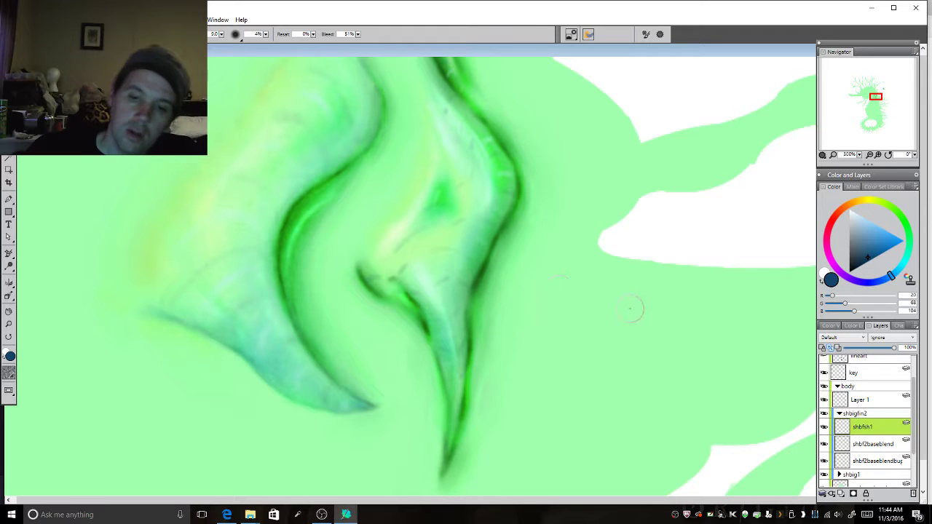
left_click_drag(894, 348, 884, 349)
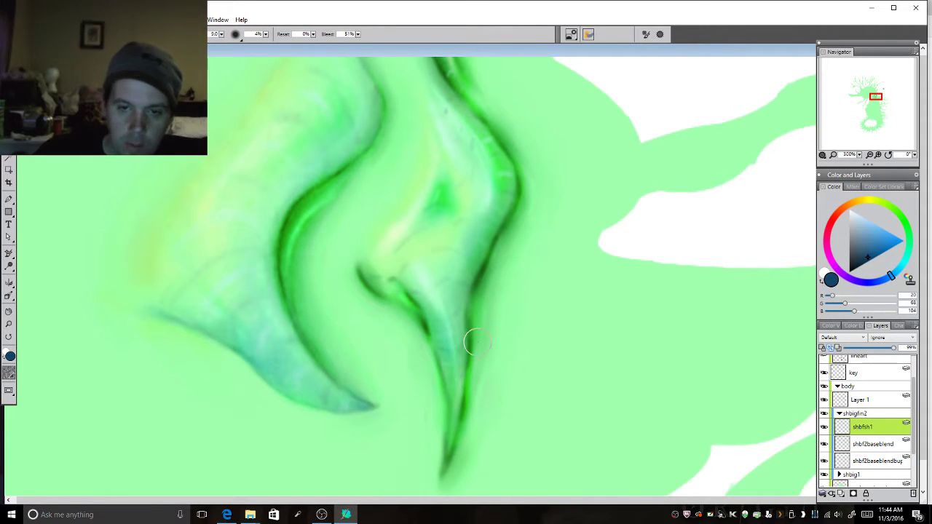
Blend the shading along the second fin's outer bend and lower point on layer shbf2baseblend
left_click(857, 445)
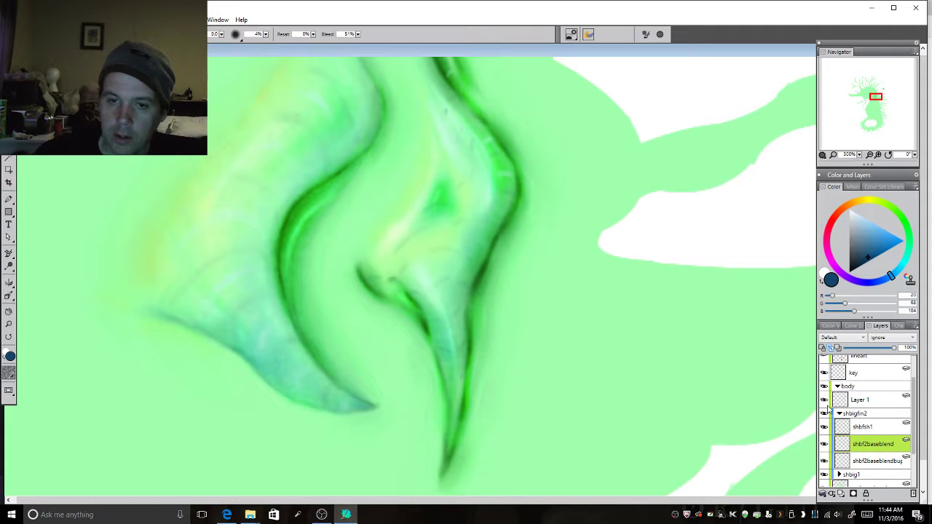
mouse_move(457, 280)
left_mouse_down()
mouse_move(488, 271)
mouse_move(473, 300)
mouse_move(521, 186)
mouse_move(489, 154)
left_mouse_up()
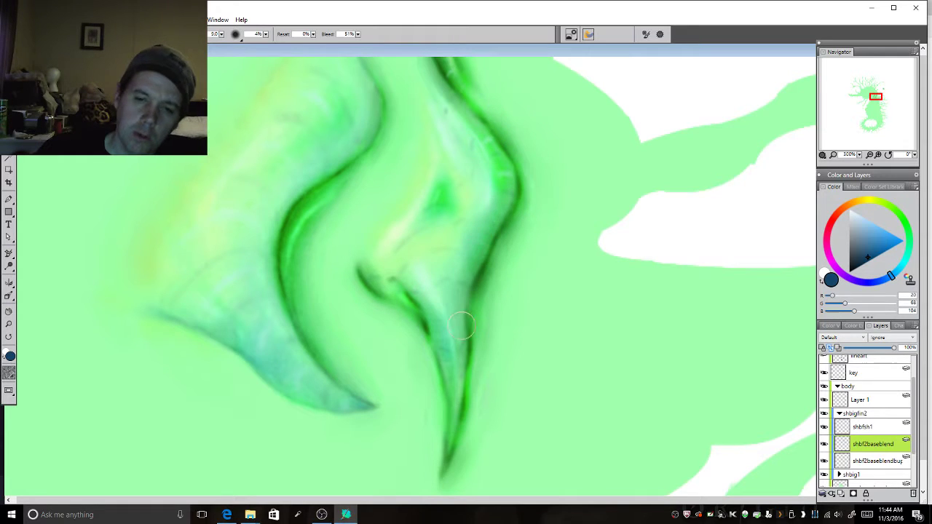
mouse_move(466, 326)
left_mouse_down()
mouse_move(475, 382)
mouse_move(464, 438)
mouse_move(446, 466)
left_mouse_up()
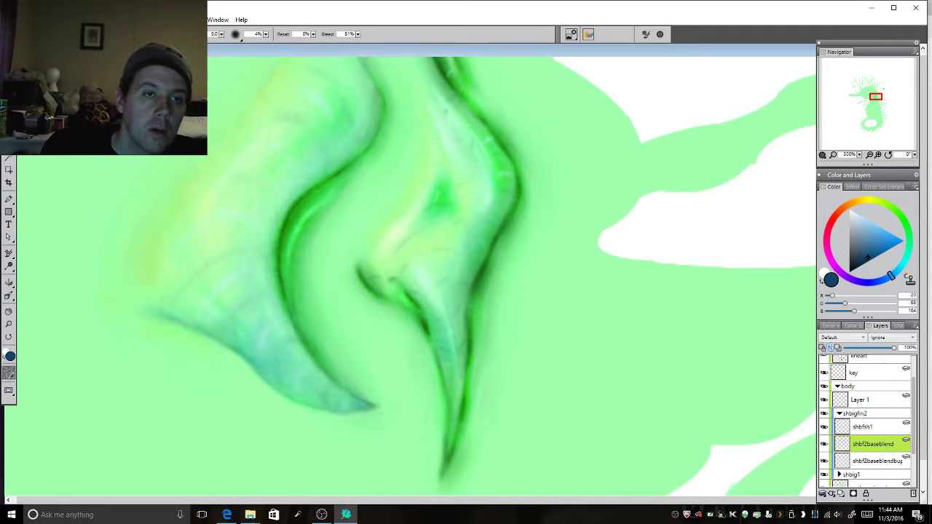
Darken the second fin's edges with fine strokes from a different brush at size 2.4 and 3% opacity
left_click(37, 34)
left_click(135, 145)
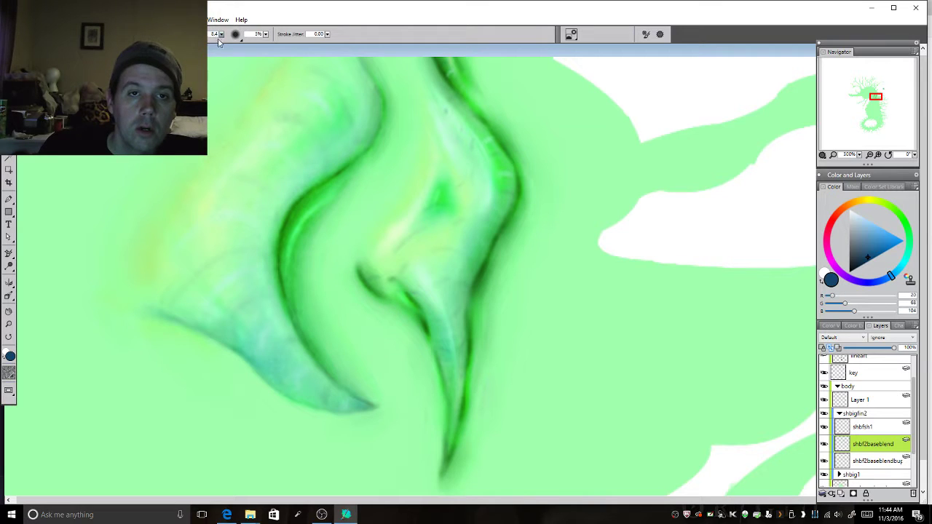
key("bracketleft")
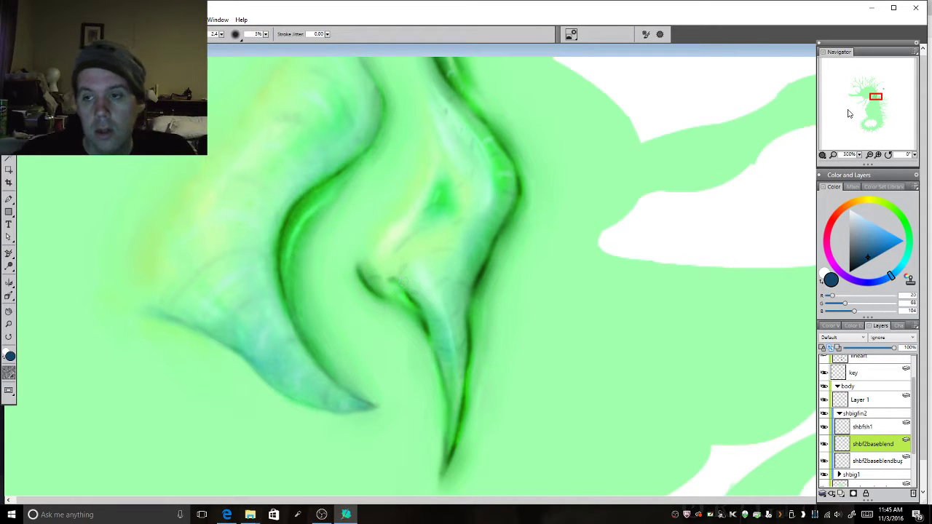
left_click_drag(875, 101, 877, 97)
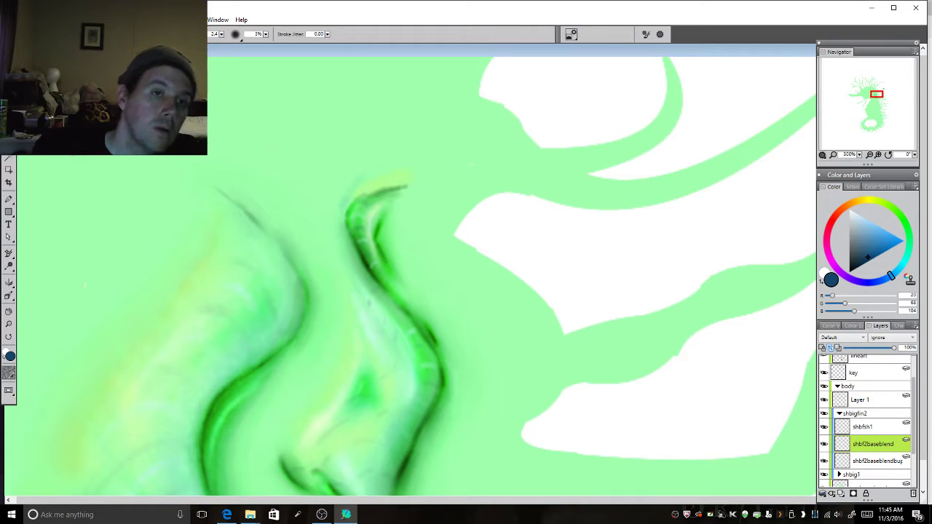
Blend the dark edges of the second fin's upper curl and lower tip with Just Add Water at size 5.3 and 4% opacity
left_click(32, 35)
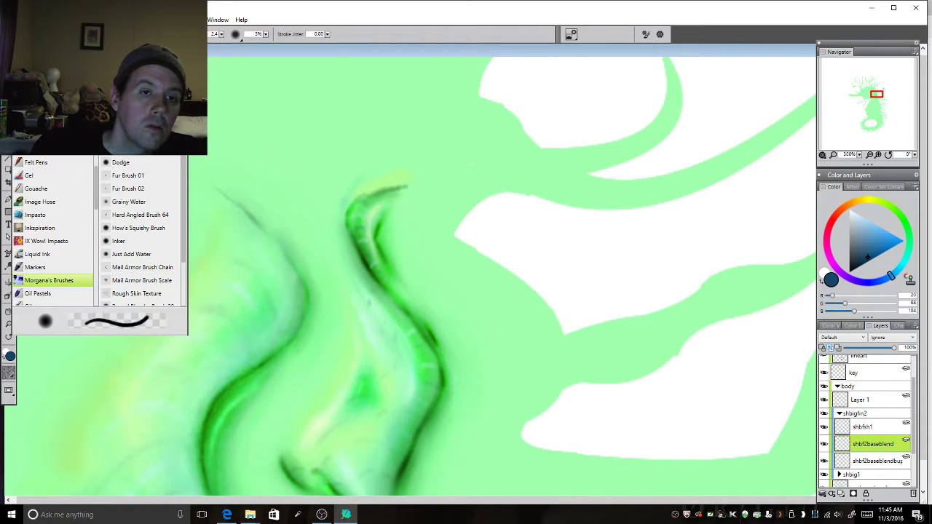
left_click(131, 254)
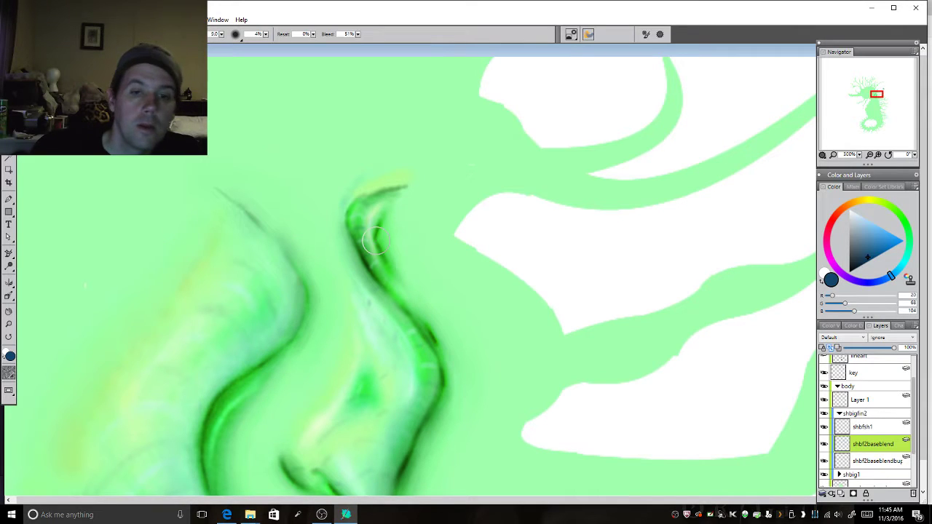
left_click(205, 35)
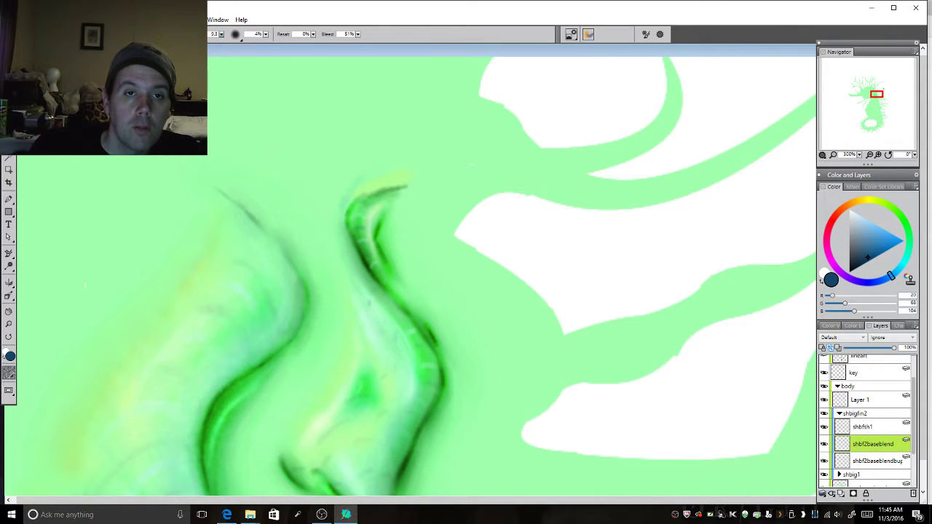
mouse_move(368, 245)
left_mouse_down()
mouse_move(373, 264)
mouse_move(383, 218)
left_mouse_up()
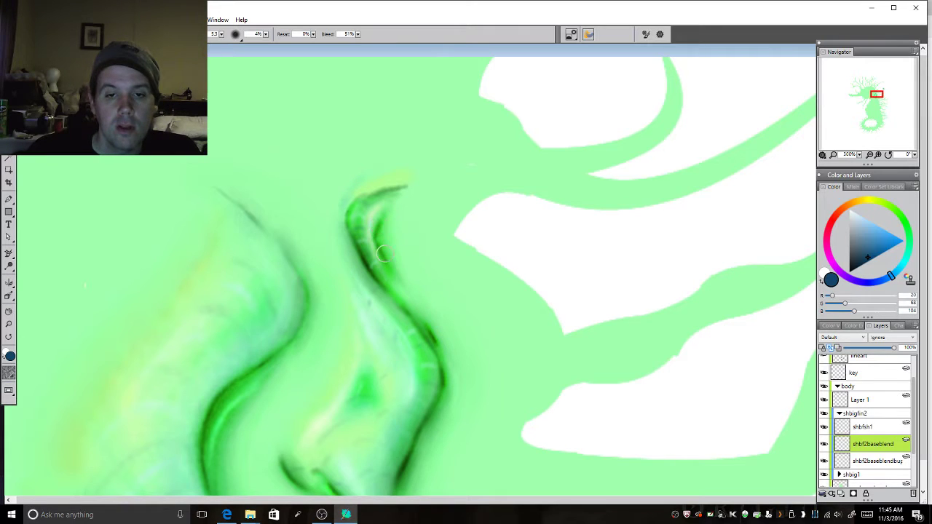
mouse_move(388, 257)
left_mouse_down()
mouse_move(369, 239)
mouse_move(392, 270)
mouse_move(372, 243)
mouse_move(377, 251)
mouse_move(385, 220)
mouse_move(380, 253)
mouse_move(382, 227)
mouse_move(375, 250)
mouse_move(370, 228)
mouse_move(378, 256)
left_mouse_up()
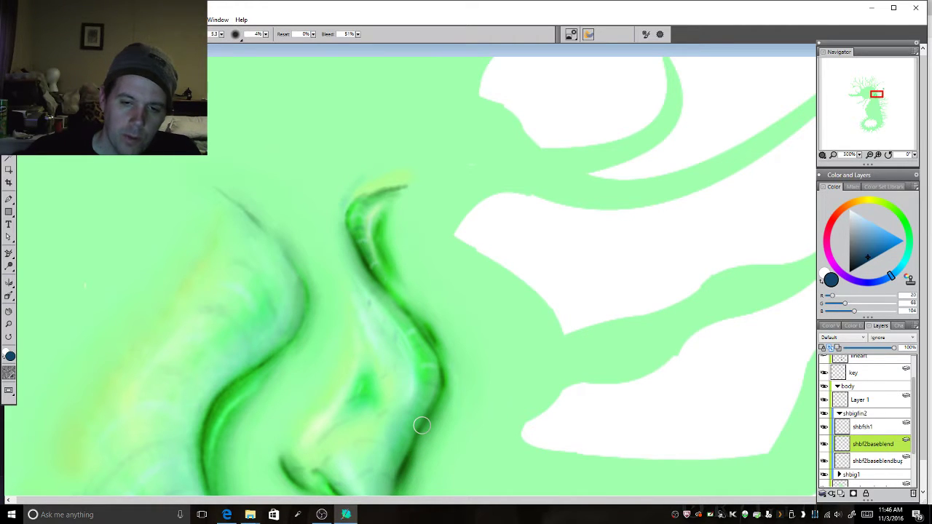
left_click_drag(877, 101, 872, 108)
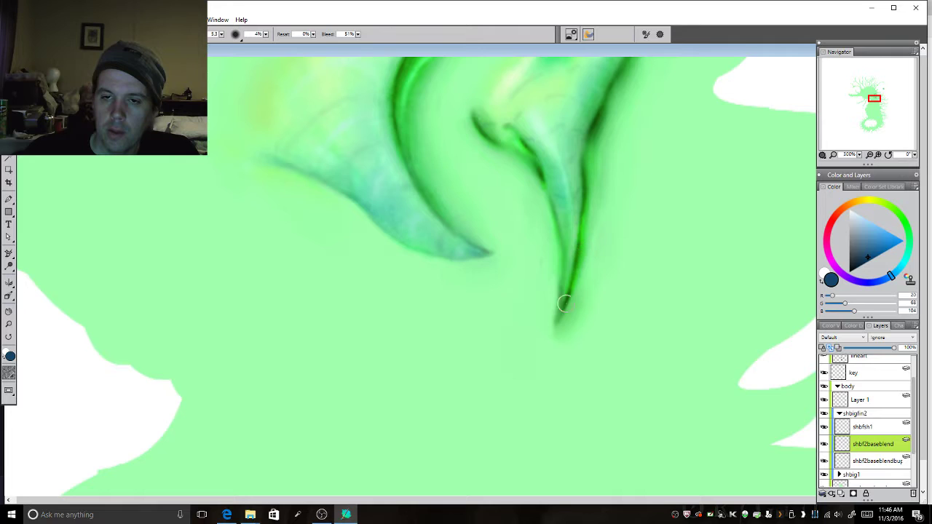
mouse_move(564, 304)
left_mouse_down()
mouse_move(557, 312)
mouse_move(565, 296)
mouse_move(559, 323)
left_mouse_up()
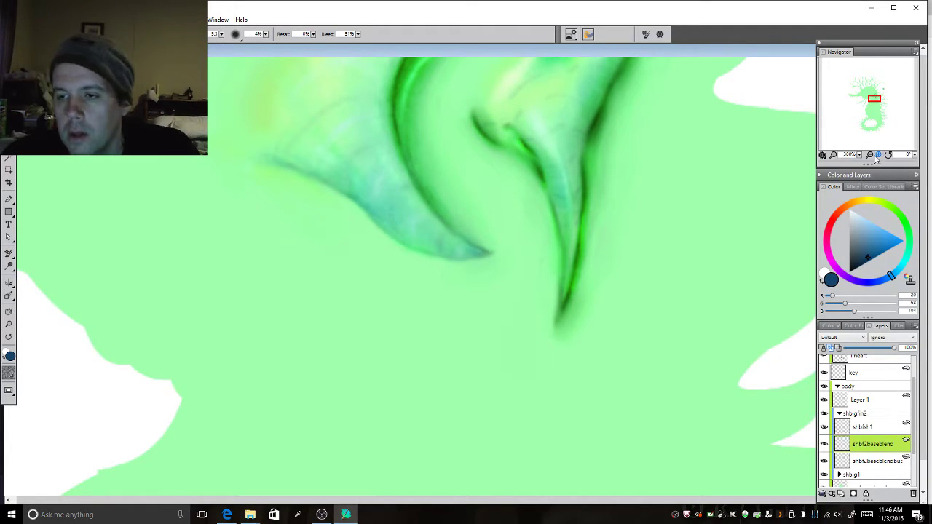
Examine the blended shading on the second fin's lower point and whole shape at zoom levels between 200% and 500%
left_click(872, 154)
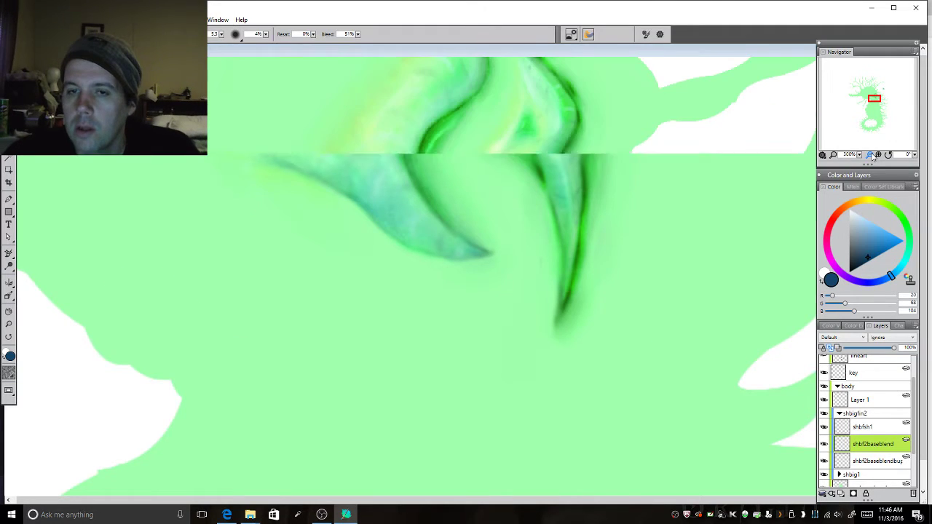
left_click(879, 155)
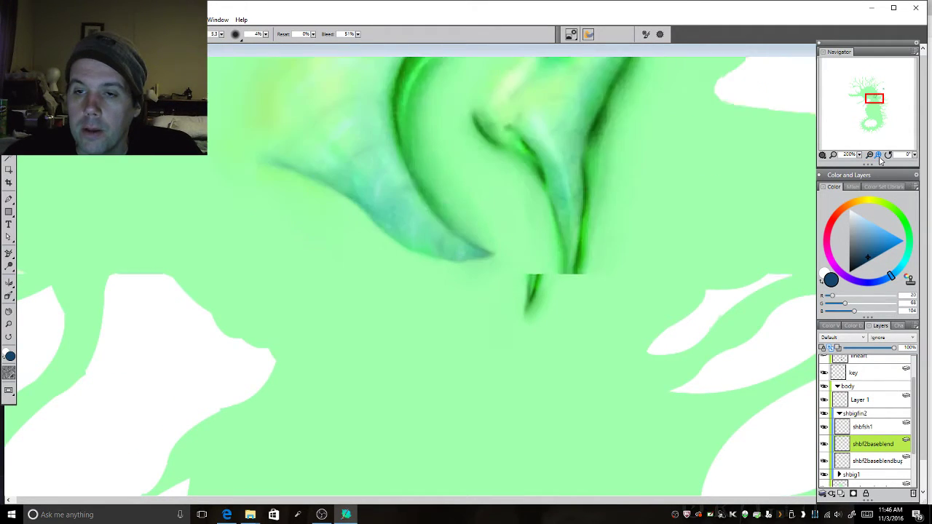
left_click(878, 155)
left_click(878, 155)
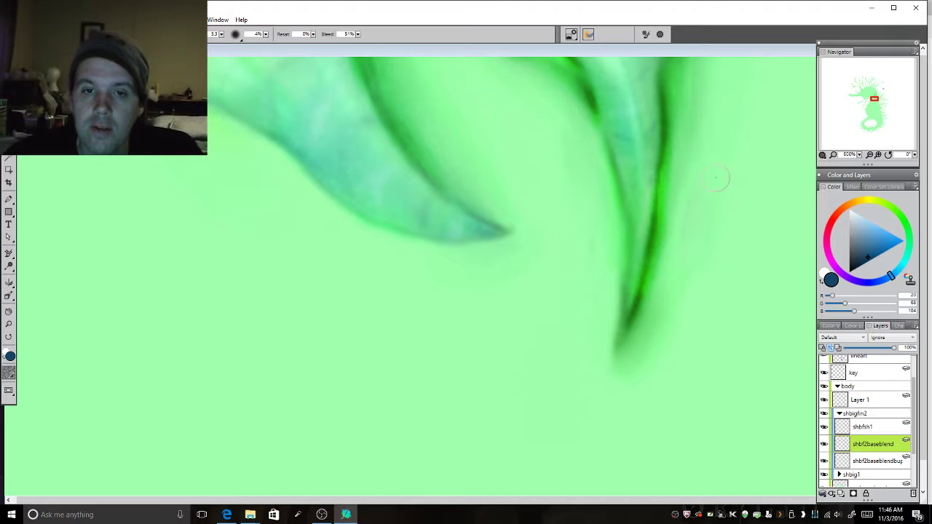
left_click_drag(875, 102, 878, 101)
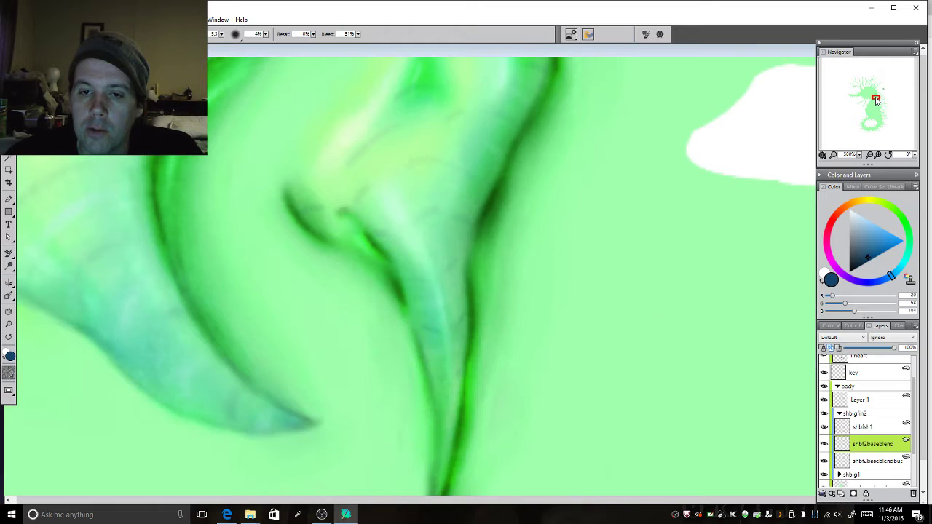
left_click(869, 155)
left_click(869, 155)
left_click(869, 155)
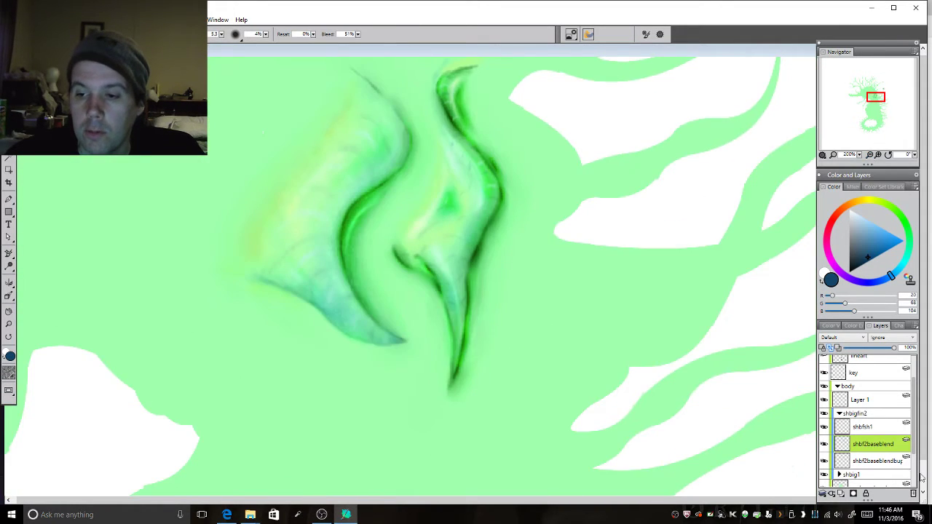
Add a new layer above shbfsh1 in the shbigfin2 group and name it spotoverlay
left_click(848, 466, "ctrl")
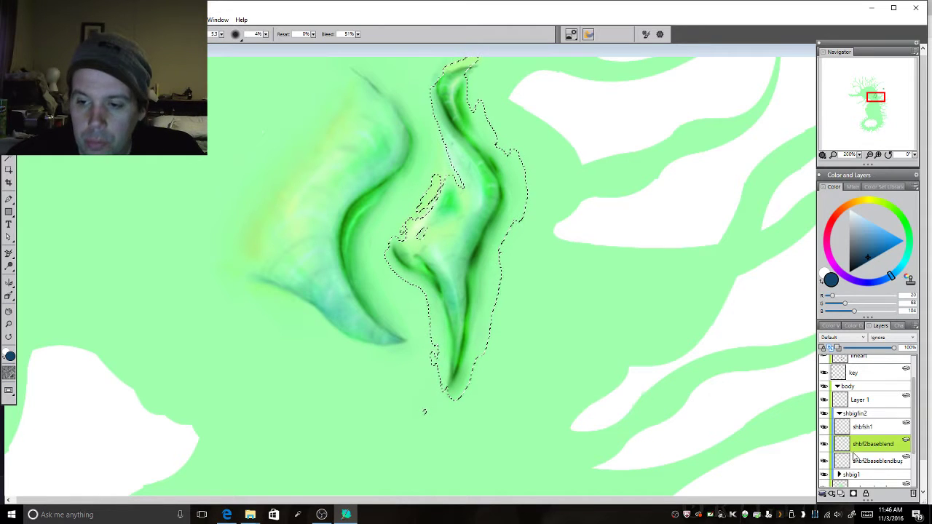
key("ctrl+d")
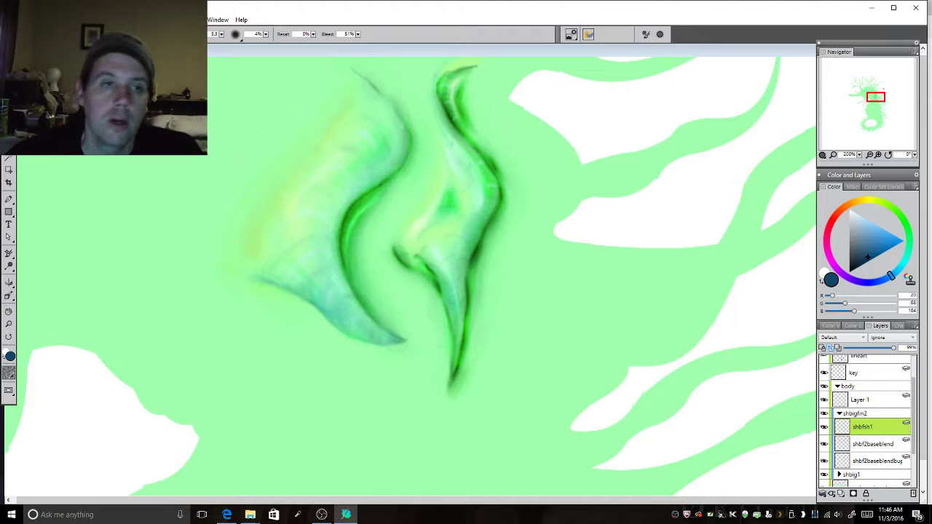
left_click(85, 20)
left_click(84, 33)
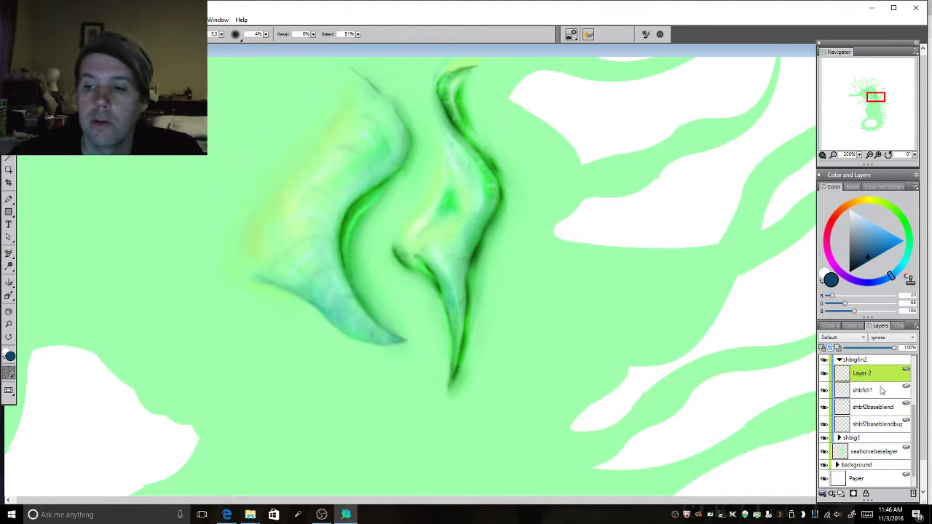
double_click(861, 373)
type("s")
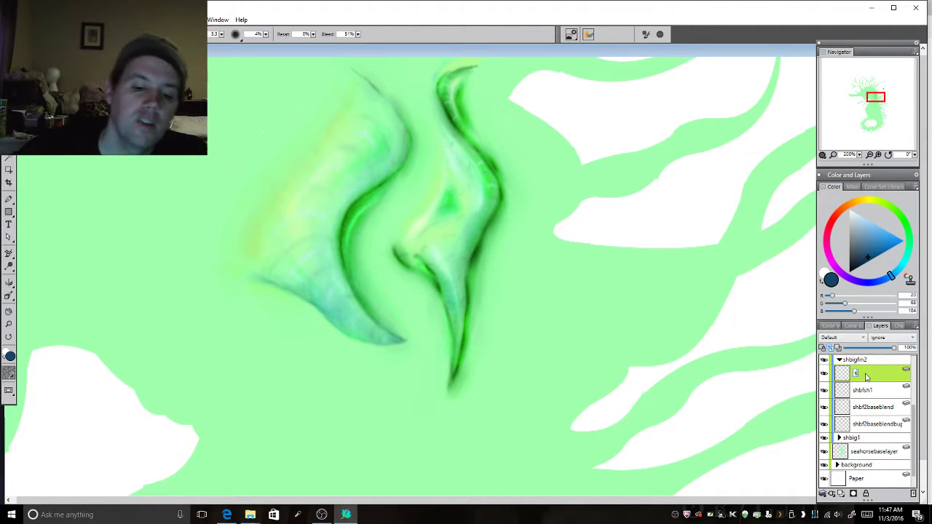
type("pctoverlay")
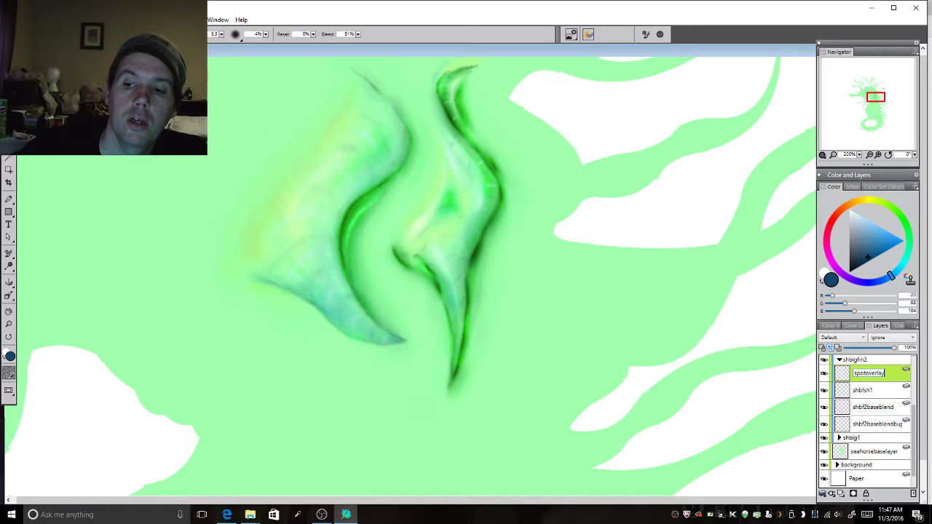
key("Return")
Speckle the second fin's middle with dark blue using the Rough Skin Texture brush from Morgana's Brushes at size 50
key("apostrophe")
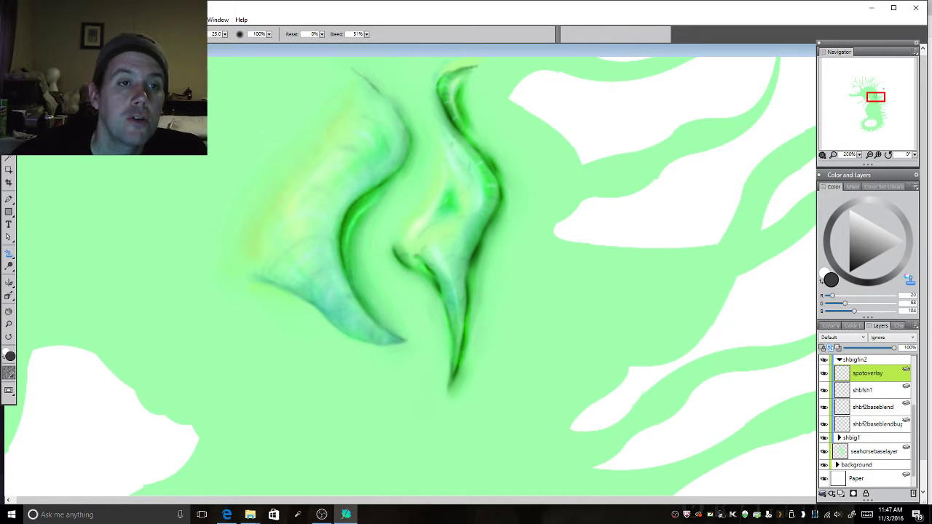
key("ctrl+b")
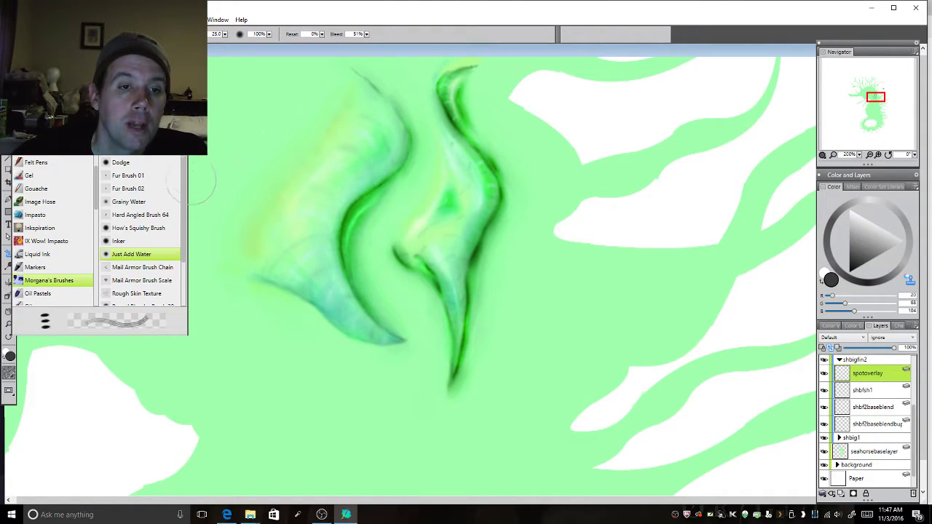
scroll(145, 248, "down", 1)
left_click(149, 255)
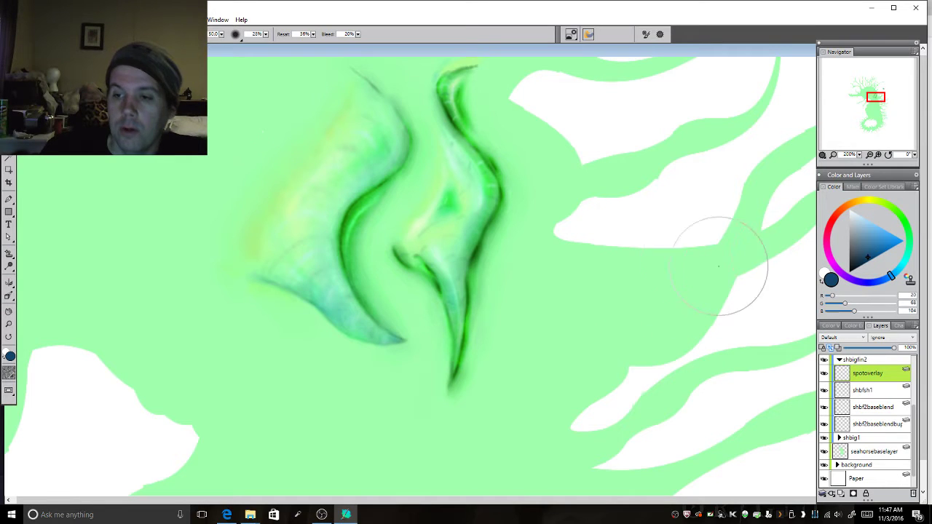
left_click_drag(865, 263, 860, 261)
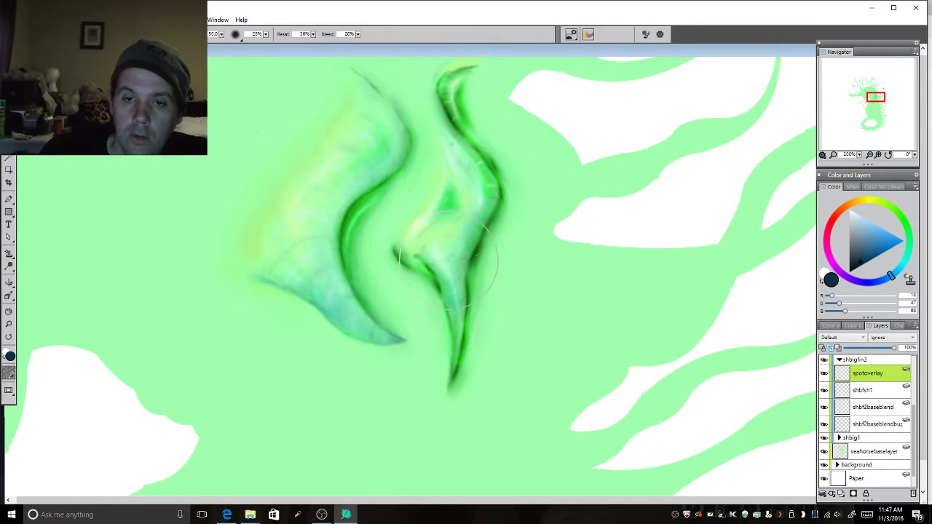
mouse_move(460, 328)
left_mouse_down()
mouse_move(420, 250)
mouse_move(453, 340)
mouse_move(444, 218)
left_mouse_up()
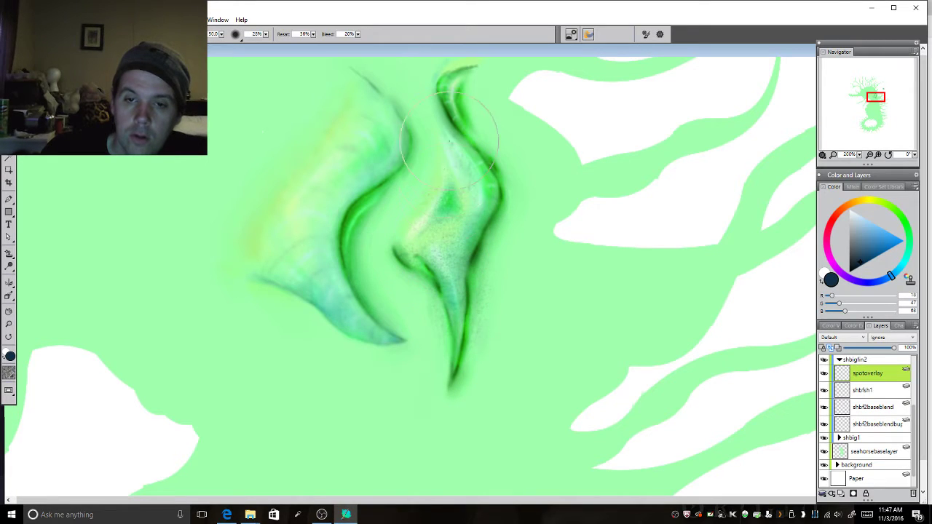
Add pink speckles over the second fin's middle and erase the stray specks outside its edges at size 13 and 20% opacity
left_click(859, 217)
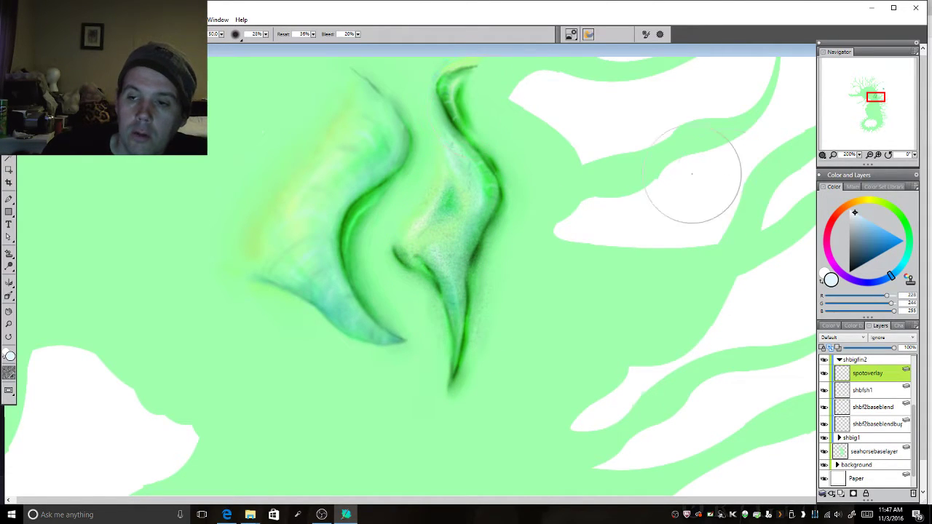
left_click_drag(832, 251, 828, 256)
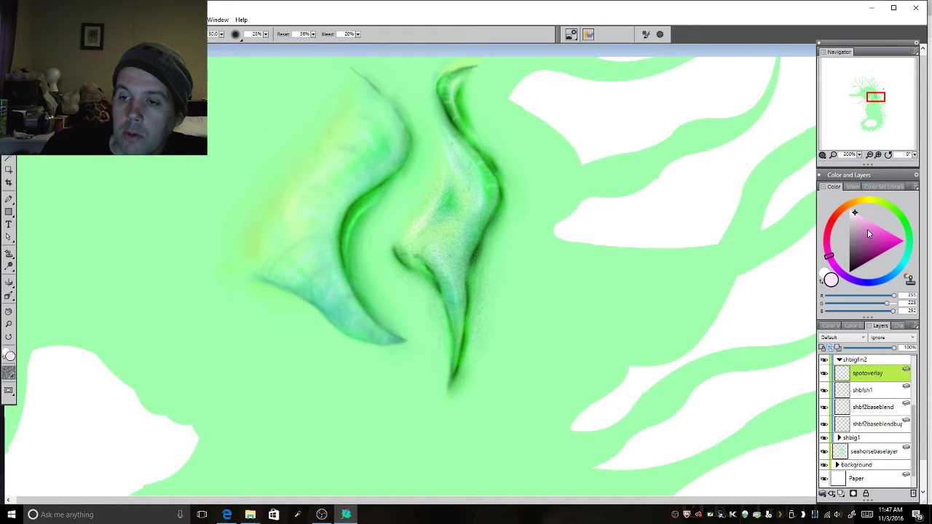
left_click(868, 220)
mouse_move(446, 194)
left_mouse_down()
mouse_move(455, 256)
mouse_move(461, 176)
mouse_move(454, 291)
mouse_move(452, 195)
mouse_move(467, 335)
mouse_move(455, 213)
mouse_move(444, 290)
left_mouse_up()
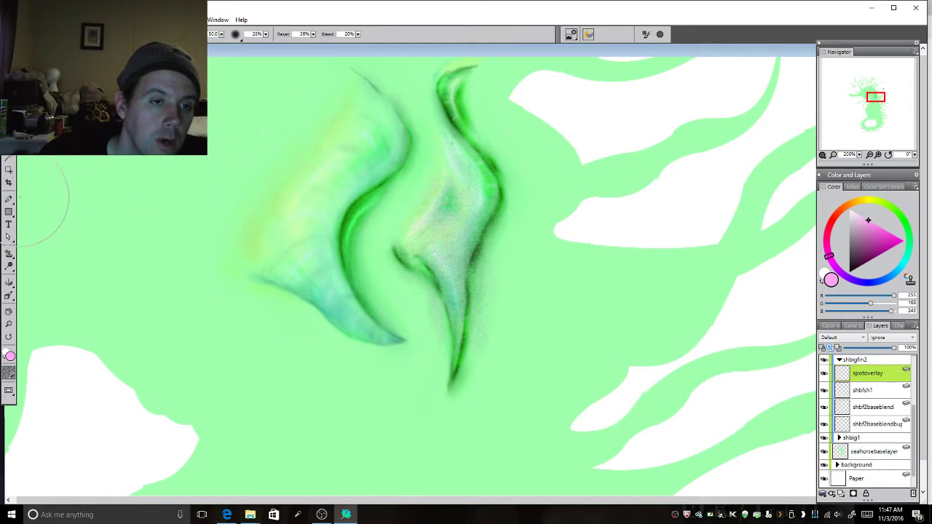
key("n")
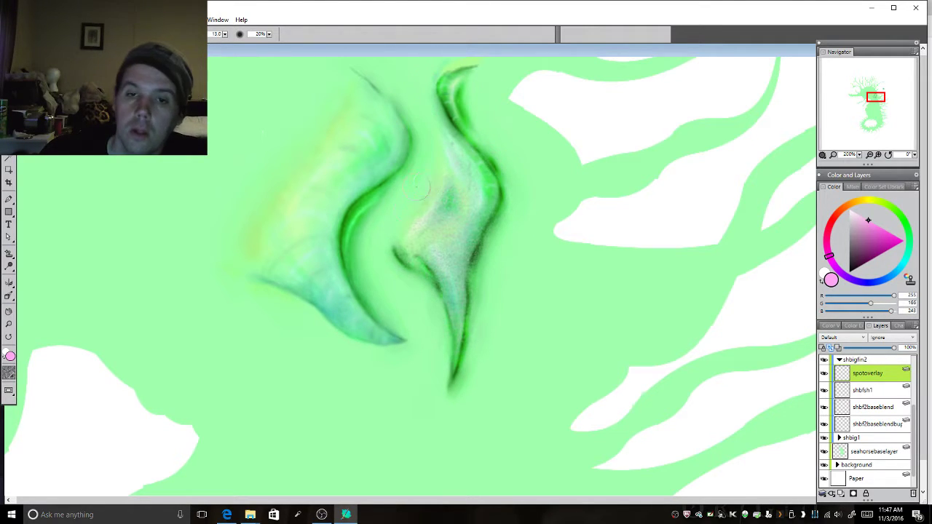
left_click_drag(873, 97, 872, 97)
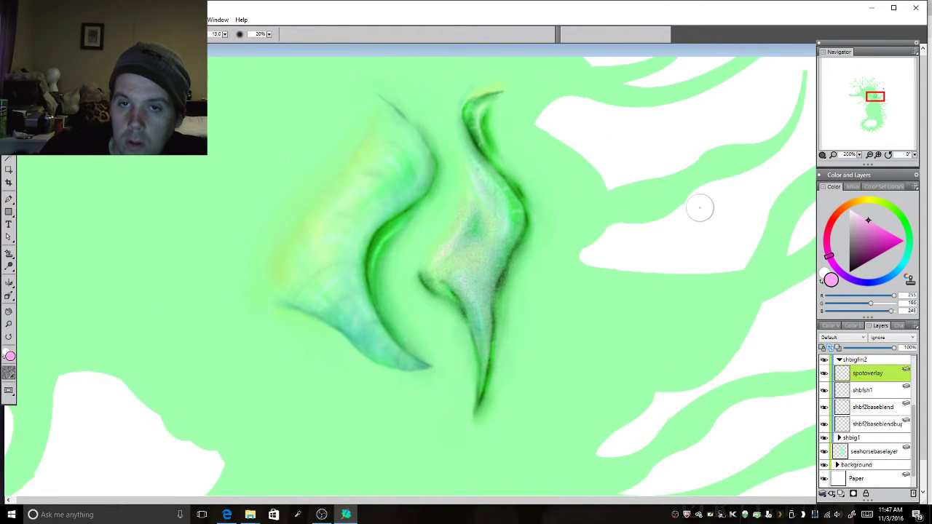
Blend the second fin's upper curl and outer edge on layer shbf2baseblend with Just Add Water at size 12.7 and 4% opacity
left_click(871, 409)
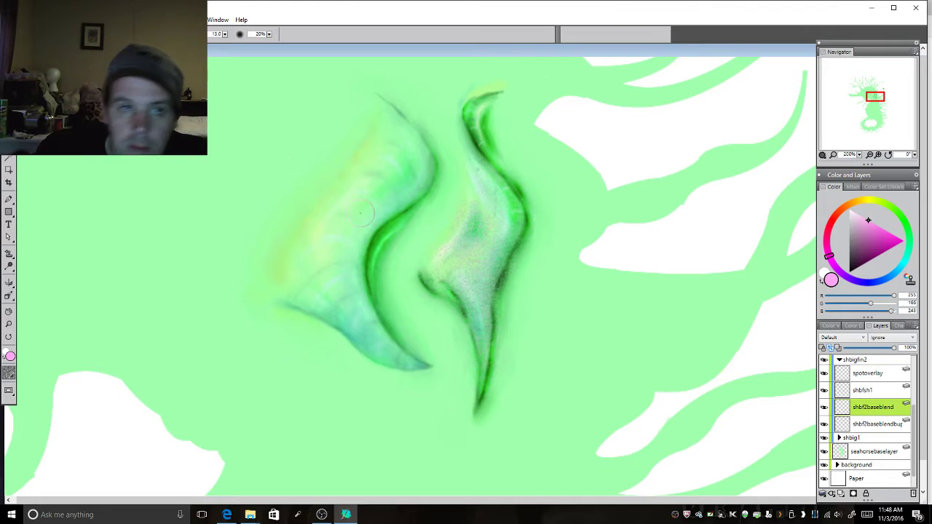
left_click(44, 35)
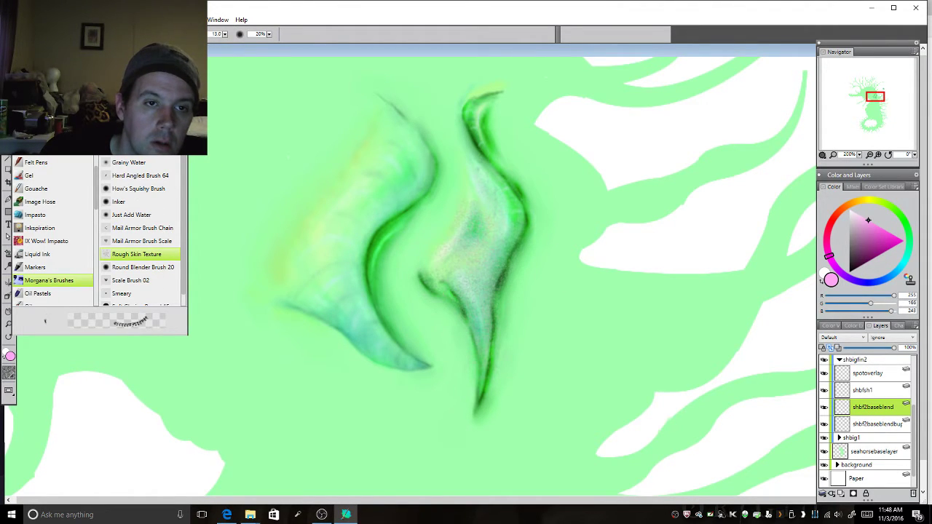
left_click(131, 215)
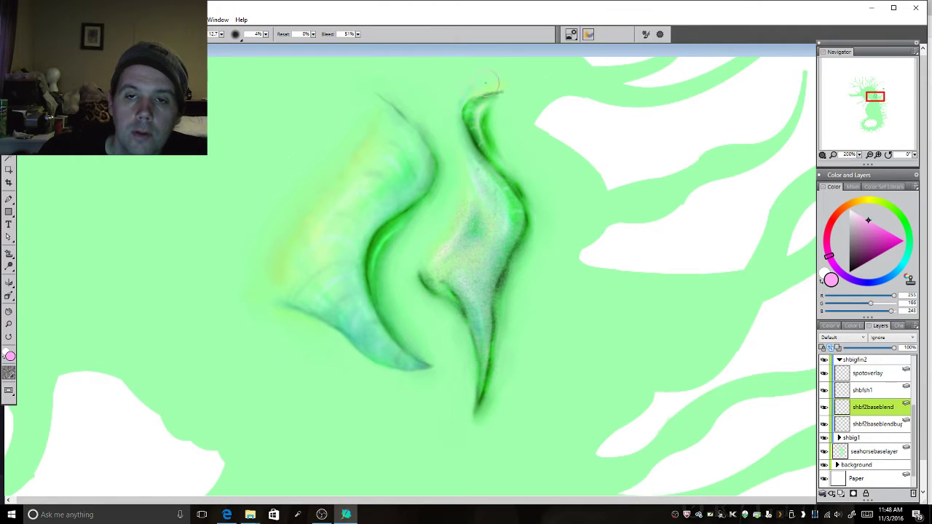
left_click_drag(492, 80, 452, 95)
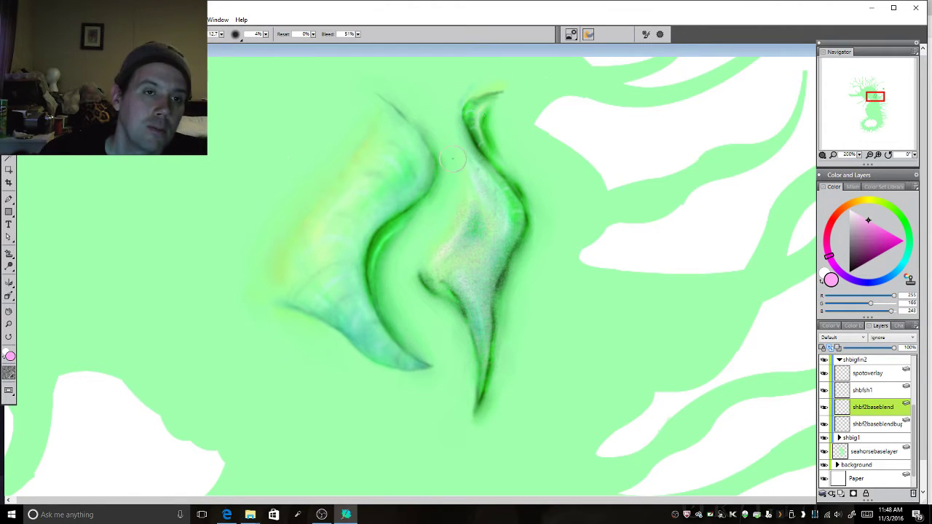
left_click_drag(486, 162, 510, 188)
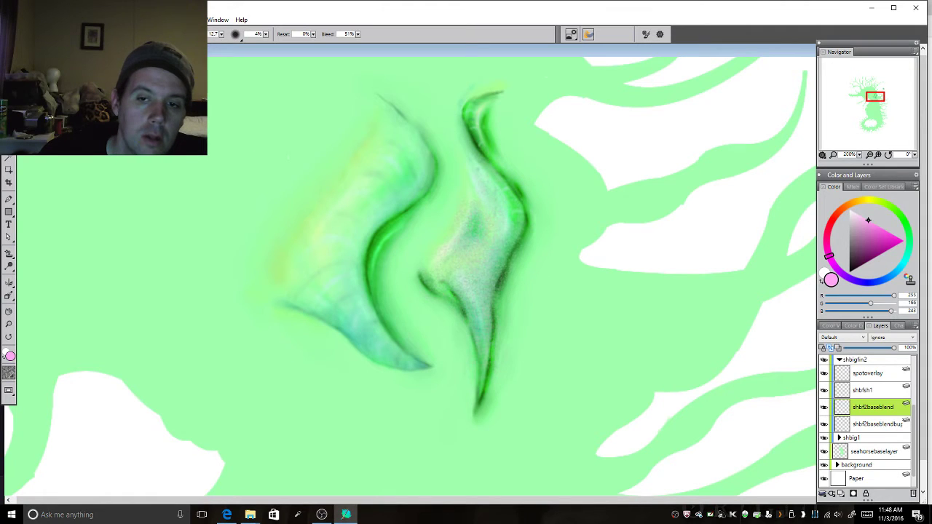
Set the spotoverlay layer's composite method to Overlay
key("ctrl+b")
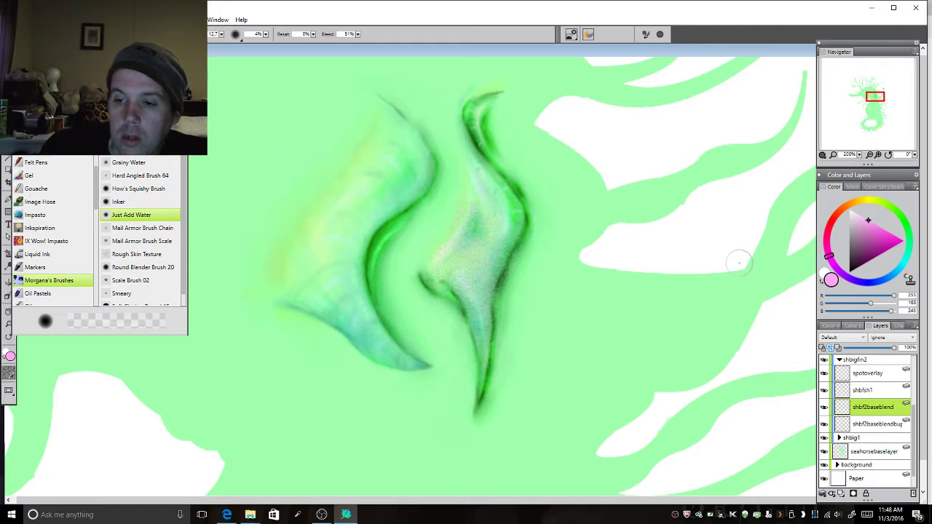
left_click(848, 411)
left_click(849, 375)
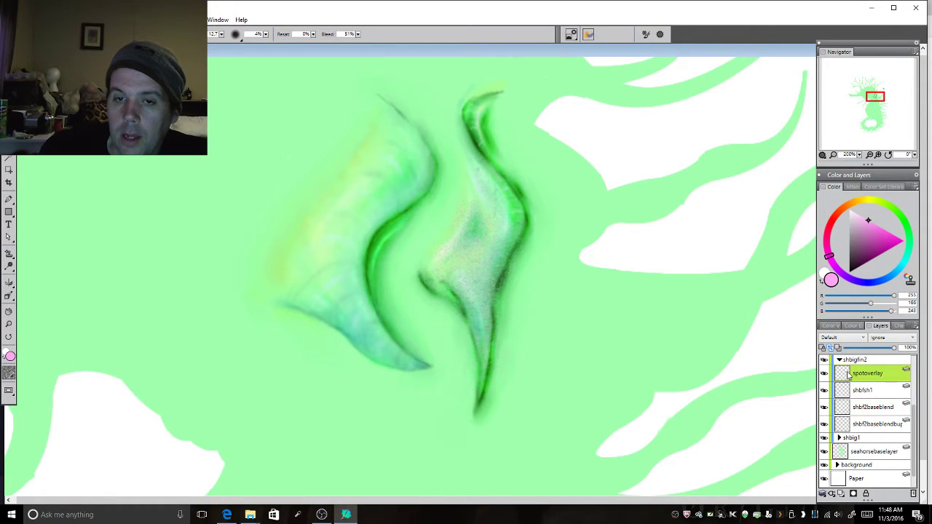
left_click(861, 338)
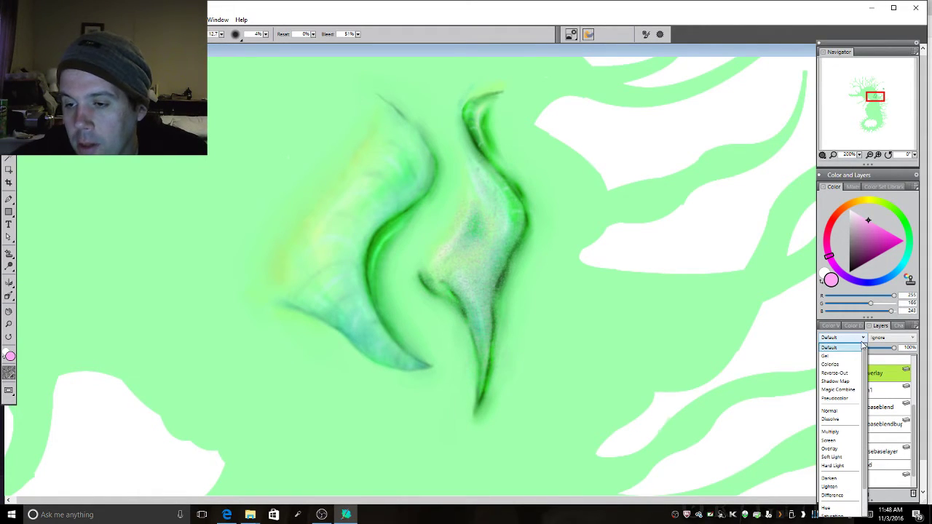
left_click(833, 449)
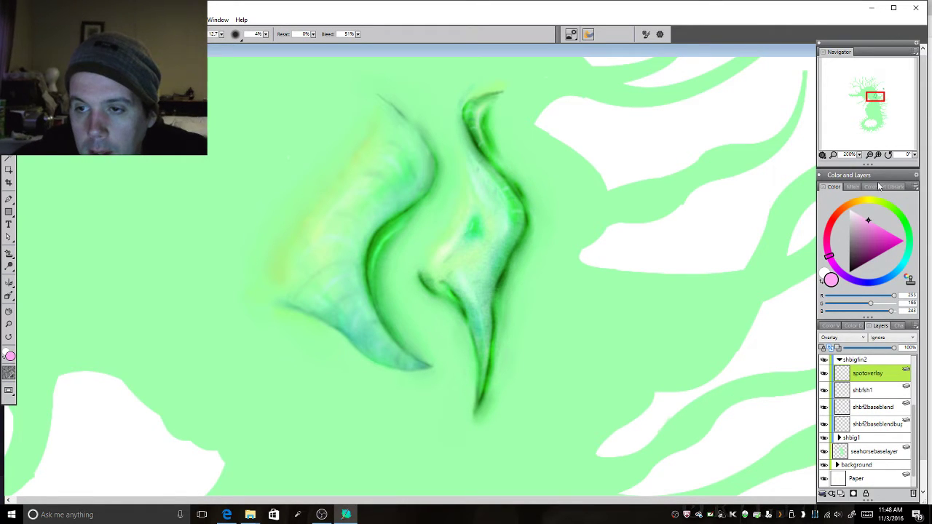
Lower the spotoverlay layer's opacity to about 58% while checking the second fin's texture up close
left_click(879, 156)
left_click(878, 156)
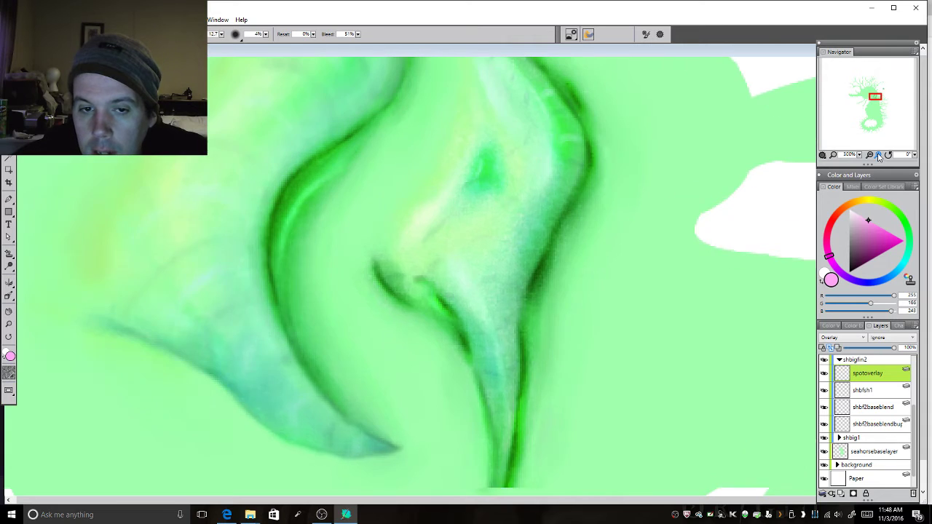
left_click(877, 347)
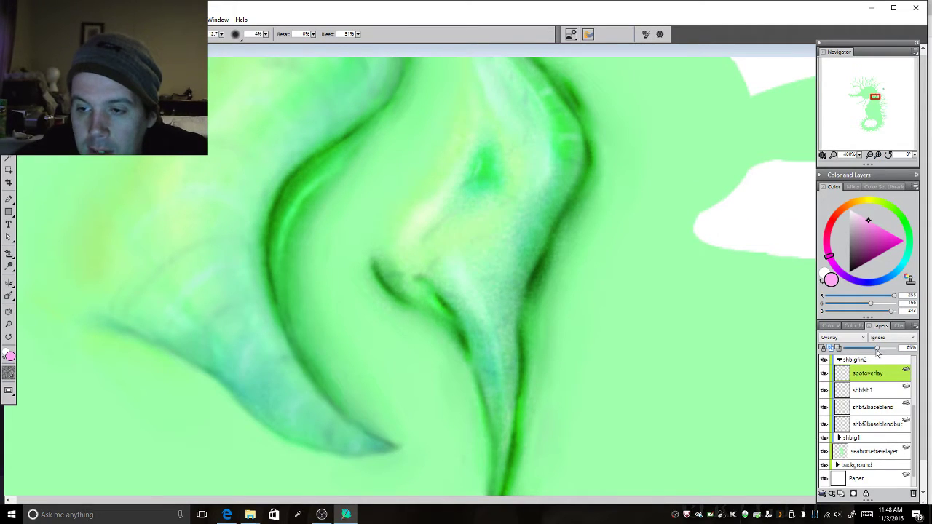
left_click_drag(877, 352, 865, 358)
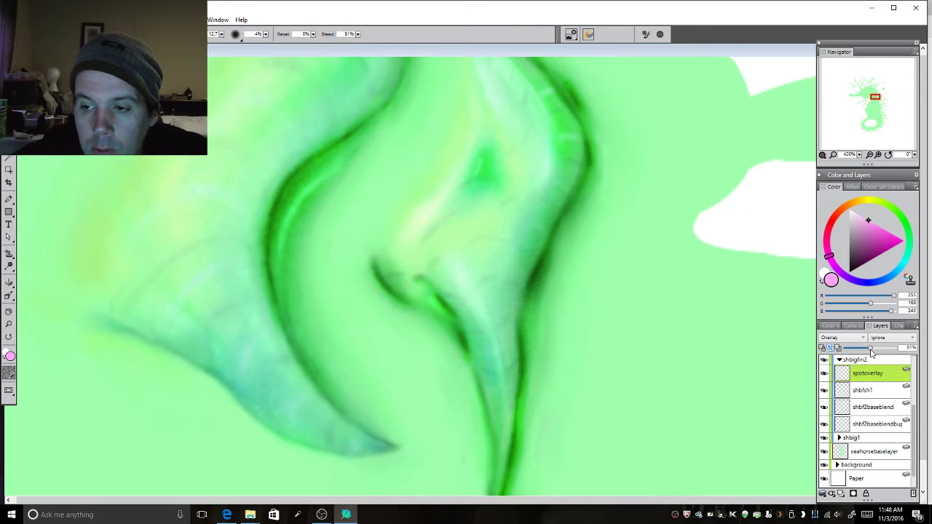
mouse_move(871, 351)
left_mouse_down()
mouse_move(884, 351)
mouse_move(875, 353)
left_mouse_up()
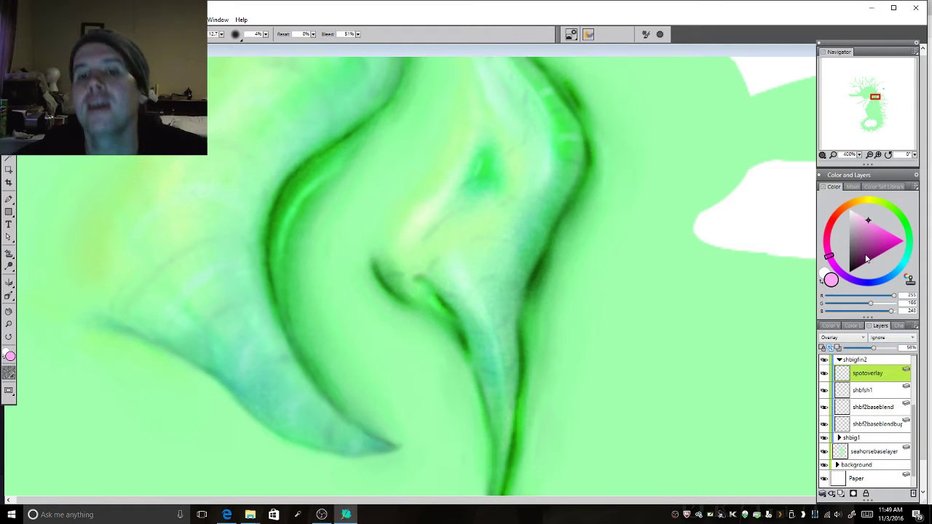
left_click(869, 155)
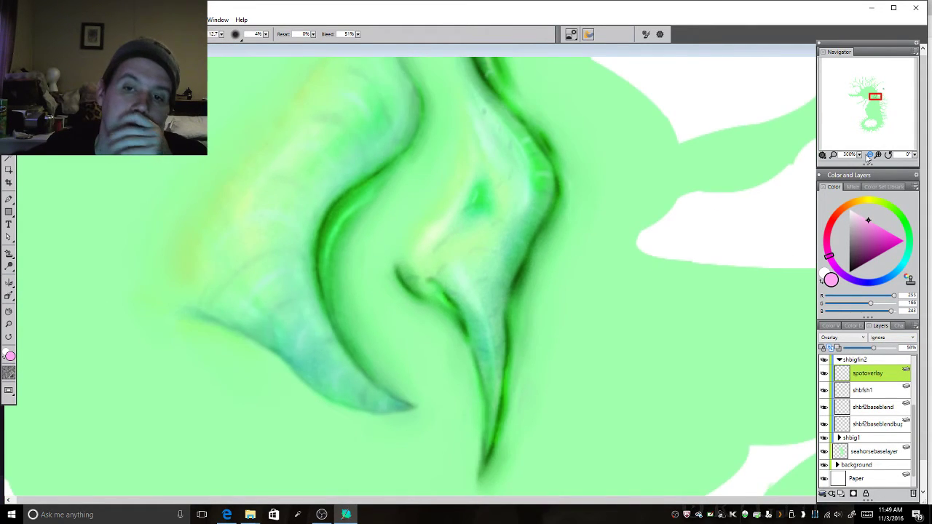
left_click(869, 155)
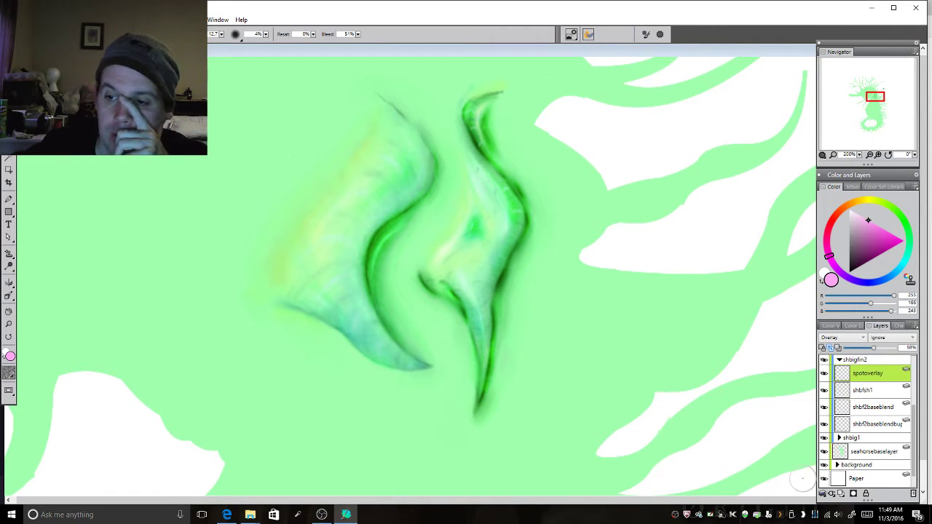
Collapse the shbigfin2 group and toggle its visibility to compare the body with and without the second fin, leaving it hidden
left_click(840, 361)
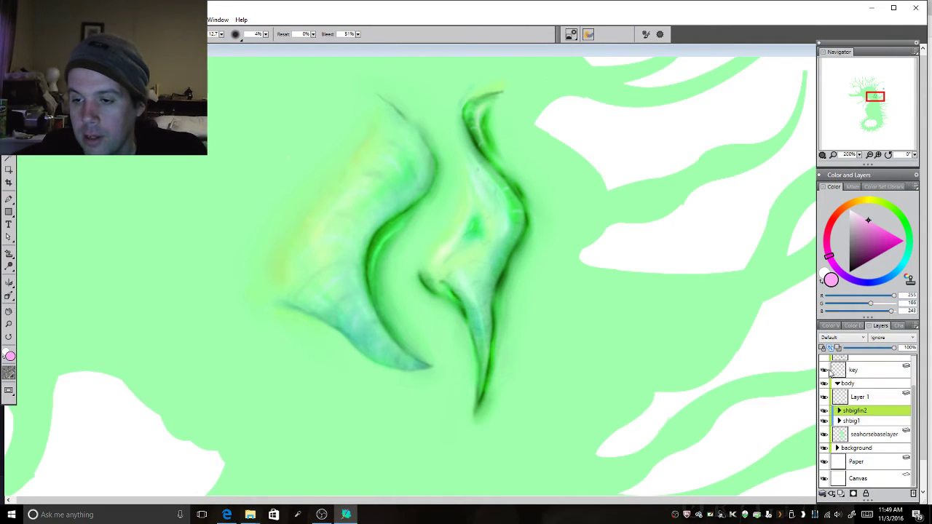
left_click(824, 411)
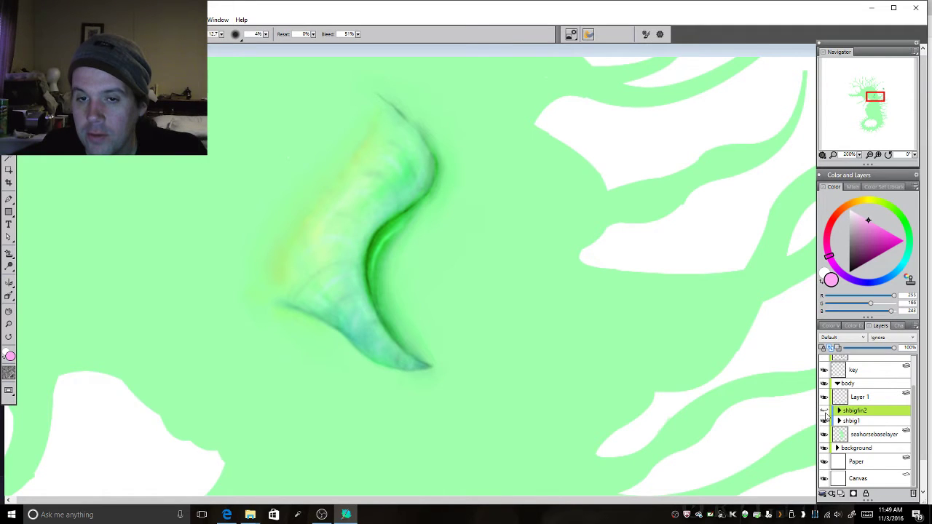
left_click(824, 411)
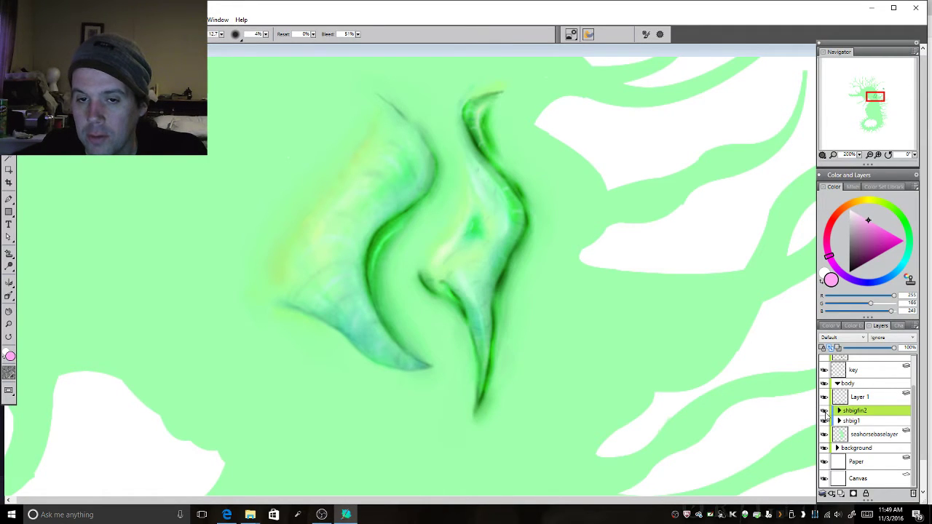
left_click(824, 411)
left_click(824, 412)
left_click(824, 411)
Show the linearthidelater group so the line art lies over the painted body
scroll(851, 409, "up", 2)
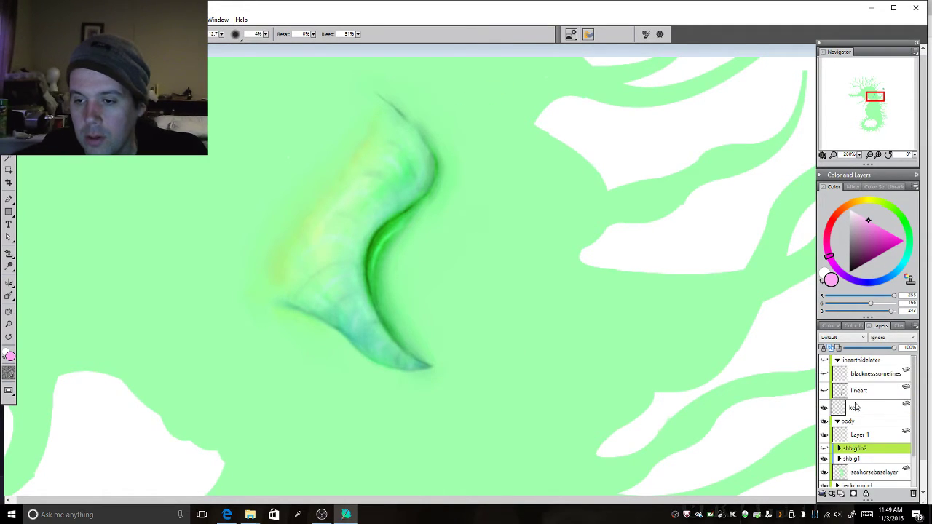
left_click(825, 361)
scroll(859, 431, "down", 2)
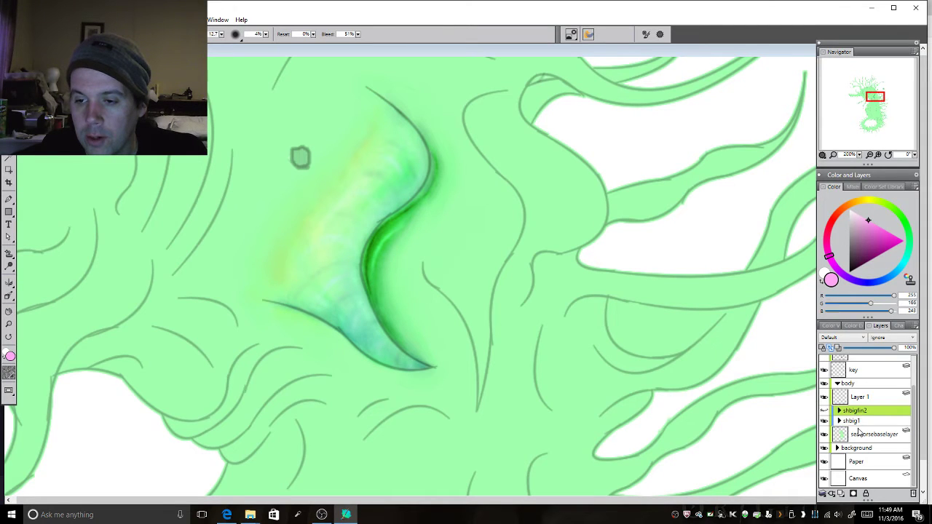
Toggle the shbigfin2 group's visibility to compare the body with and without the second fin, leaving the group shown
left_click(824, 412)
left_click(824, 412)
left_click(824, 412)
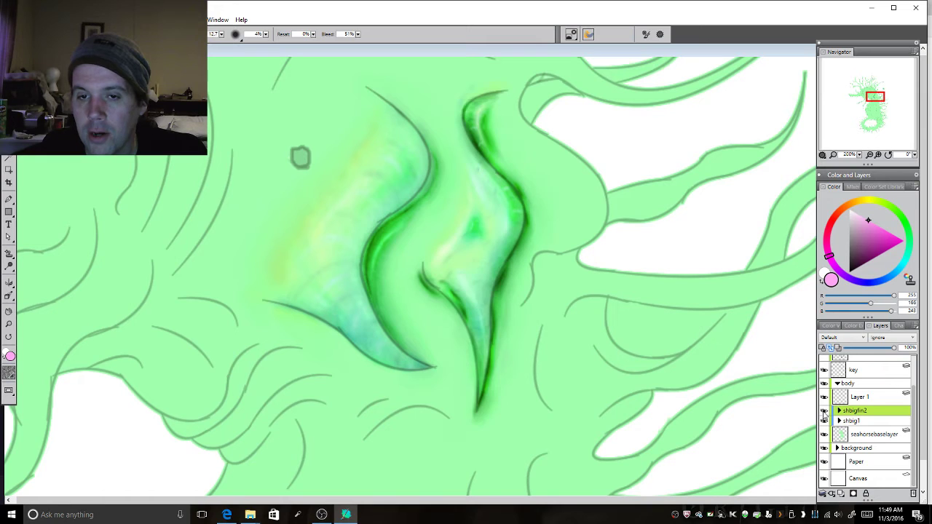
left_click(824, 412)
left_click(824, 412)
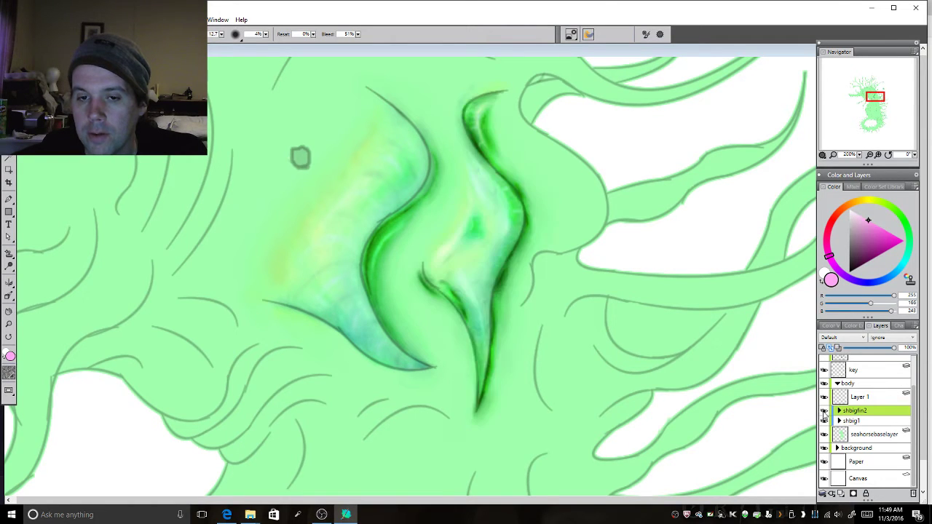
left_click(824, 412)
left_click(824, 412)
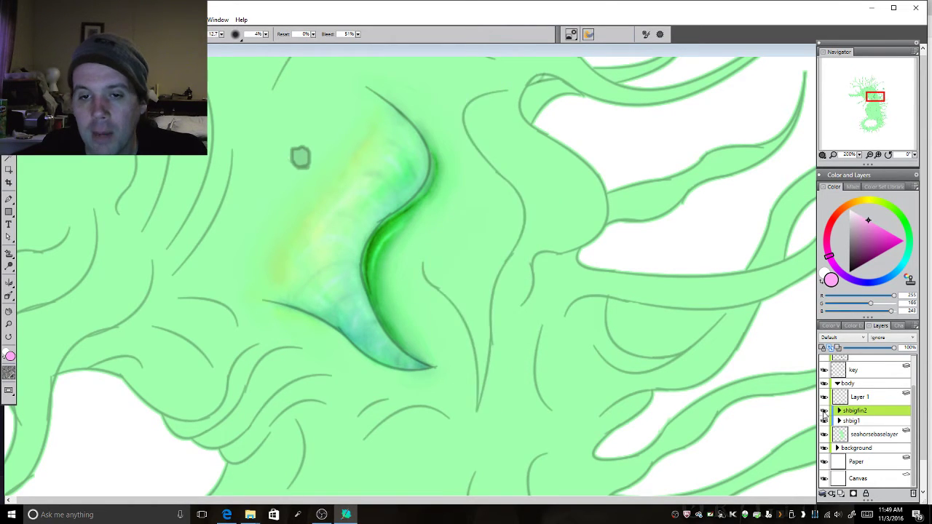
left_click(824, 412)
left_click(825, 412)
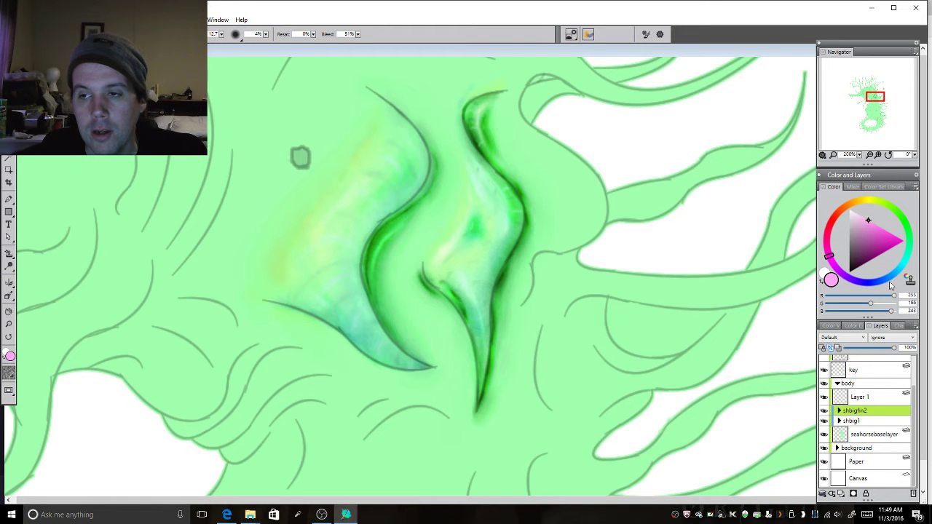
Examine how the two painted fins read against the whole seahorse and its line art, from full-canvas view to close-up
left_click(869, 155)
left_click(870, 155)
left_click(870, 155)
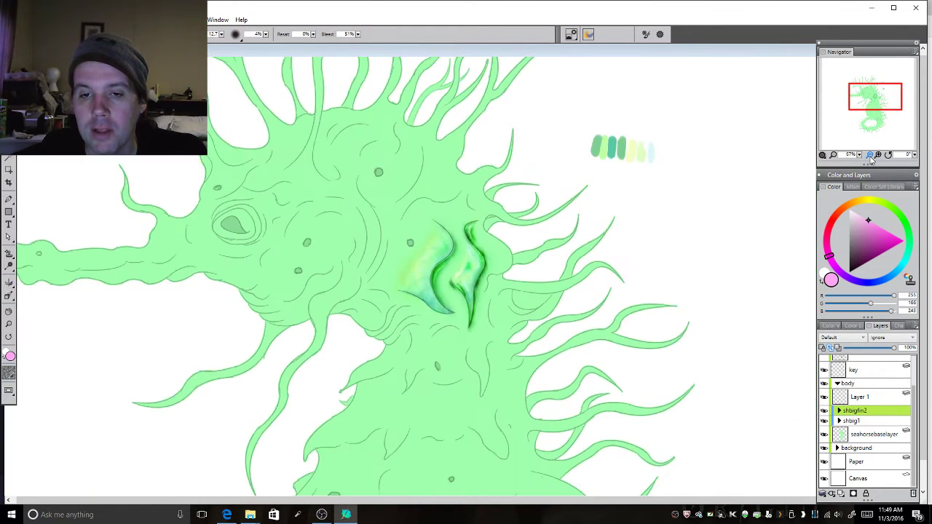
left_click(870, 155)
left_click(870, 155)
left_click(870, 155)
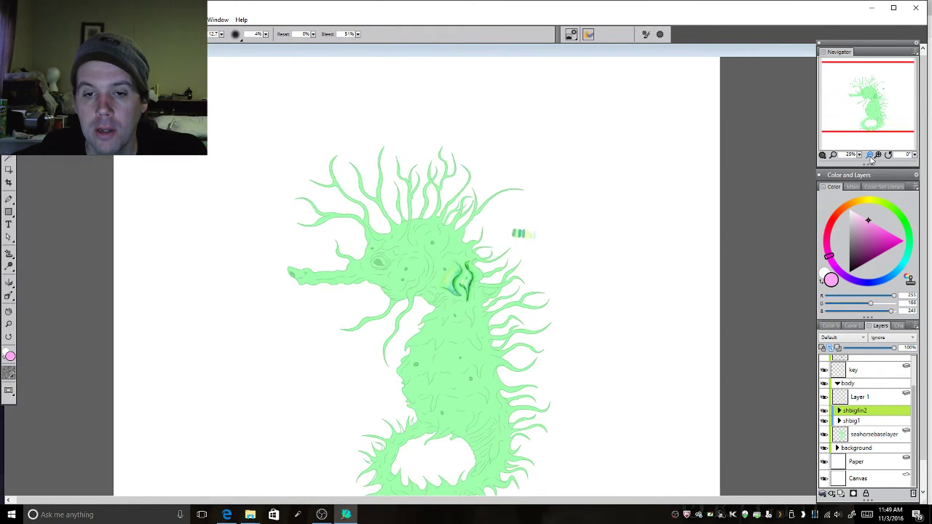
left_click(878, 155)
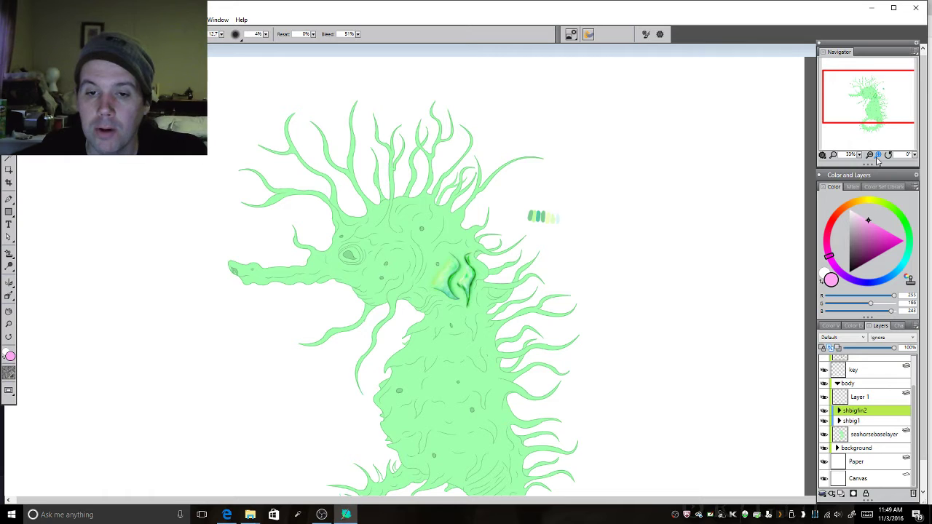
left_click(870, 155)
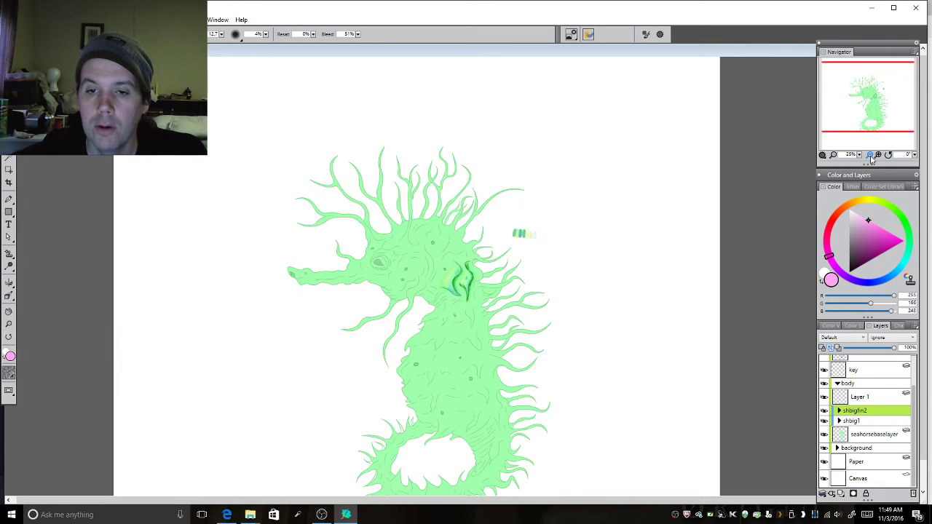
left_click(869, 155)
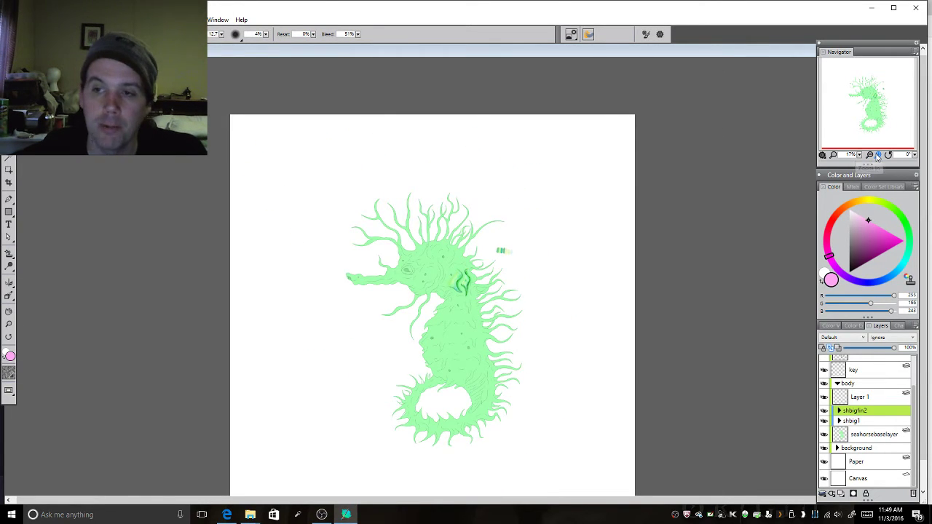
left_click(878, 155)
left_click(878, 155)
left_click(878, 155)
left_click(878, 155)
left_click(878, 155)
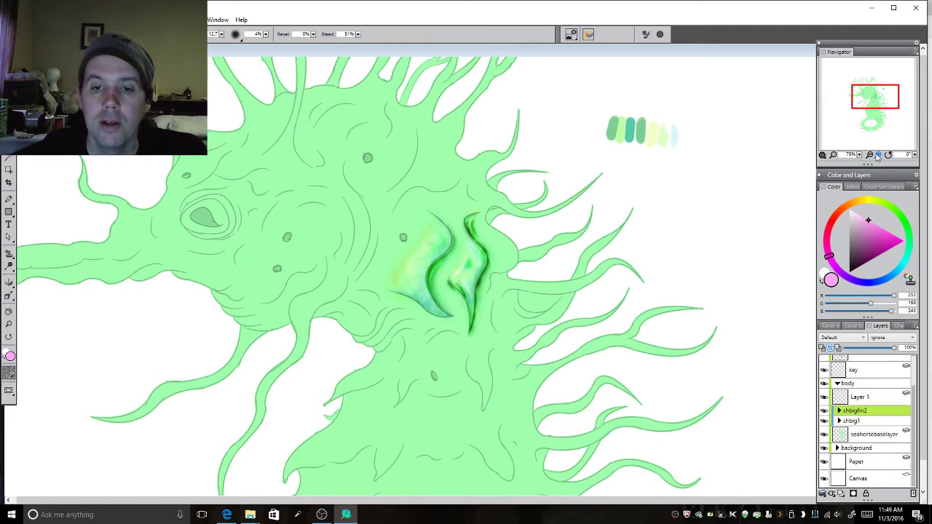
left_click(878, 155)
left_click(878, 155)
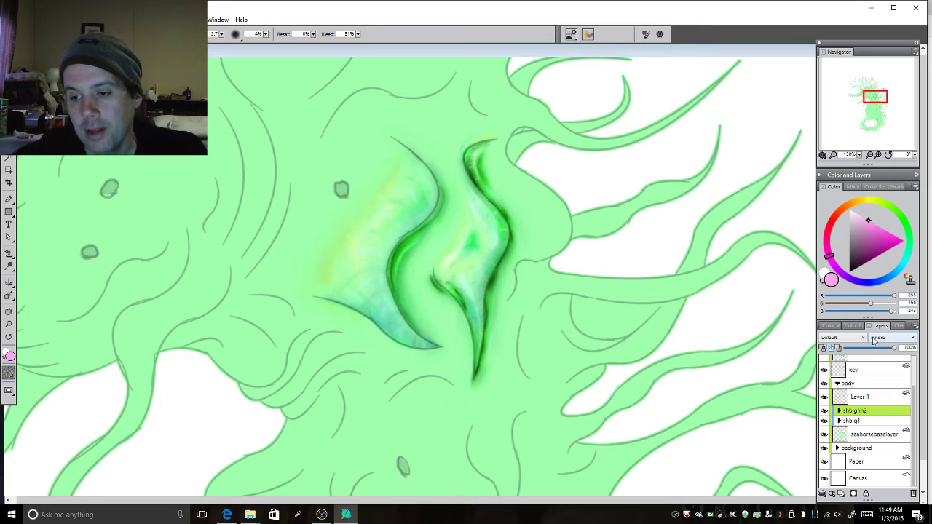
Hide the linearthidelater group, and turn seahorsebaselayer off and back on to check the painted fins in isolation
scroll(856, 396, "up", 2)
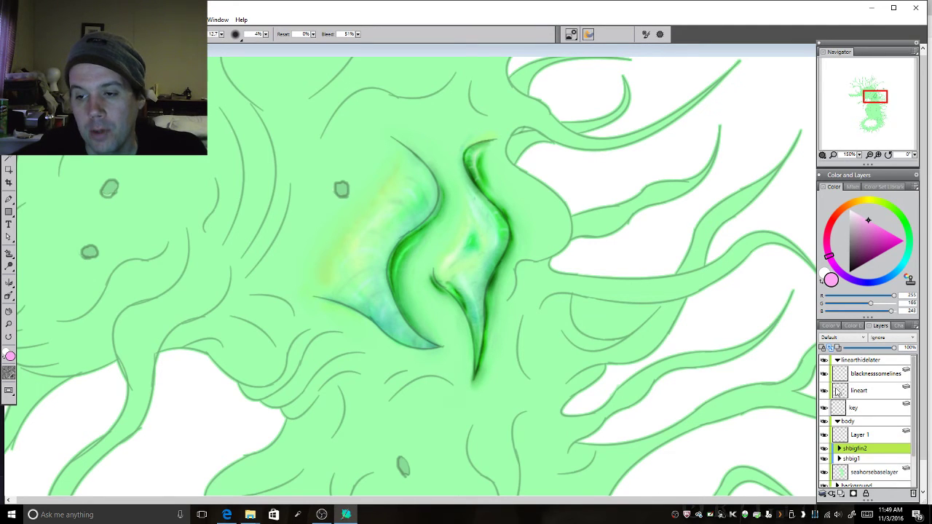
scroll(861, 464, "down", 2)
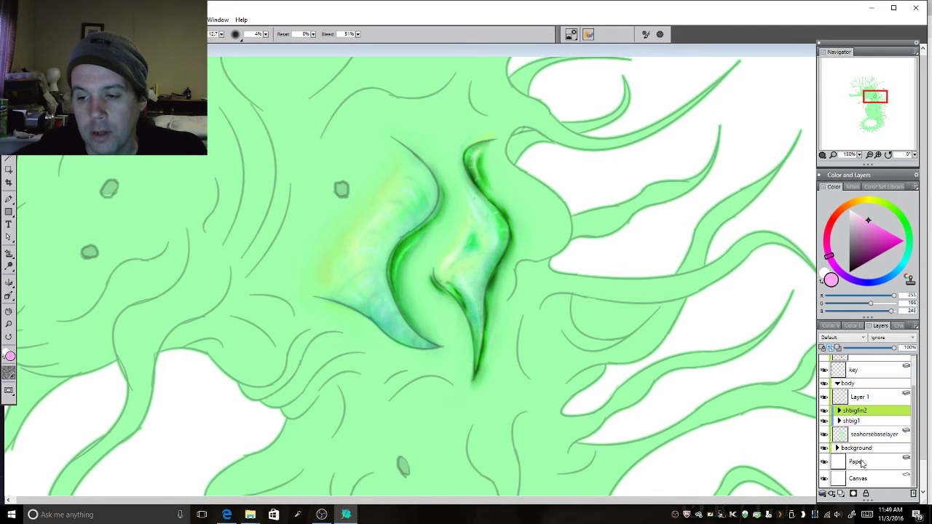
left_click(824, 434)
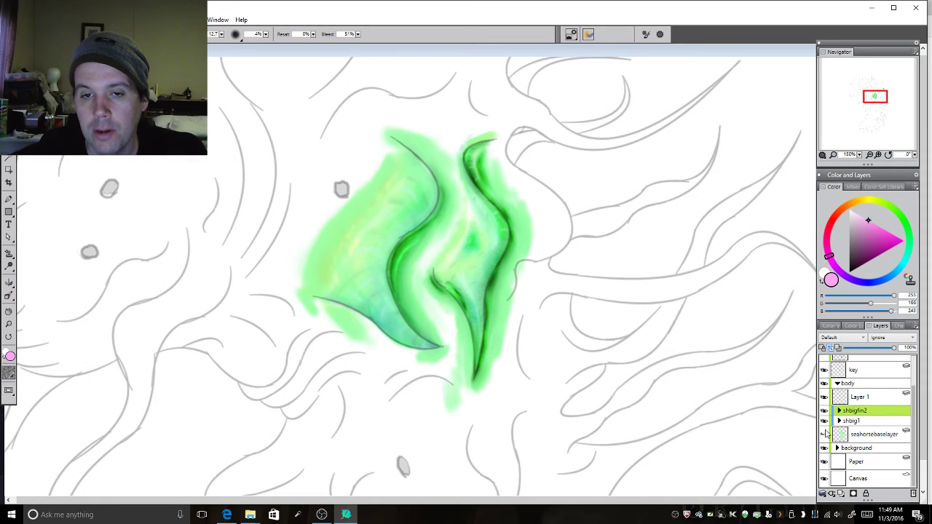
scroll(827, 433, "up", 2)
left_click(824, 360)
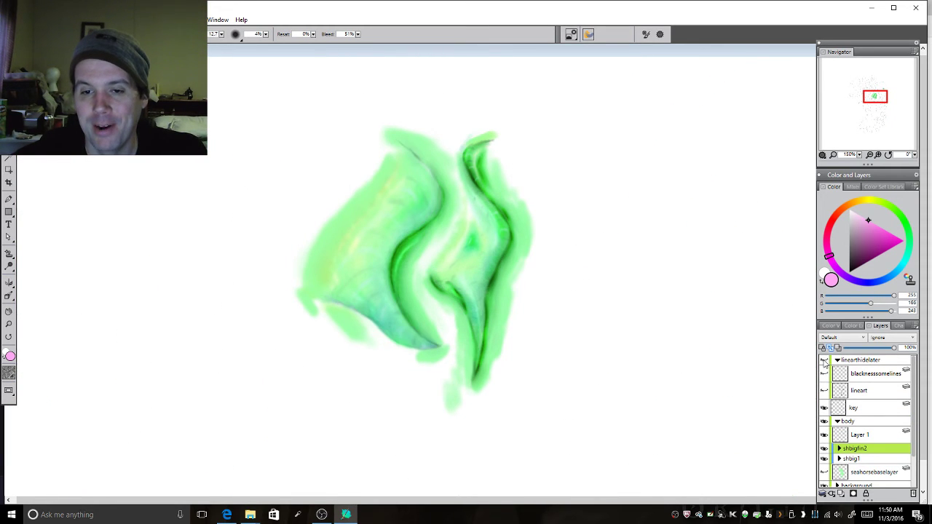
scroll(858, 422, "down", 2)
left_click(825, 461)
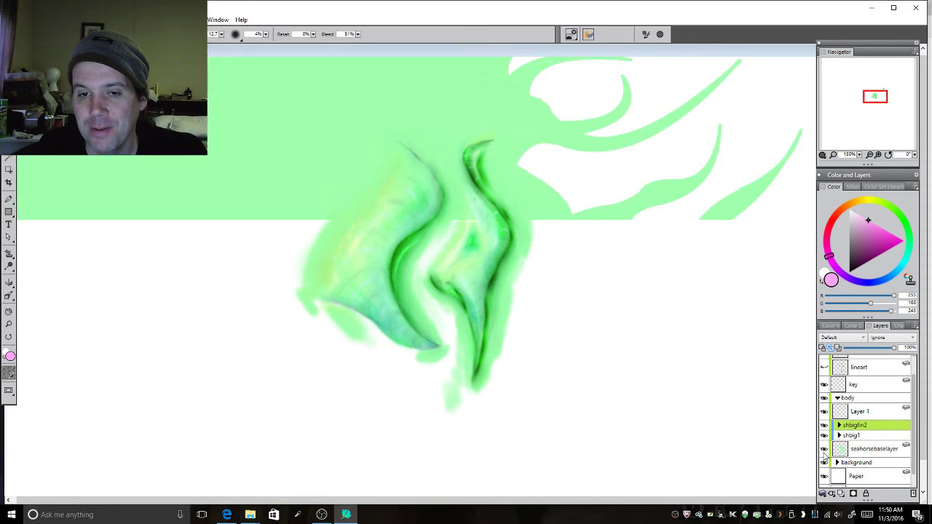
Examine the blending and texture of both fins without line art, up close and against the whole seahorse body
left_click(876, 159)
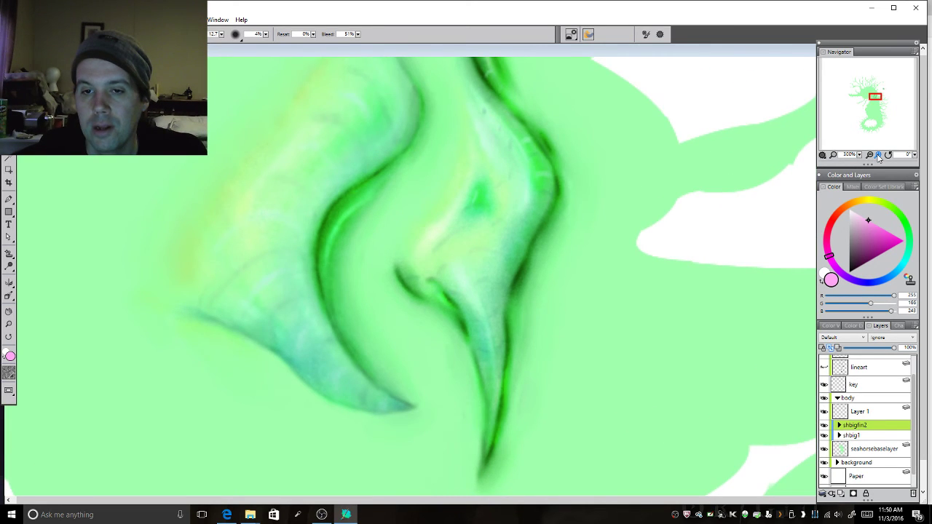
left_click(878, 157)
left_click(878, 158)
left_click(878, 157)
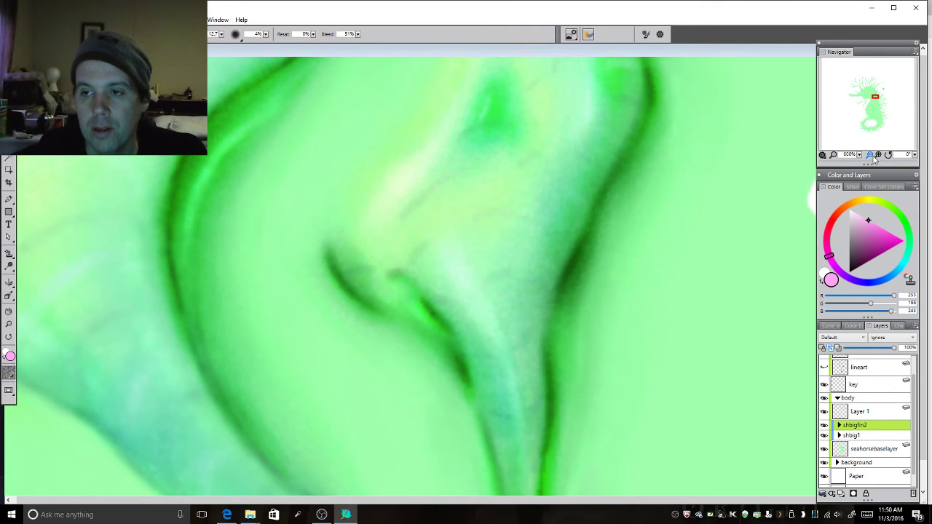
left_click(870, 156)
left_click(870, 155)
left_click(870, 156)
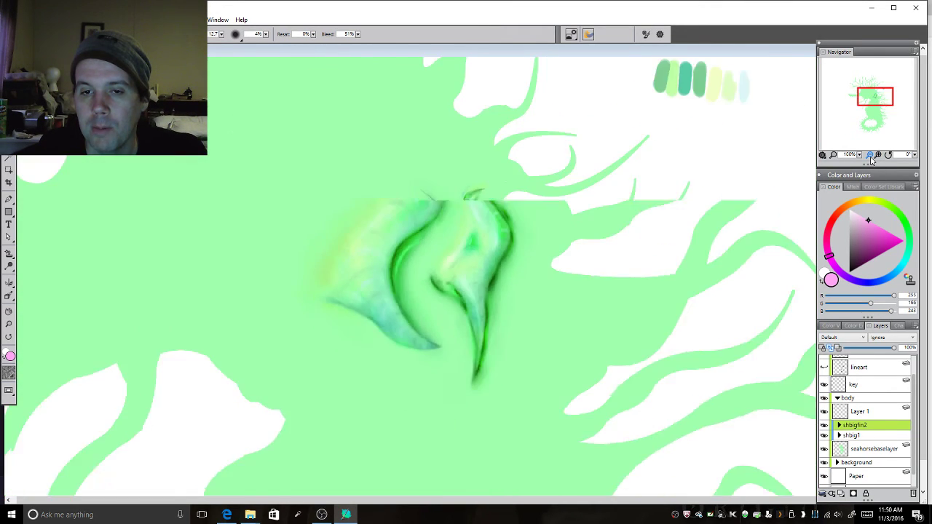
left_click(870, 156)
left_click(870, 156)
left_click(870, 156)
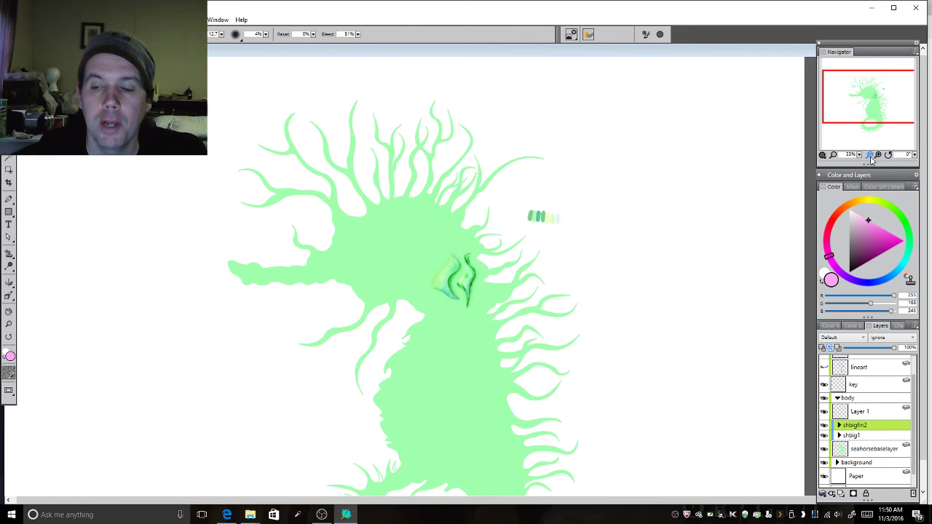
left_click_drag(875, 117, 871, 122)
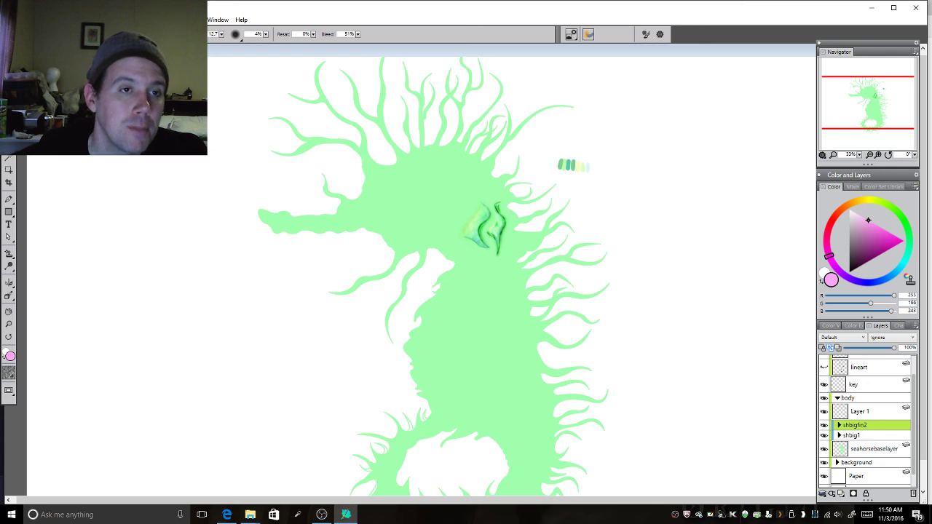
Switch to the OBS window
left_click(321, 514)
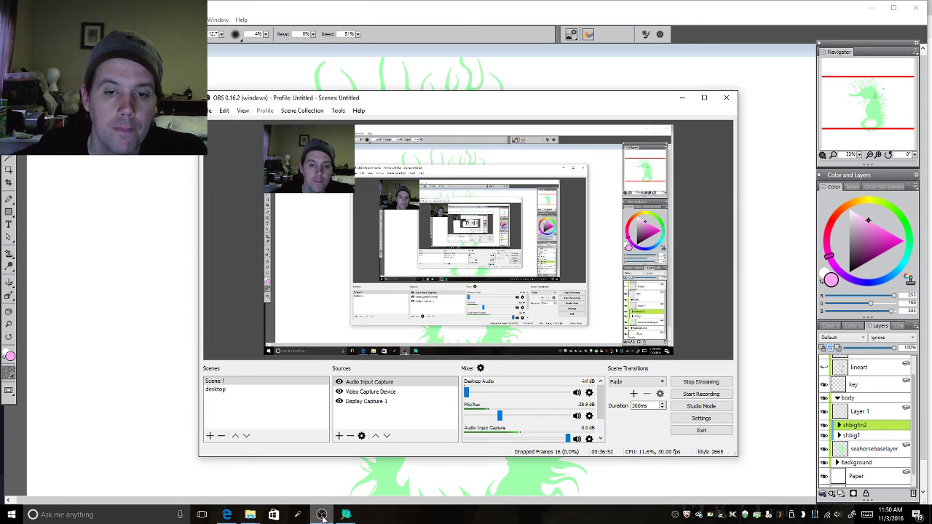